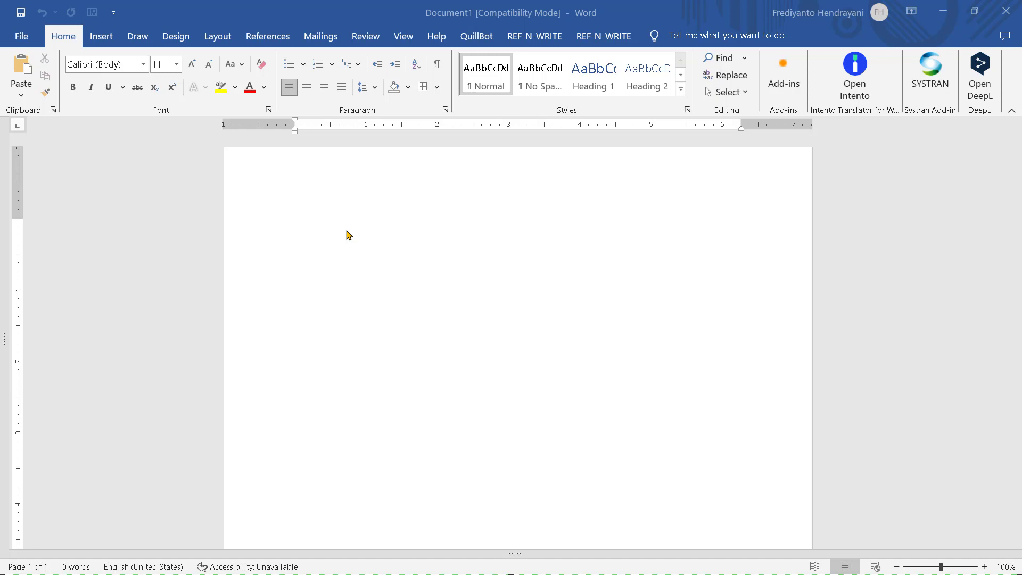
- Minimize the blank Word document and open Google Chrome with the first listed profile in a maximized window
{"action": "left_click", "coordinate": [350, 231]}
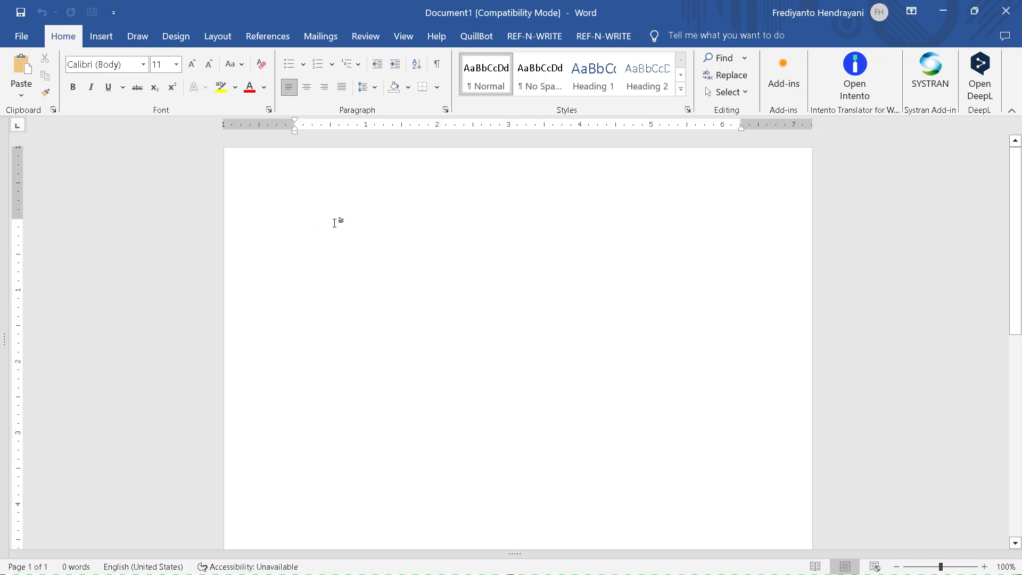
{"action": "left_click", "coordinate": [942, 10]}
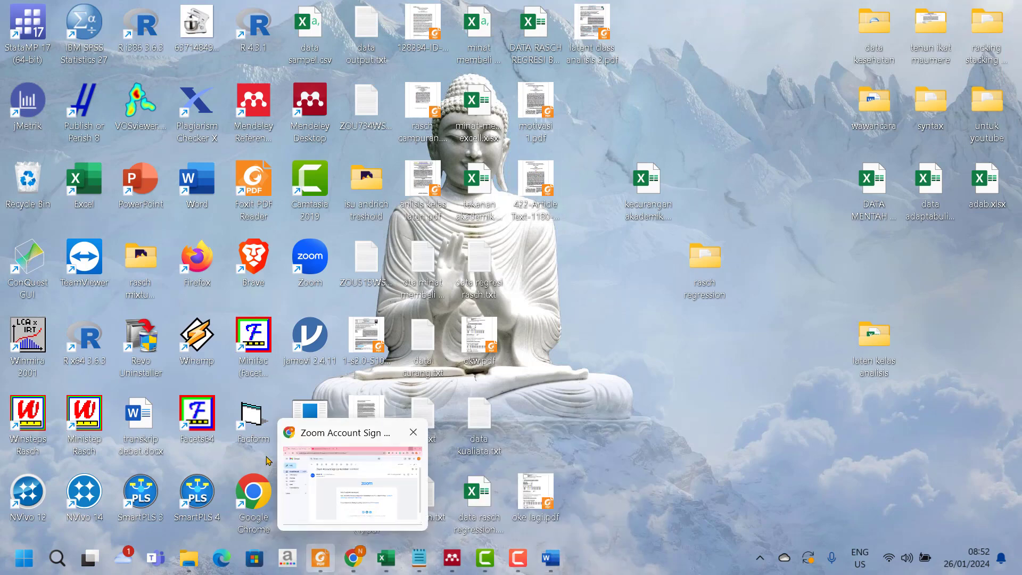
{"action": "double_click", "coordinate": [254, 498]}
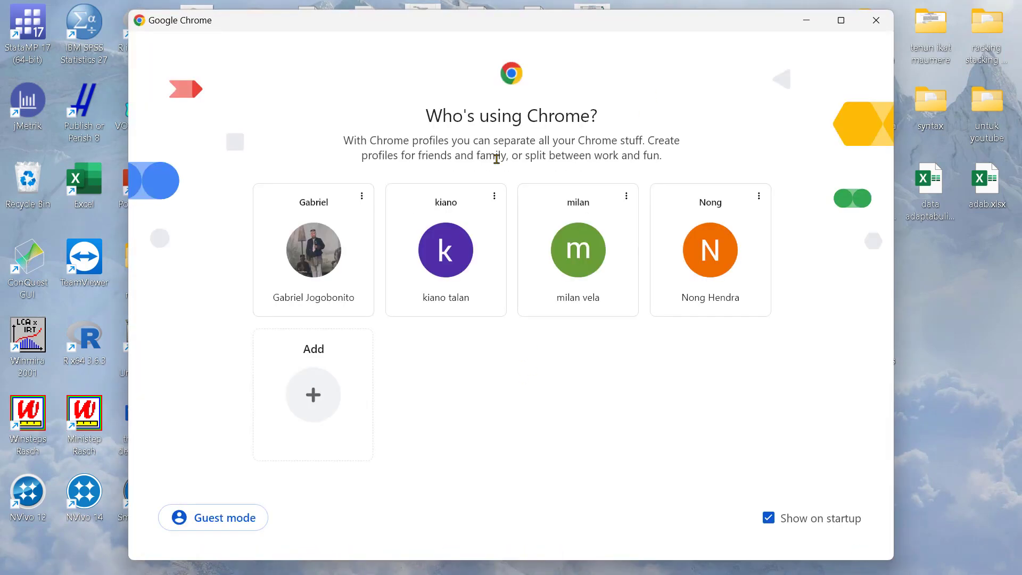
{"action": "left_click", "coordinate": [347, 248]}
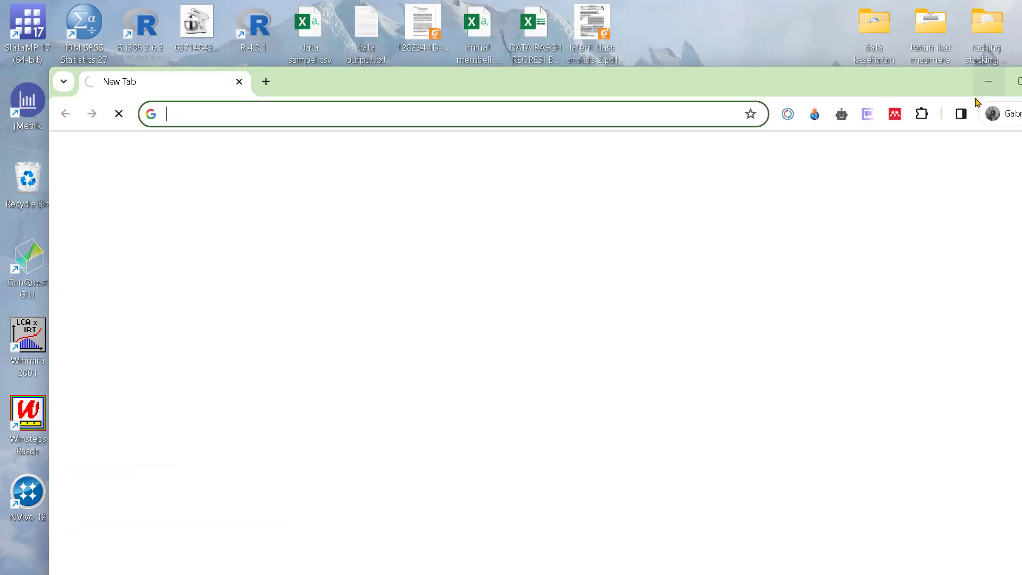
{"action": "left_click_drag", "start_coordinate": [829, 78], "coordinate": [698, 23]}
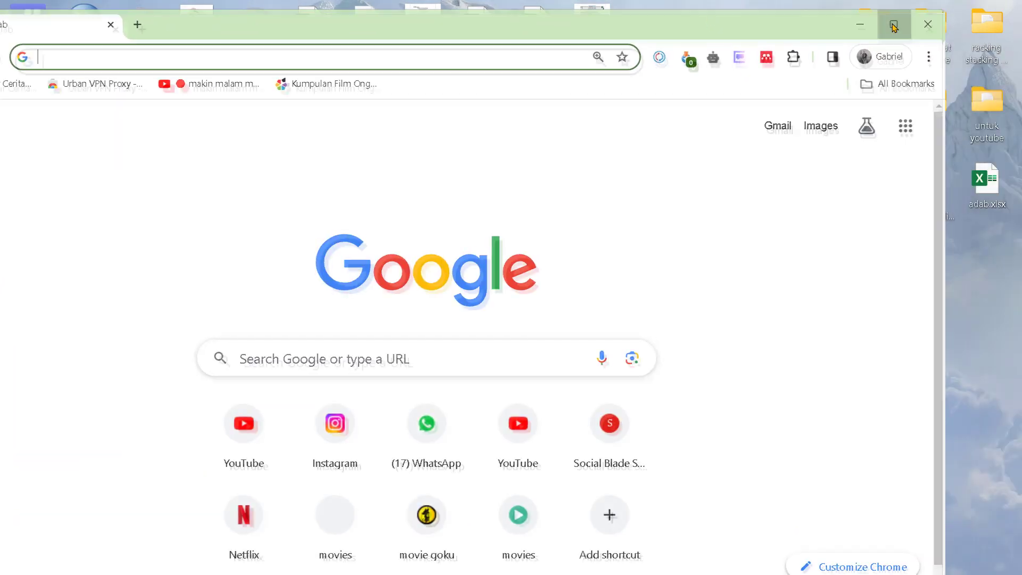
{"action": "left_click", "coordinate": [893, 25]}
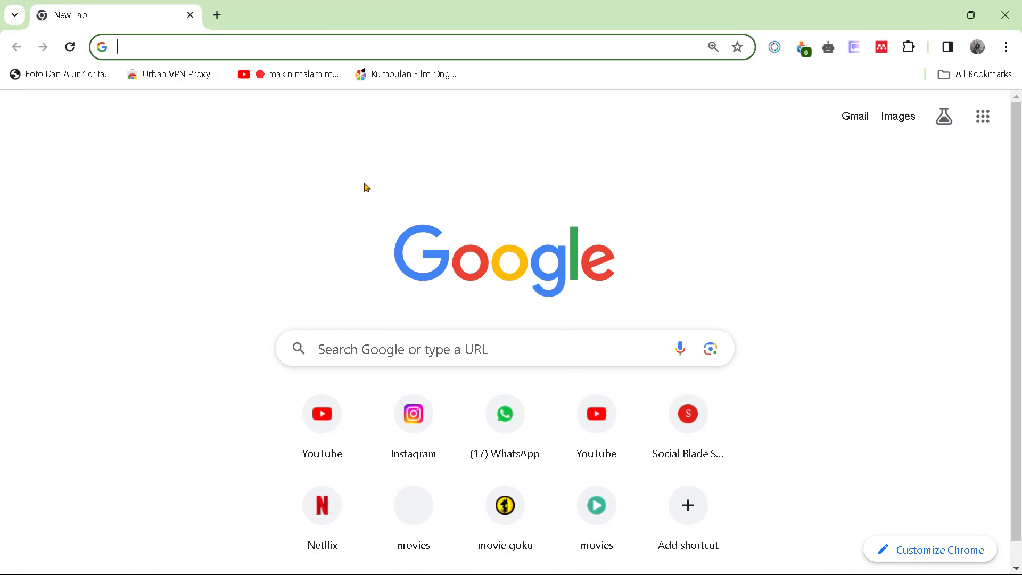
- Go to the Google Scholar website
{"action": "left_click", "coordinate": [161, 45]}
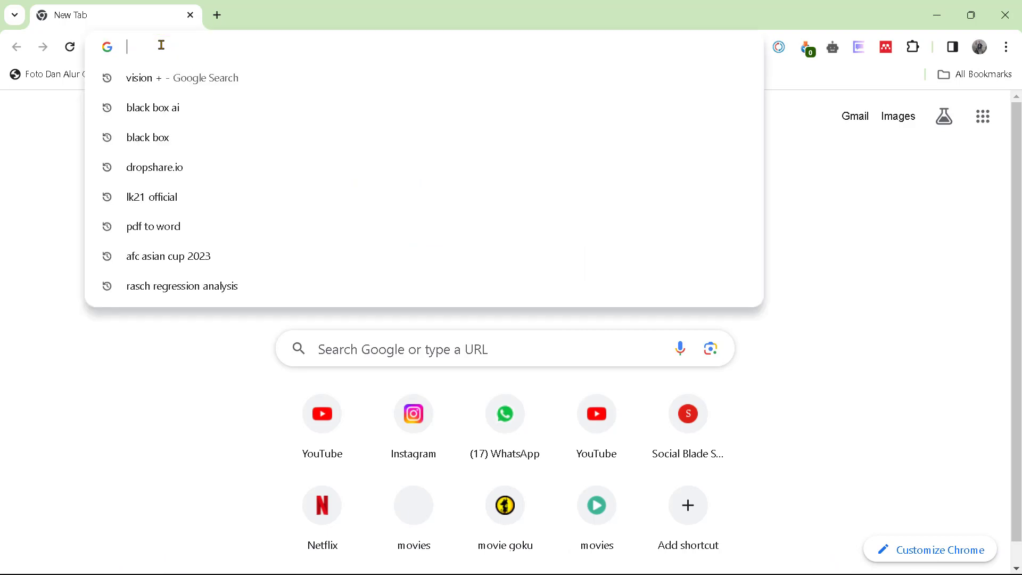
{"action": "type", "text": "google Scholar"}
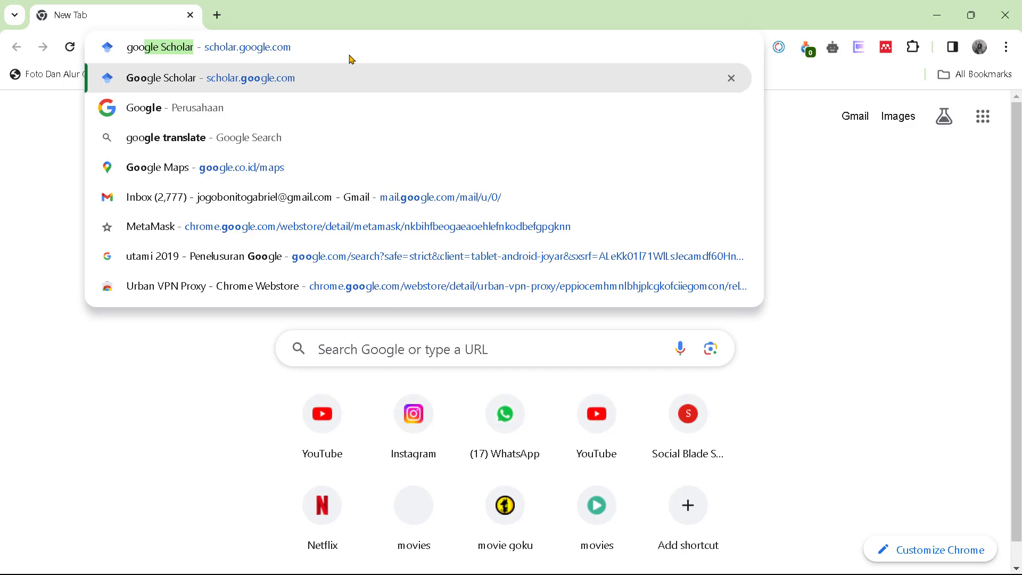
{"action": "key", "text": "Return"}
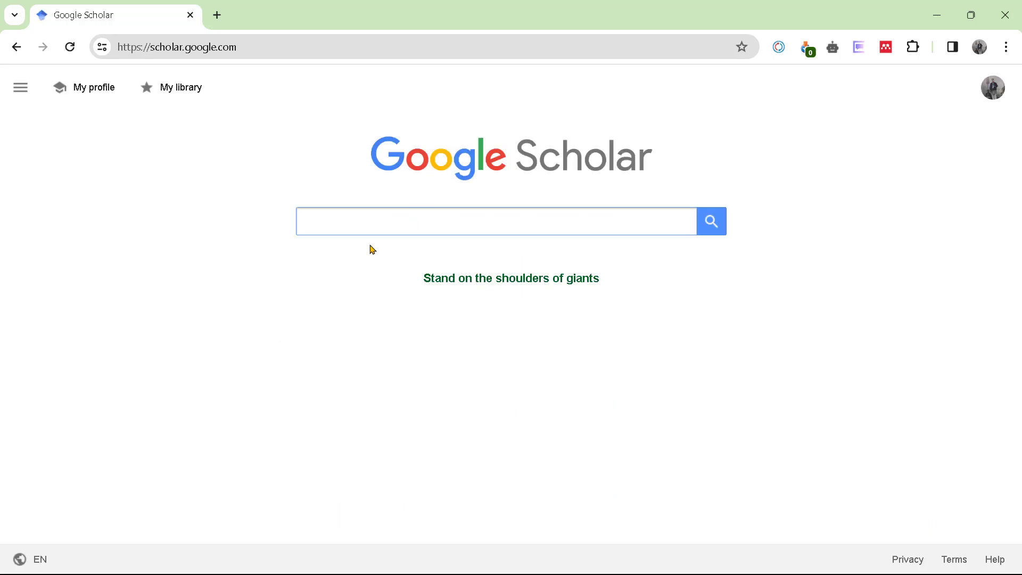
- Search Google Scholar for the exact phrase "definisi motivasi" in quotation marks
{"action": "left_click", "coordinate": [346, 218]}
{"action": "left_click", "coordinate": [489, 93]}
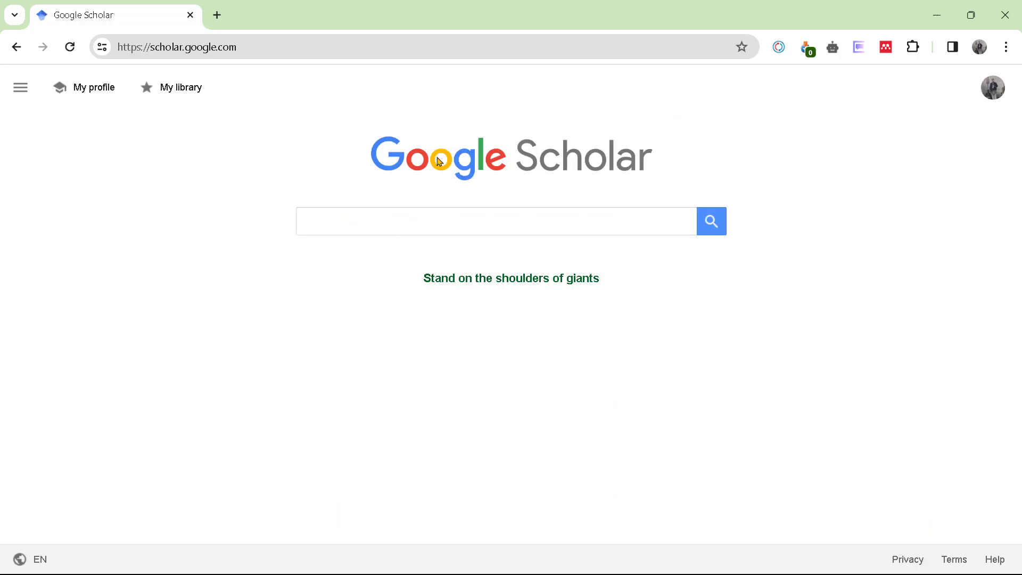
{"action": "left_click", "coordinate": [358, 220]}
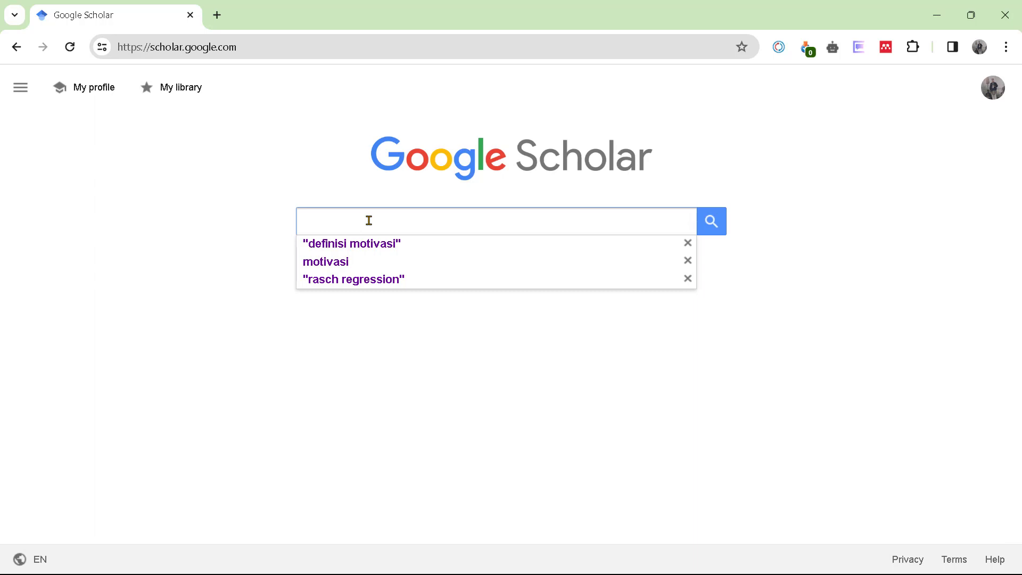
{"action": "type", "text": "defin"}
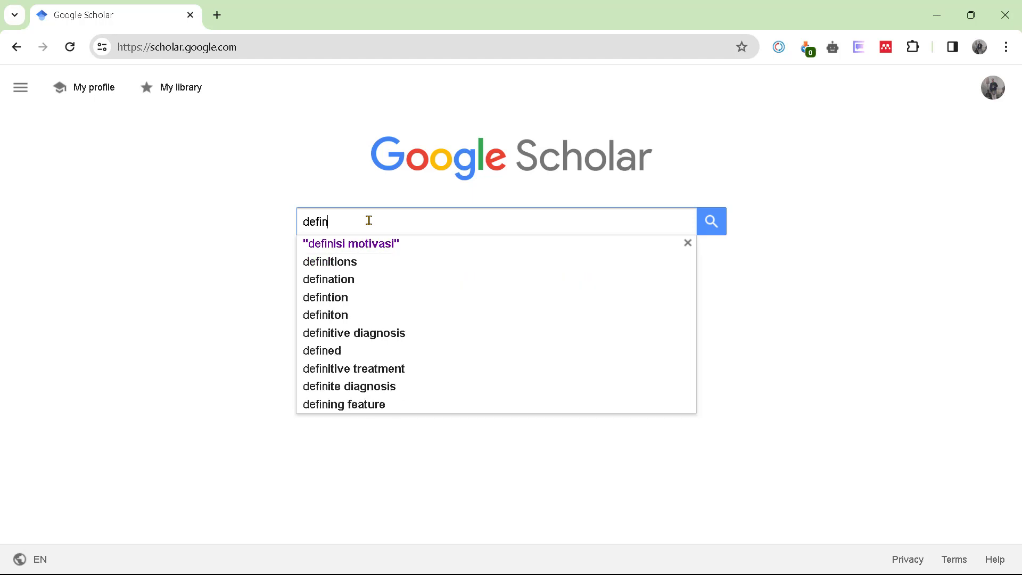
{"action": "type", "text": "isi motivasi"}
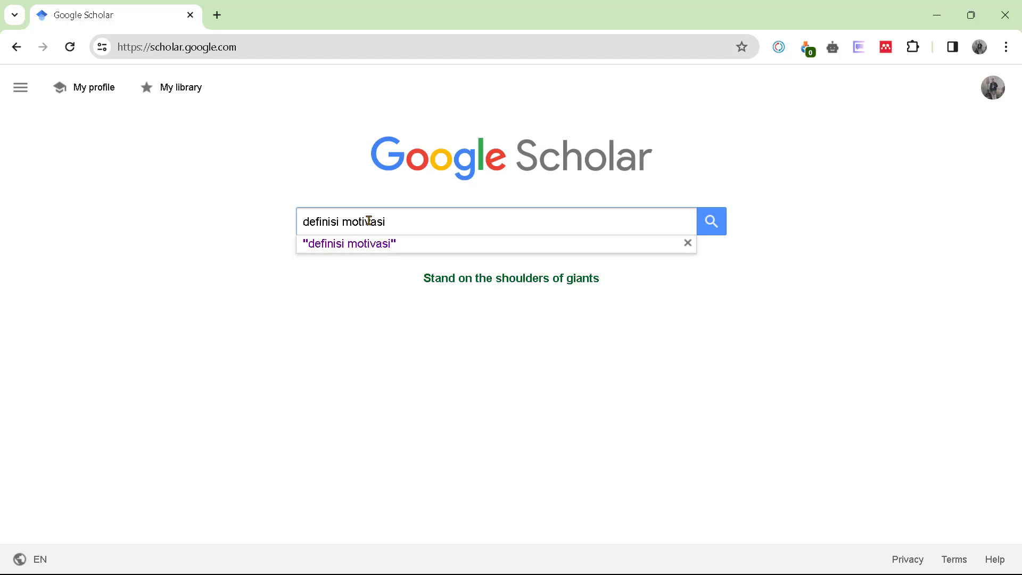
{"action": "type", "text": "\""}
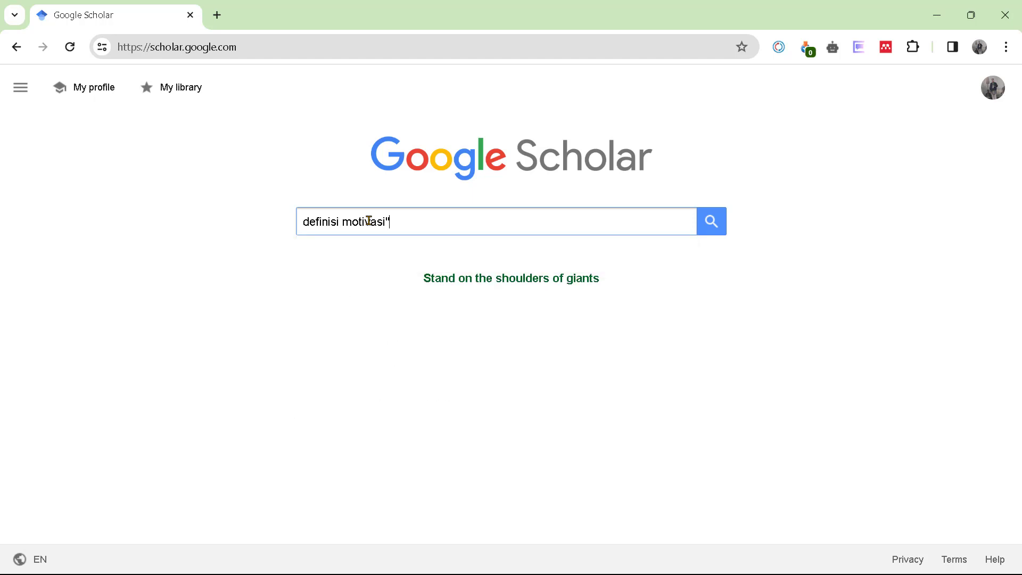
{"action": "left_click", "coordinate": [304, 220]}
{"action": "type", "text": "\""}
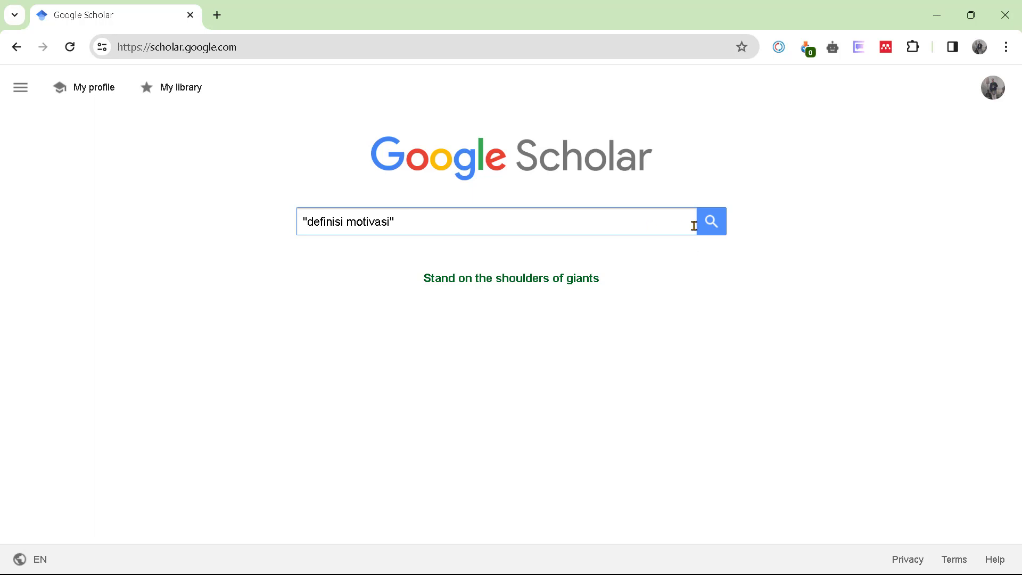
{"action": "left_click", "coordinate": [715, 226]}
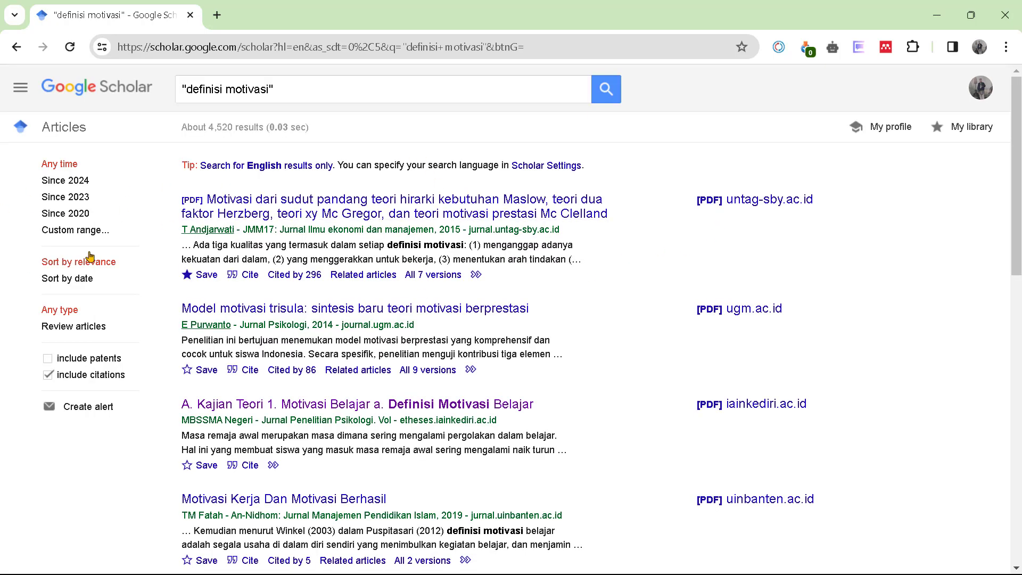
- Download the first search result, the article on Maslow, Herzberg, McGregor and McClelland motivation theories, and open its PDF in the browser
{"action": "scroll", "coordinate": [441, 370], "scroll_direction": "down", "scroll_amount": 9}
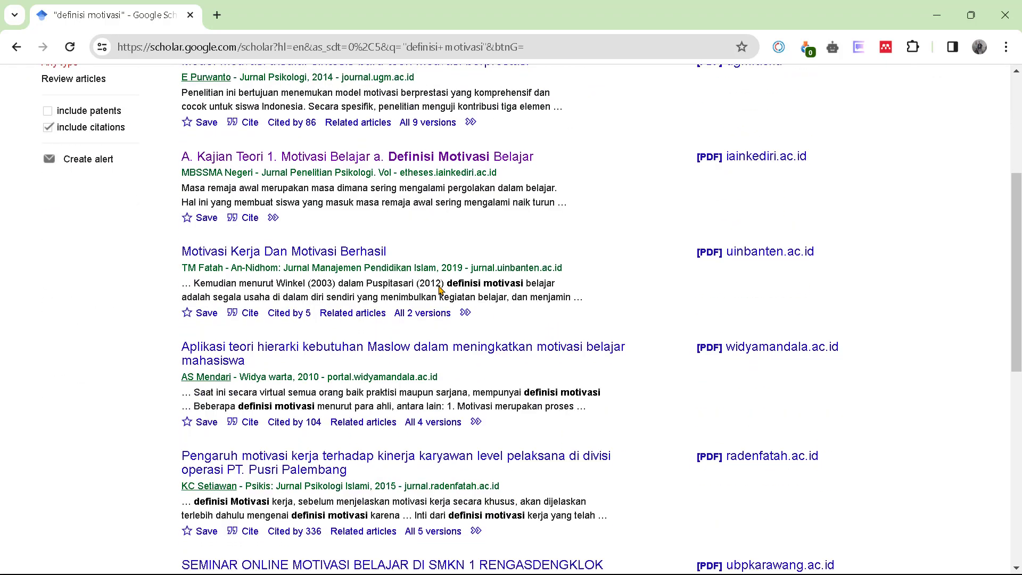
{"action": "scroll", "coordinate": [446, 295], "scroll_direction": "down", "scroll_amount": 5}
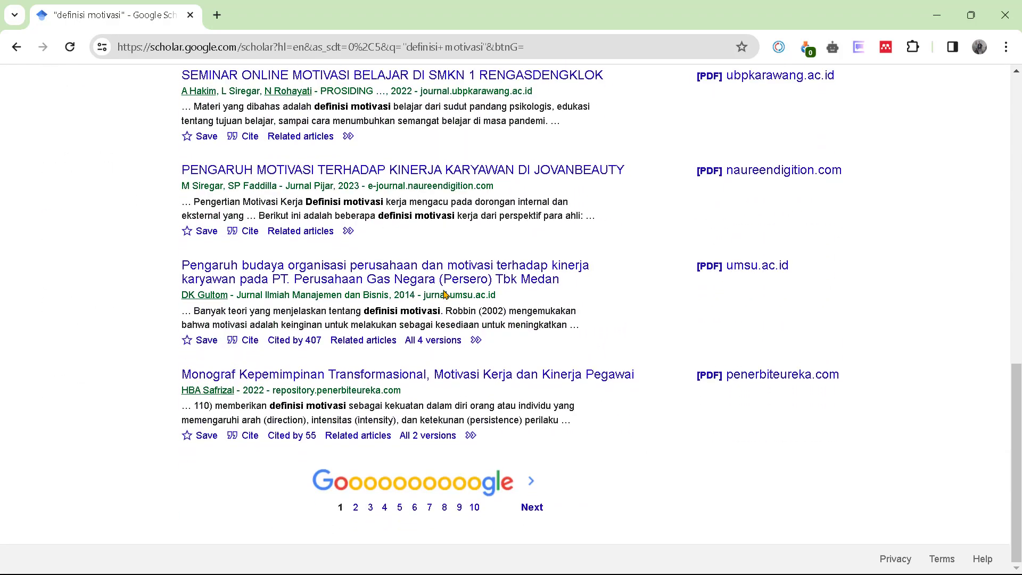
{"action": "scroll", "coordinate": [446, 294], "scroll_direction": "up", "scroll_amount": 9}
{"action": "scroll", "coordinate": [445, 295], "scroll_direction": "up", "scroll_amount": 5}
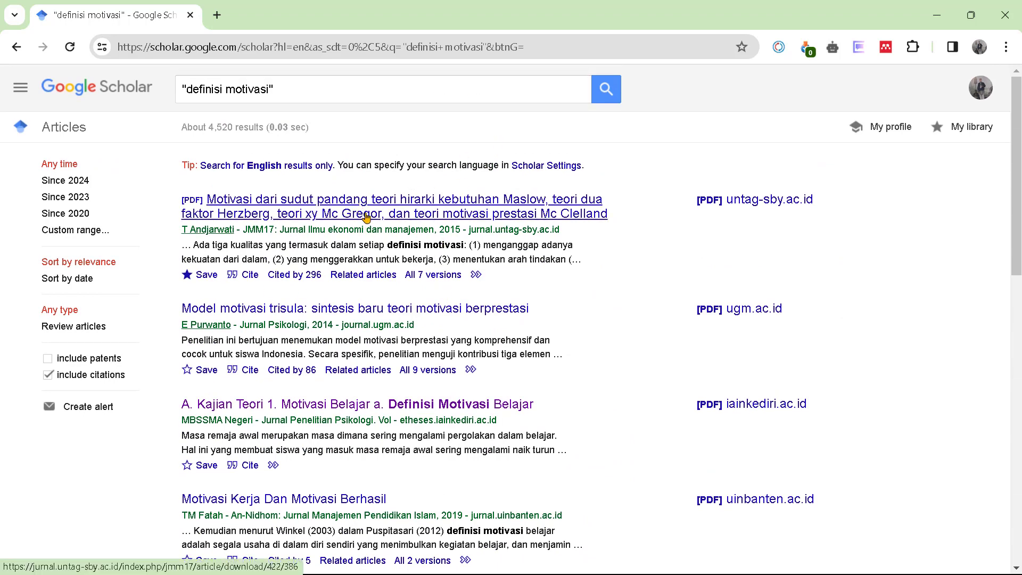
{"action": "right_click", "coordinate": [330, 215]}
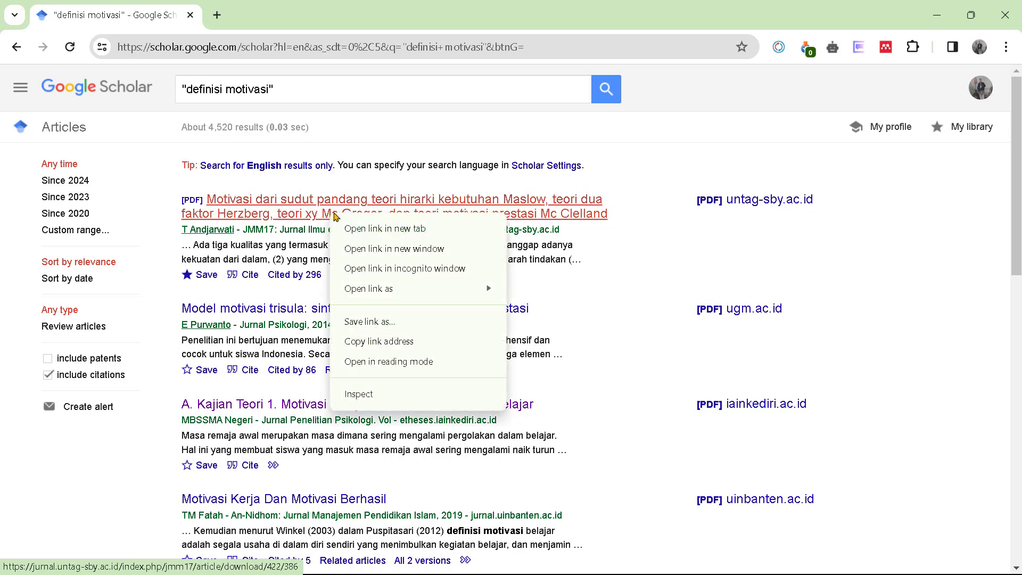
{"action": "left_click", "coordinate": [365, 226]}
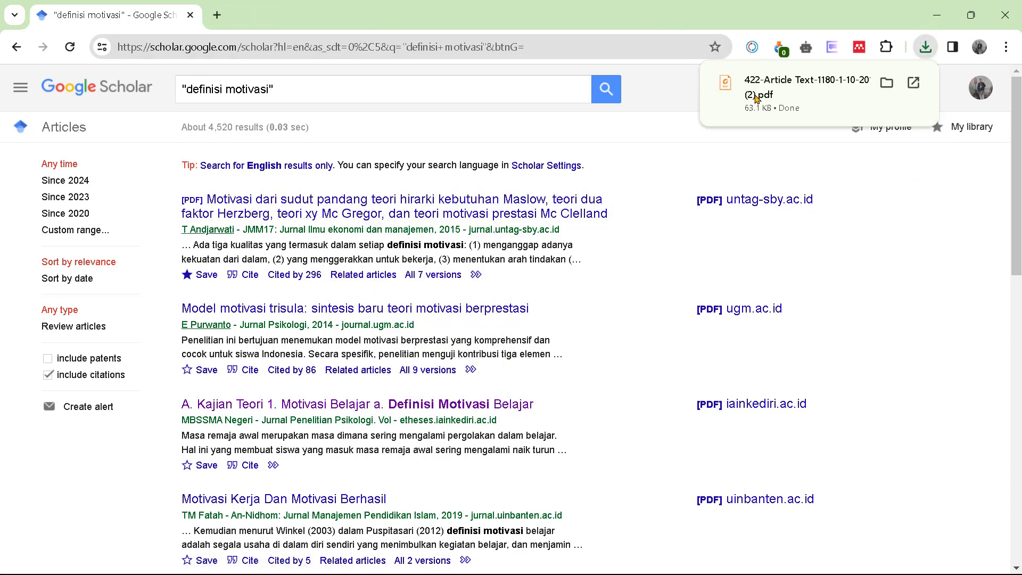
{"action": "left_click", "coordinate": [908, 80]}
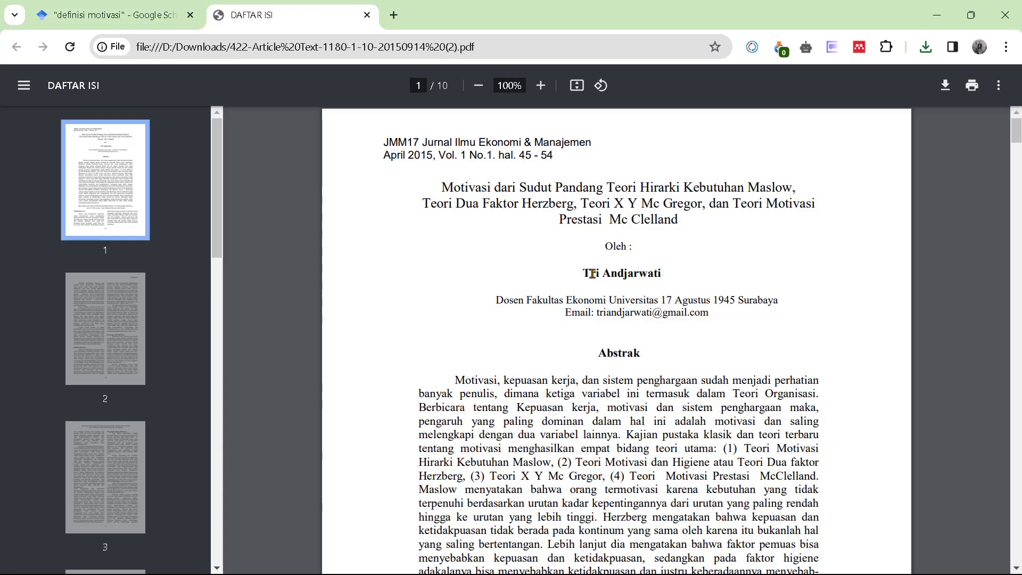
- Copy the first sentence of the Definisi Motivasi section on page 2 of the article, leaving out its citation
{"action": "scroll", "coordinate": [601, 287], "scroll_direction": "down", "scroll_amount": 3}
{"action": "scroll", "coordinate": [609, 298], "scroll_direction": "up", "scroll_amount": 3}
{"action": "scroll", "coordinate": [609, 298], "scroll_direction": "down", "scroll_amount": 15}
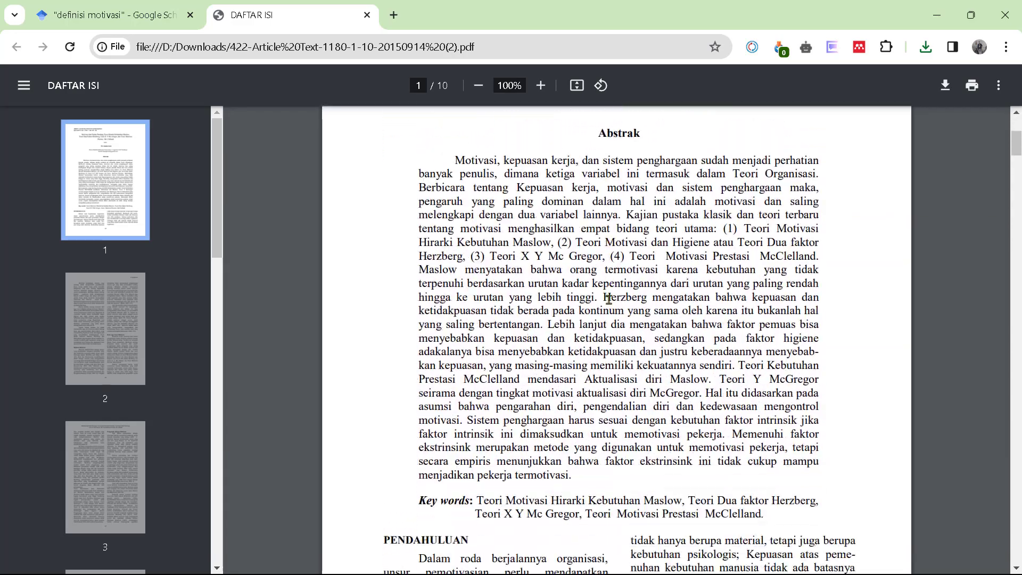
{"action": "scroll", "coordinate": [612, 305], "scroll_direction": "down", "scroll_amount": 18}
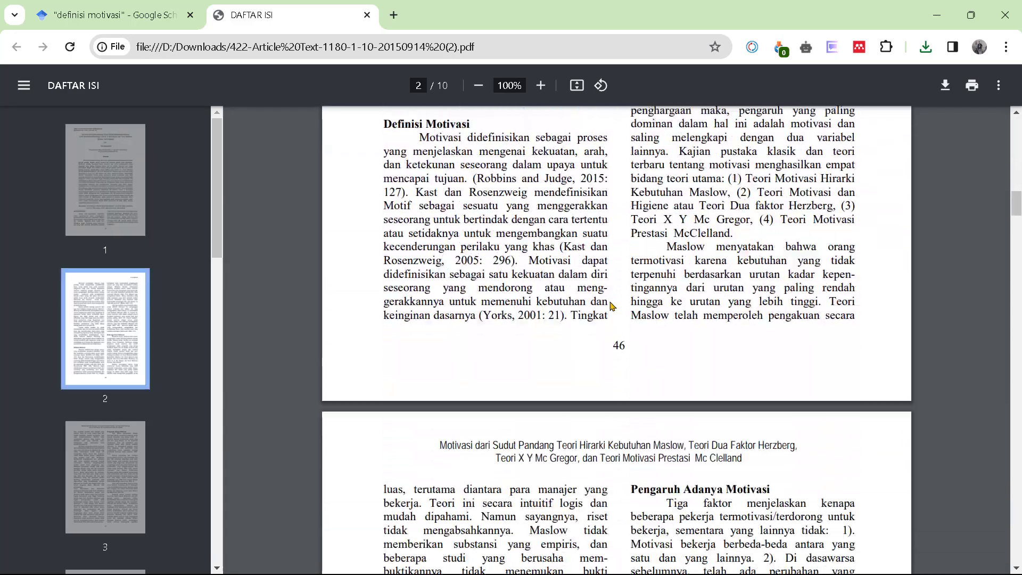
{"action": "scroll", "coordinate": [611, 306], "scroll_direction": "down", "scroll_amount": 15}
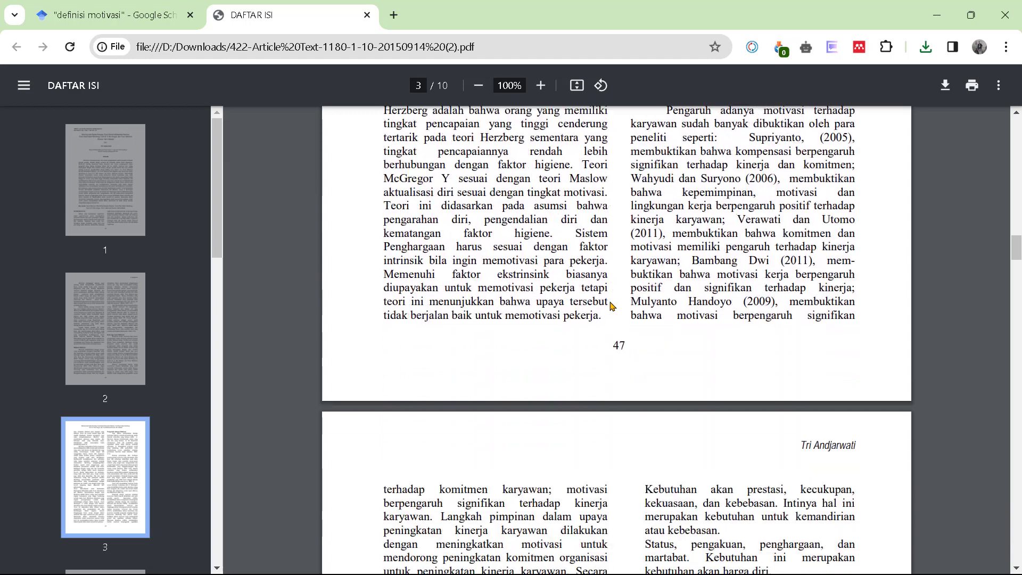
{"action": "scroll", "coordinate": [611, 307], "scroll_direction": "up", "scroll_amount": 15}
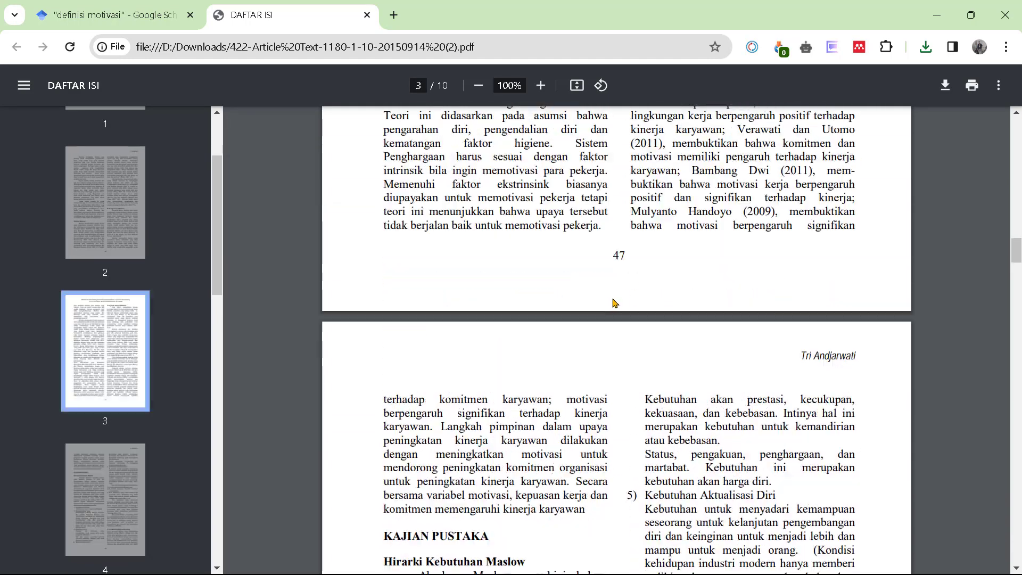
{"action": "scroll", "coordinate": [613, 290], "scroll_direction": "up", "scroll_amount": 10}
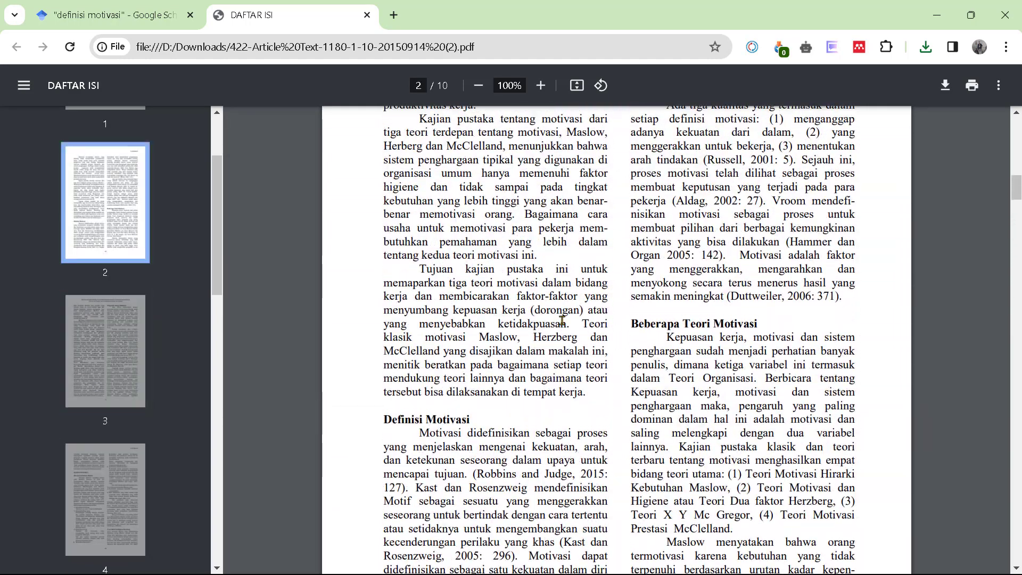
{"action": "scroll", "coordinate": [404, 287], "scroll_direction": "down", "scroll_amount": 1}
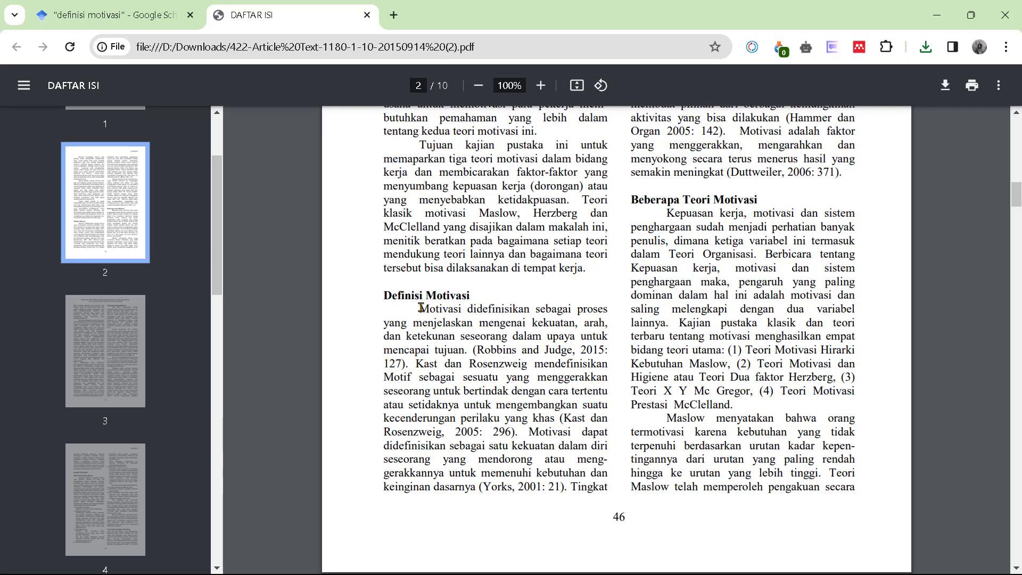
{"action": "left_click_drag", "start_coordinate": [420, 308], "coordinate": [464, 349]}
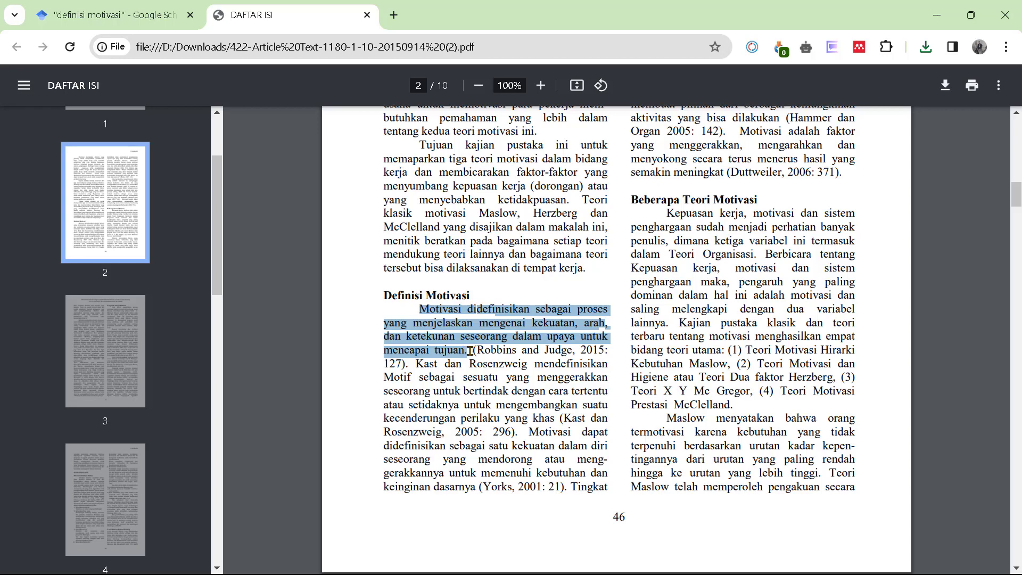
{"action": "right_click", "coordinate": [440, 327]}
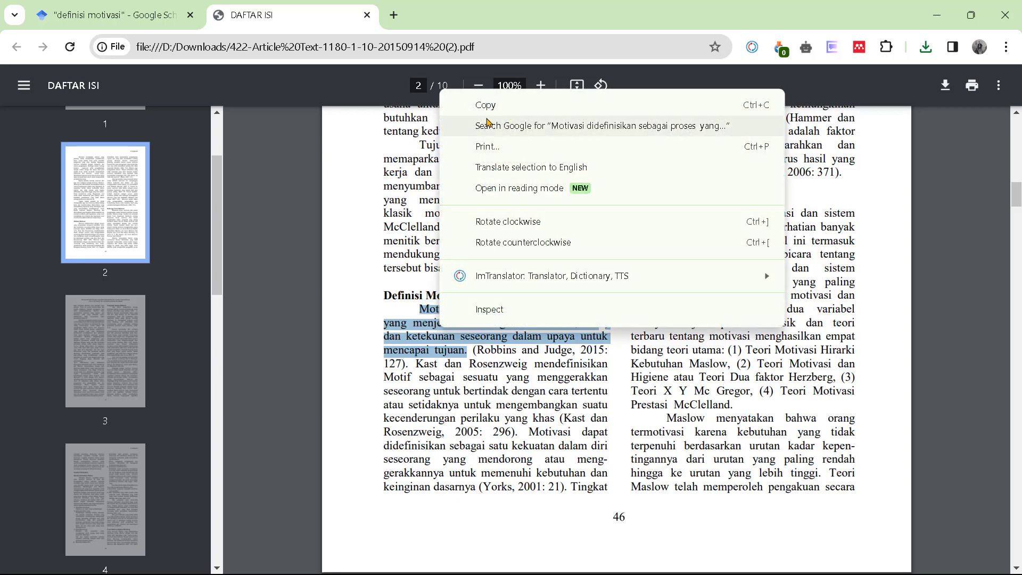
{"action": "left_click", "coordinate": [487, 105]}
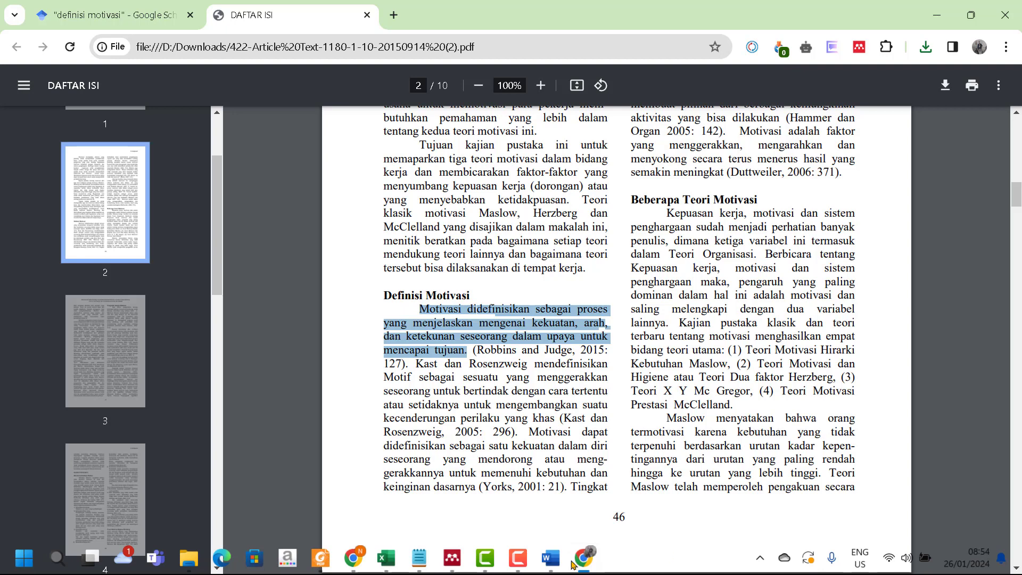
- Switch to the blank Word document, paste the copied definition with its source formatting, and delete the period after "tujuan"
{"action": "mouse_move", "coordinate": [572, 564]}
{"action": "left_click", "coordinate": [554, 479]}
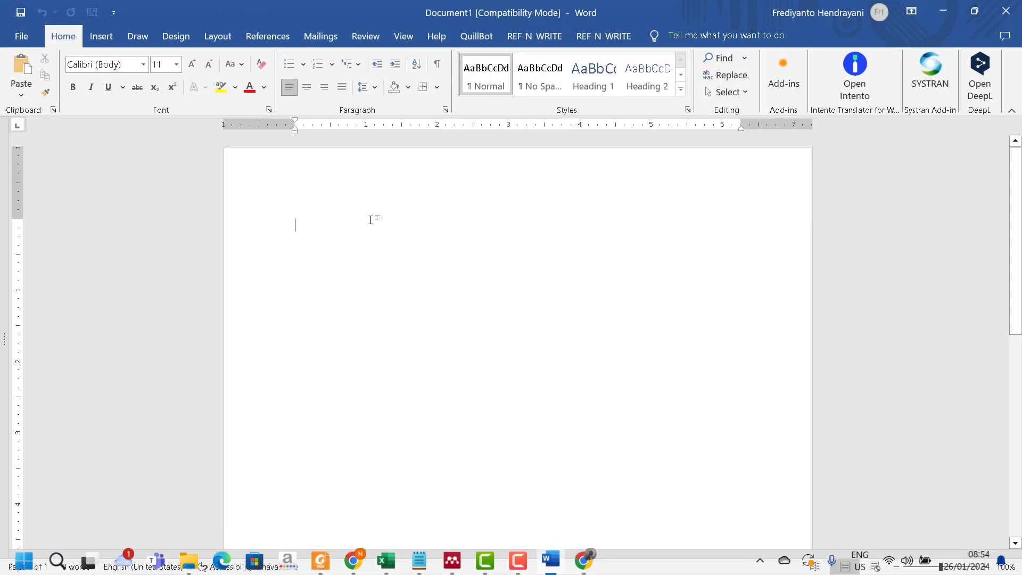
{"action": "right_click", "coordinate": [317, 223]}
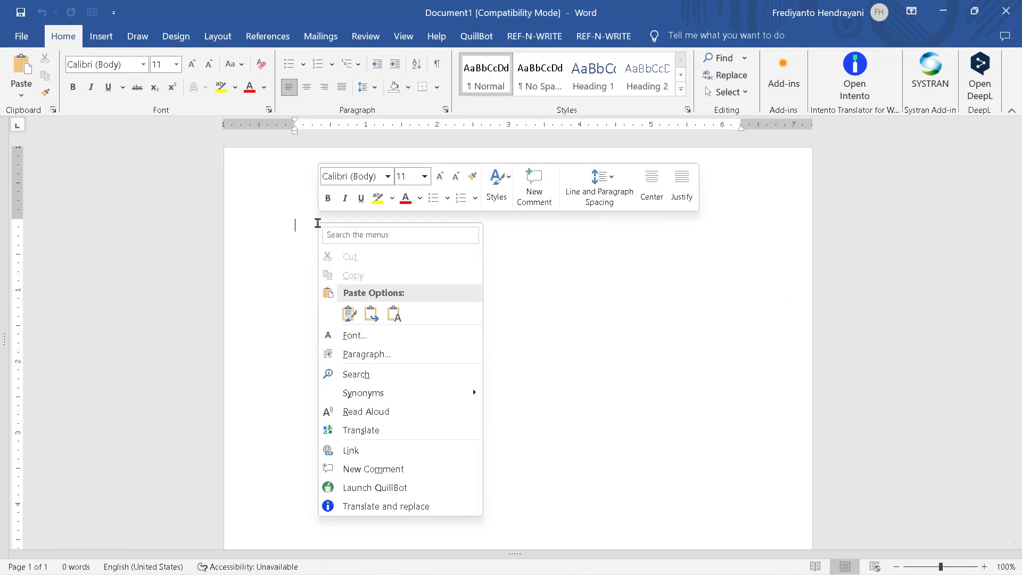
{"action": "left_click", "coordinate": [348, 313]}
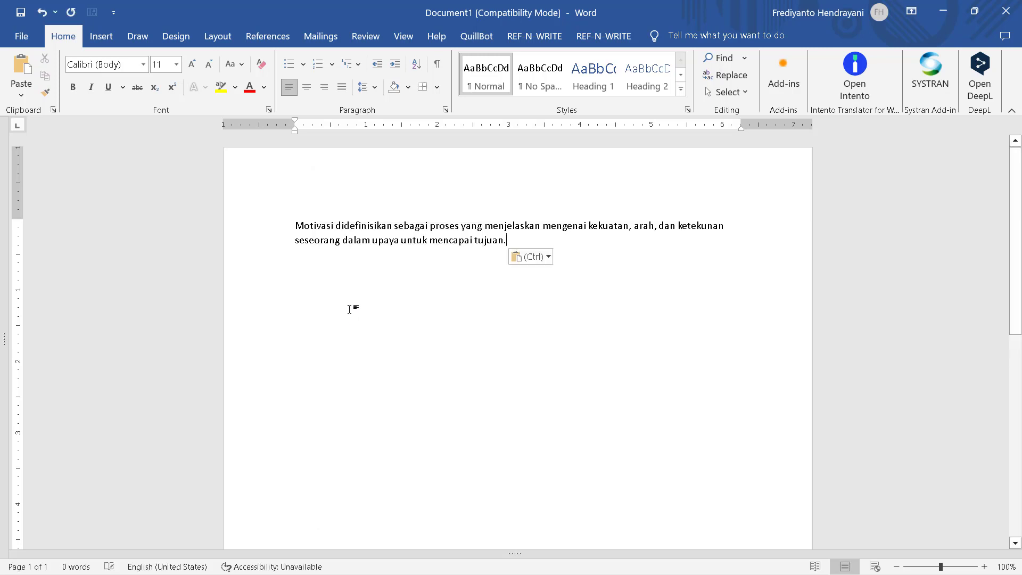
{"action": "key", "text": "BackSpace"}
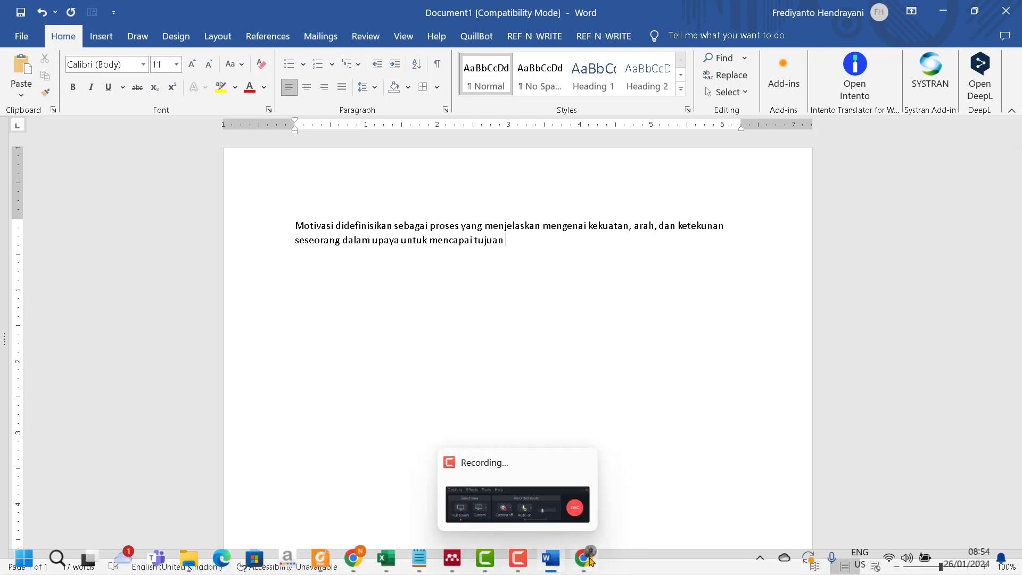
- Find the author on the first page of the article's PDF and start a parenthetical citation with the surname after "tujuan" in Word
{"action": "left_click", "coordinate": [587, 558]}
{"action": "scroll", "coordinate": [617, 247], "scroll_direction": "up", "scroll_amount": 13}
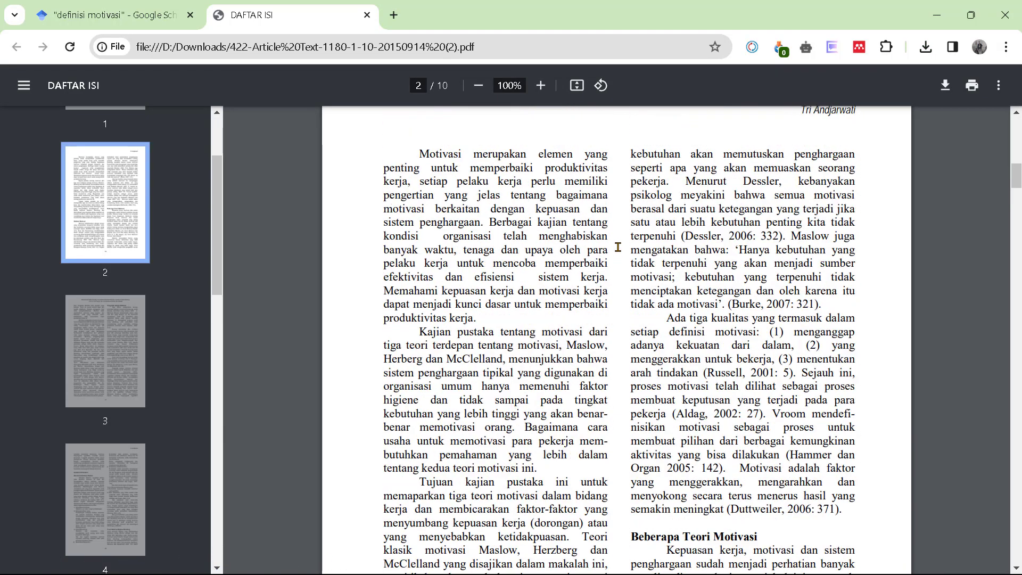
{"action": "scroll", "coordinate": [617, 247], "scroll_direction": "up", "scroll_amount": 8}
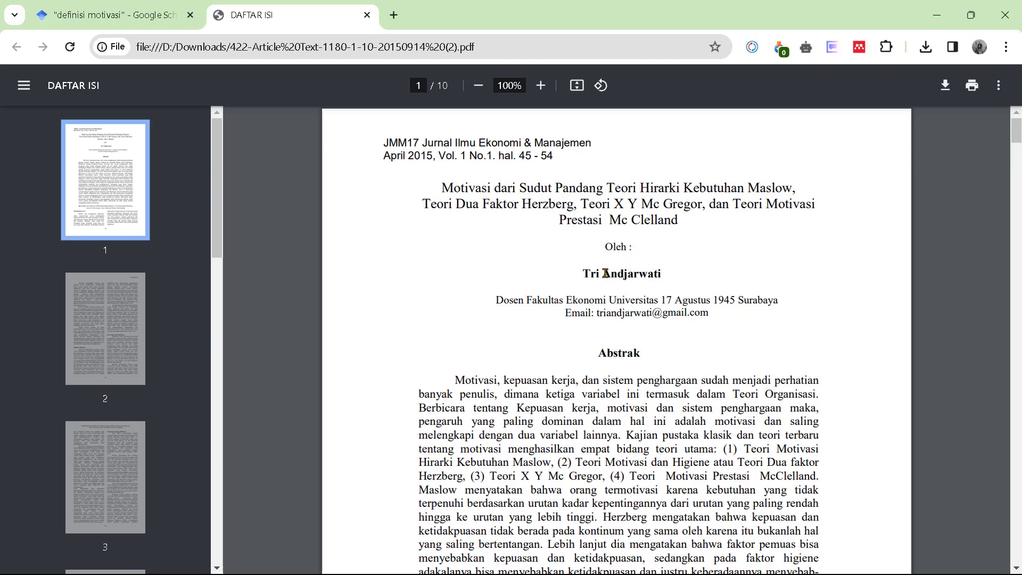
{"action": "left_click_drag", "start_coordinate": [603, 273], "coordinate": [664, 279]}
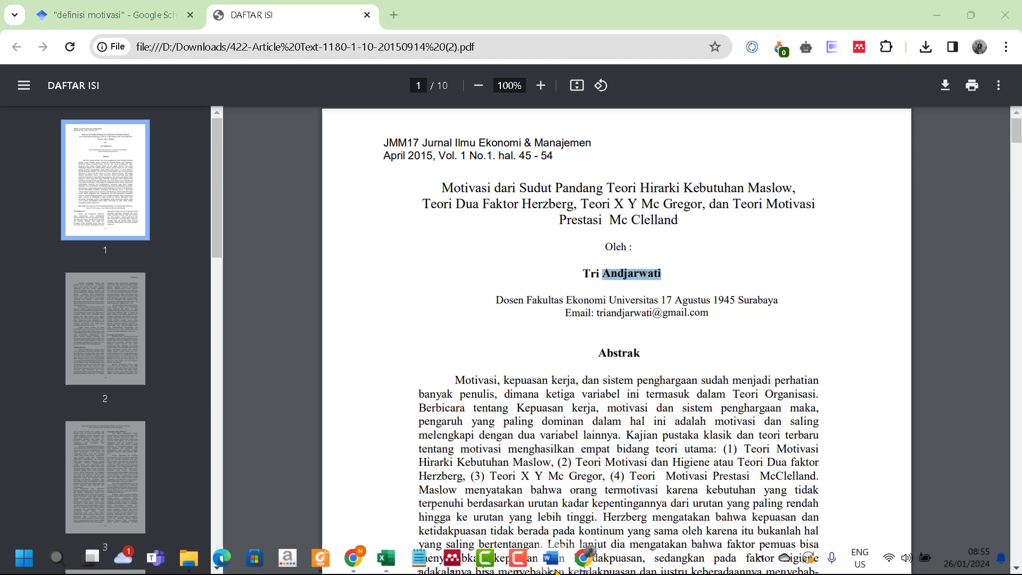
{"action": "left_click", "coordinate": [551, 557]}
{"action": "type", "text": "(An"}
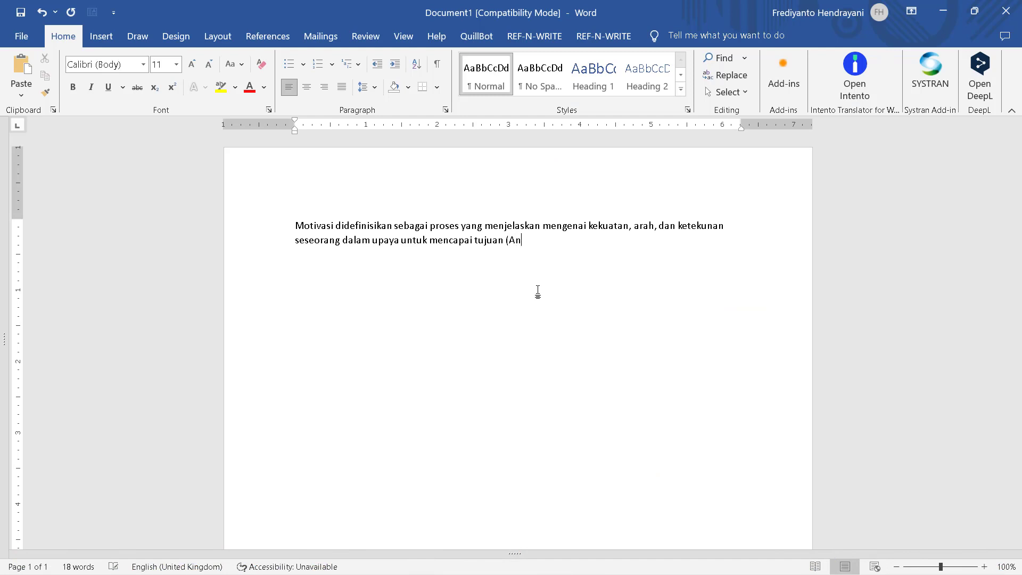
{"action": "type", "text": "djarwati,"}
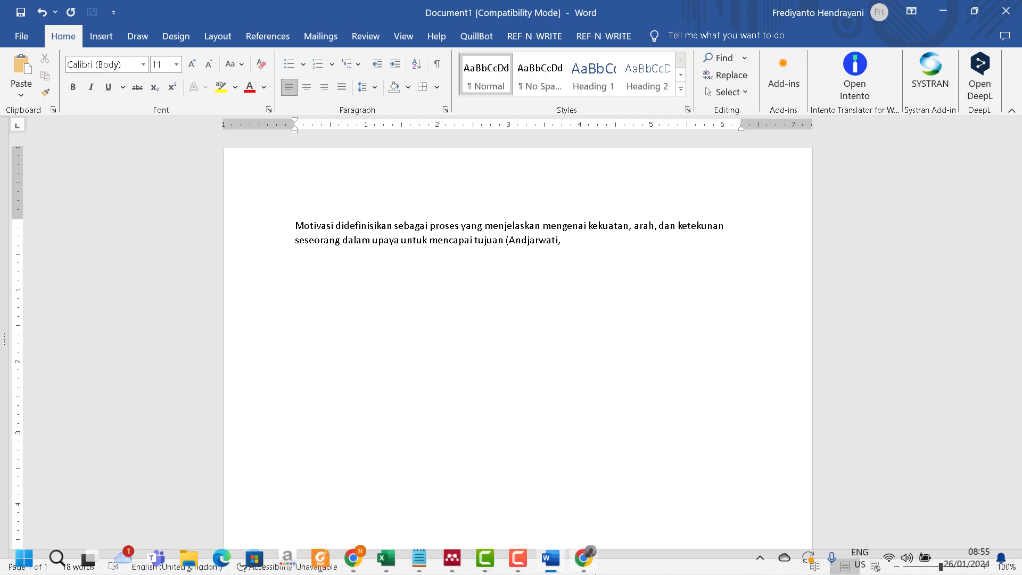
- Check the article's publication year in the PDF and complete the Word citation with "2015)."
{"action": "left_click", "coordinate": [585, 562]}
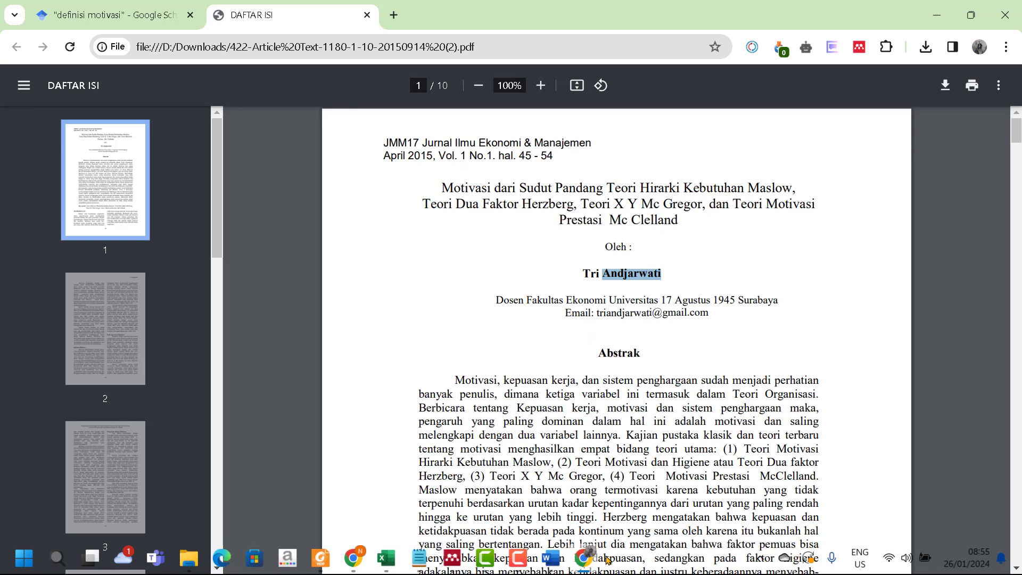
{"action": "left_click", "coordinate": [551, 557]}
{"action": "type", "text": "2015)."}
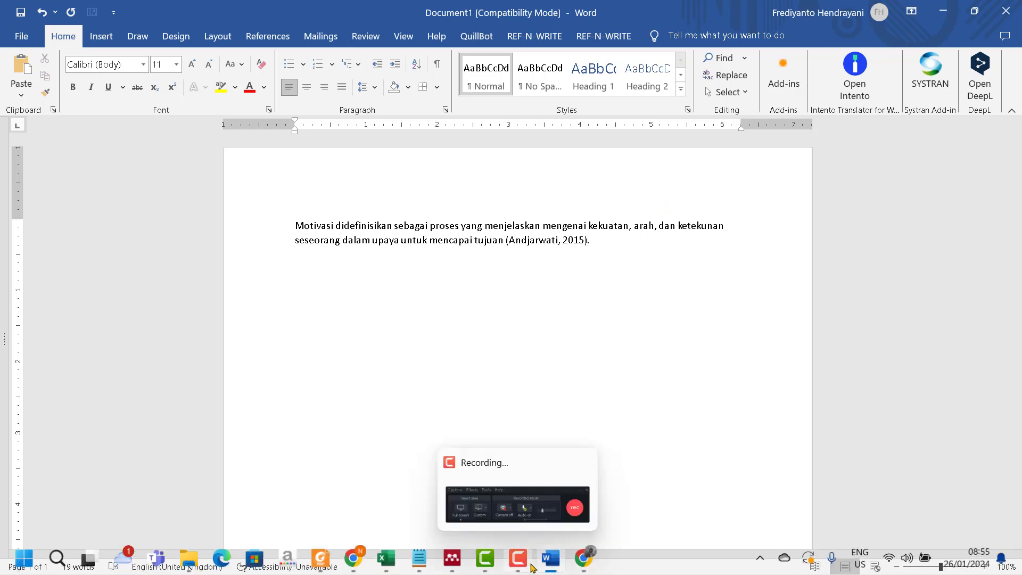
- Return to the Google Scholar results in the browser and open the article "Model motivasi trisula: sintesis baru teori motivasi berprestasi" in a new tab
{"action": "left_click", "coordinate": [584, 557]}
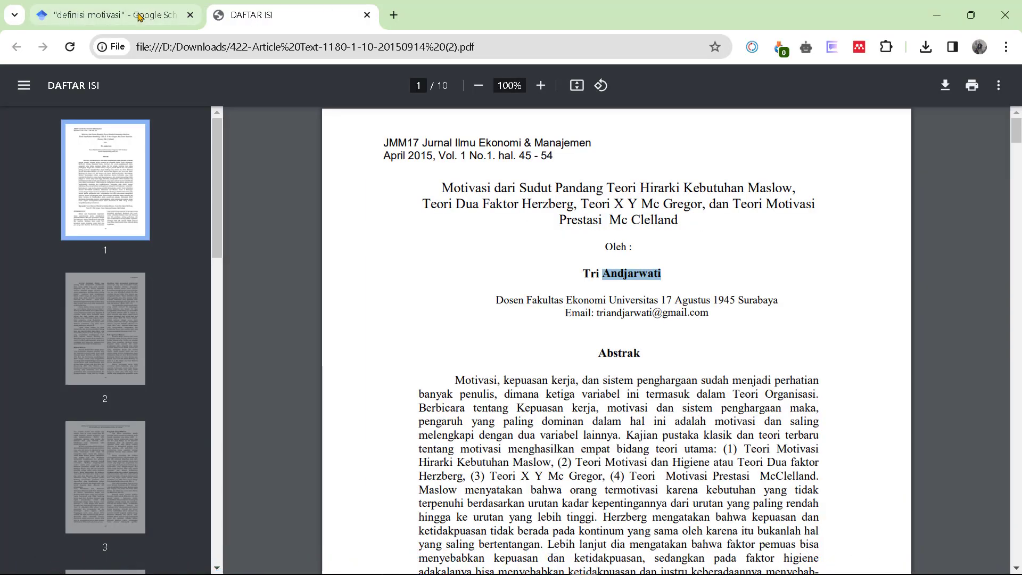
{"action": "left_click", "coordinate": [129, 17]}
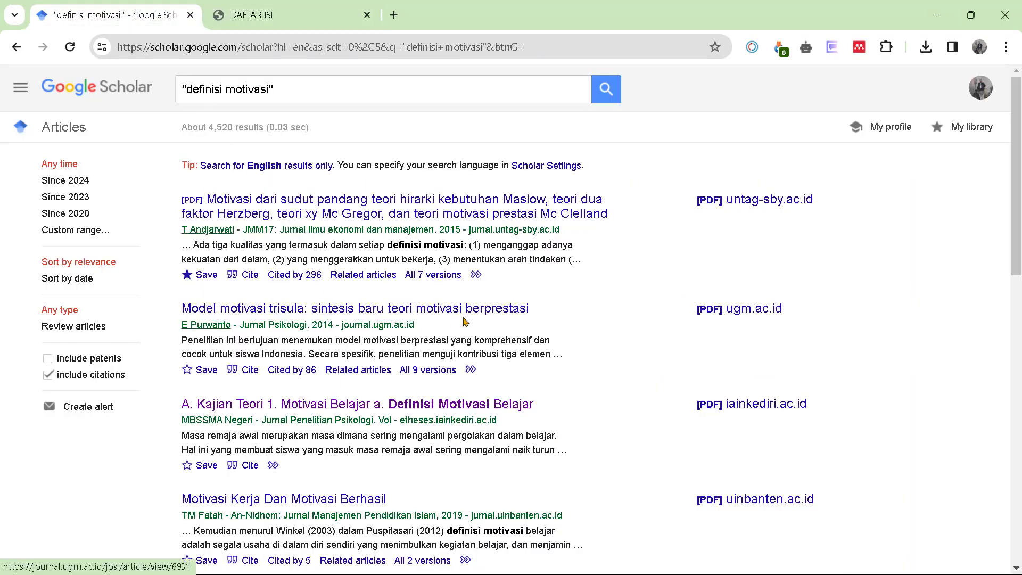
{"action": "scroll", "coordinate": [469, 322], "scroll_direction": "down", "scroll_amount": 1}
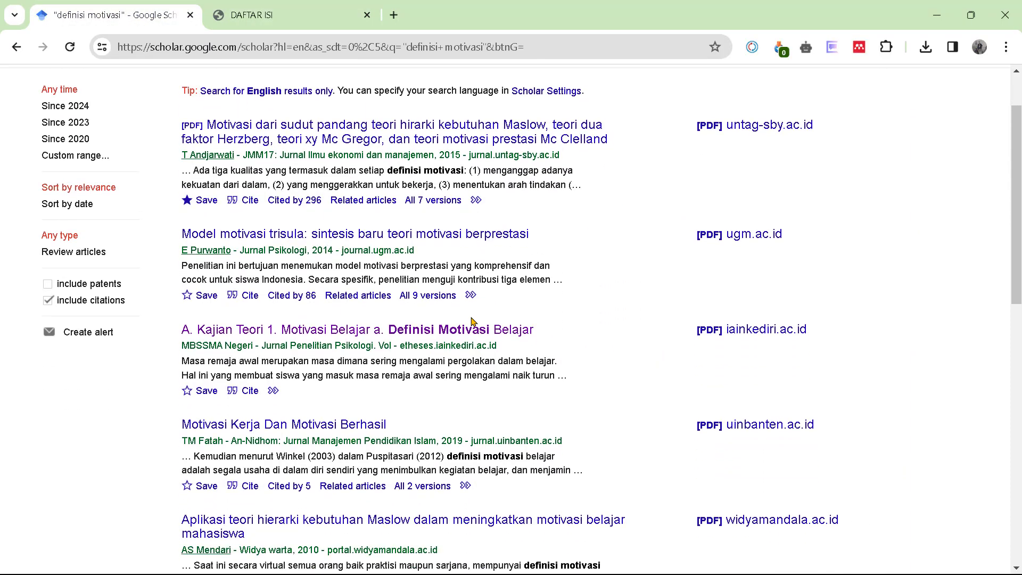
{"action": "right_click", "coordinate": [422, 235]}
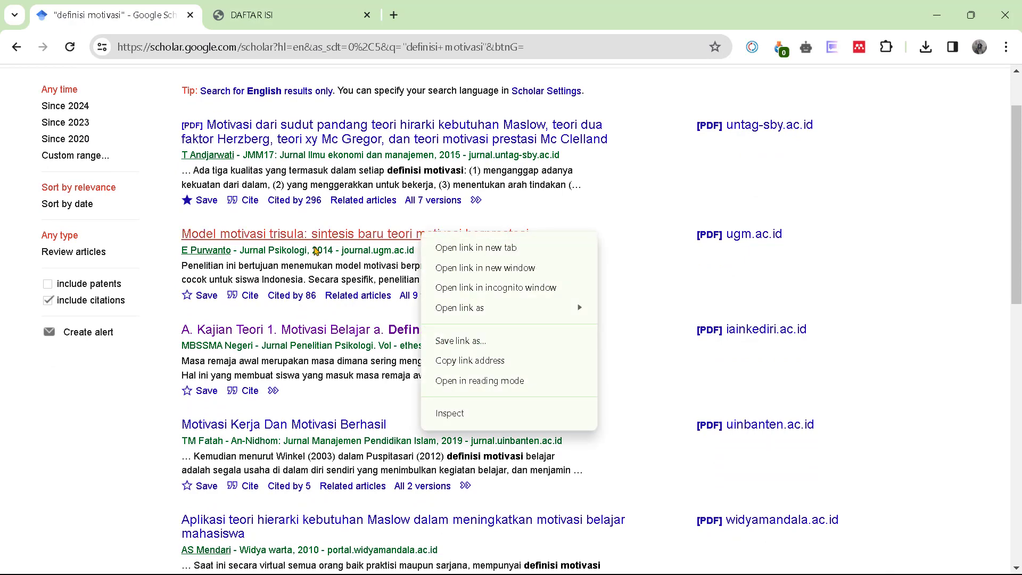
{"action": "left_click", "coordinate": [476, 248]}
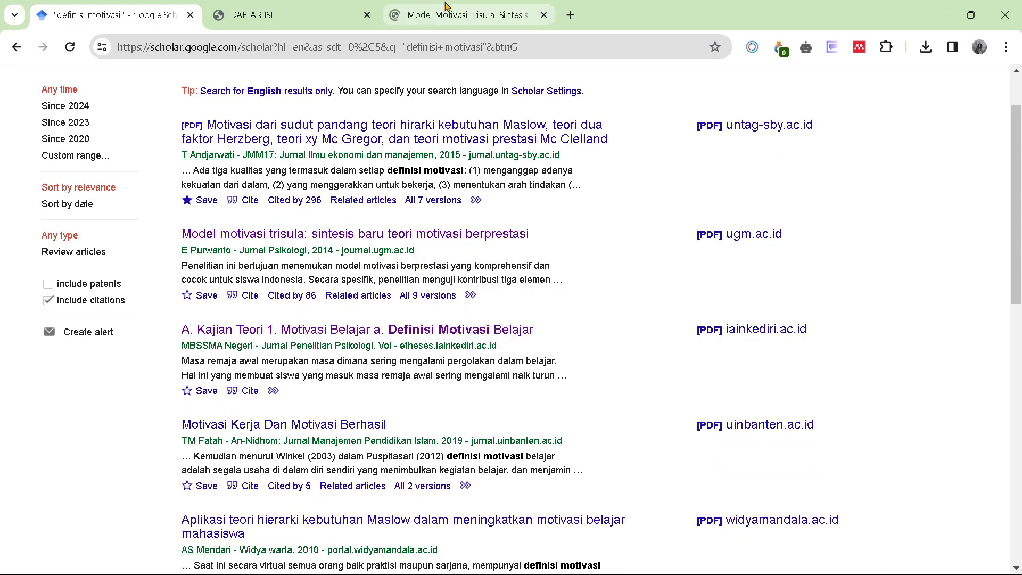
{"action": "left_click", "coordinate": [441, 8]}
- Download the full-text PDF of the Model Motivasi Trisula article and open the downloaded file in the browser
{"action": "scroll", "coordinate": [499, 230], "scroll_direction": "down", "scroll_amount": 8}
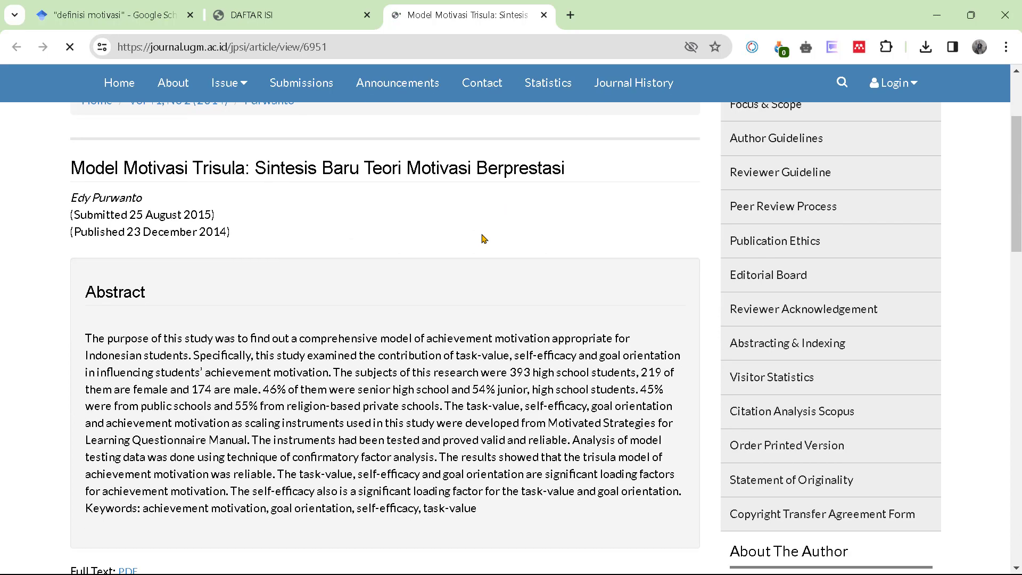
{"action": "left_click", "coordinate": [122, 300]}
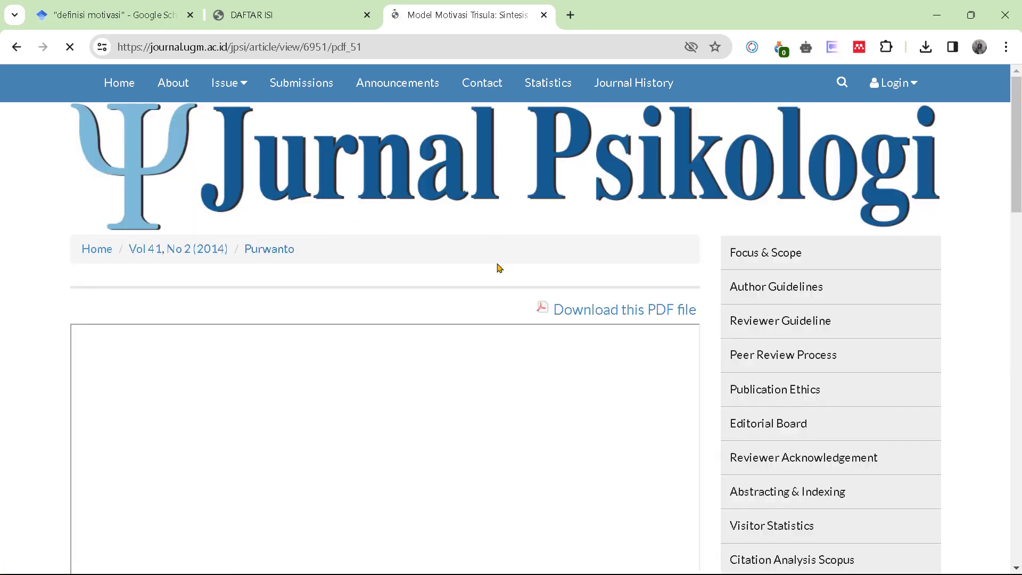
{"action": "left_click", "coordinate": [596, 317]}
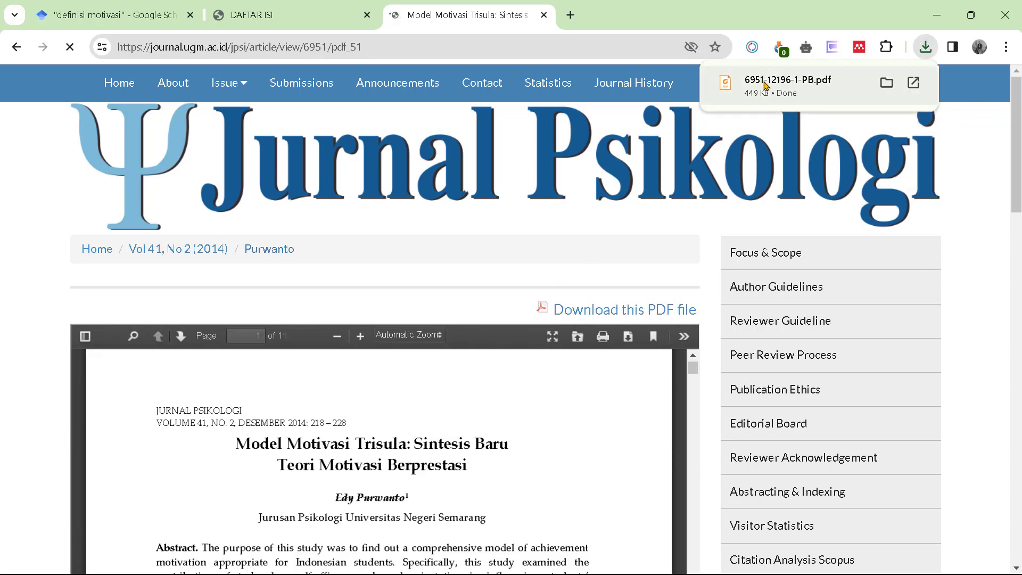
{"action": "left_click", "coordinate": [765, 86]}
- Copy the page 2 sentence that defines motivation as "proses di mana aktivitas yang terarah...", including its author attribution and year
{"action": "scroll", "coordinate": [602, 362], "scroll_direction": "down", "scroll_amount": 10}
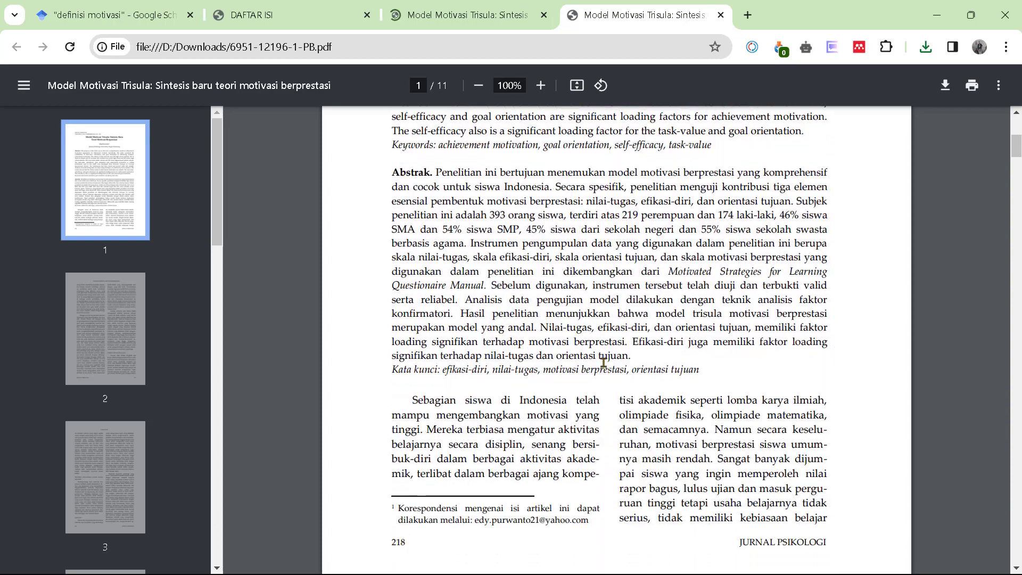
{"action": "scroll", "coordinate": [603, 363], "scroll_direction": "down", "scroll_amount": 12}
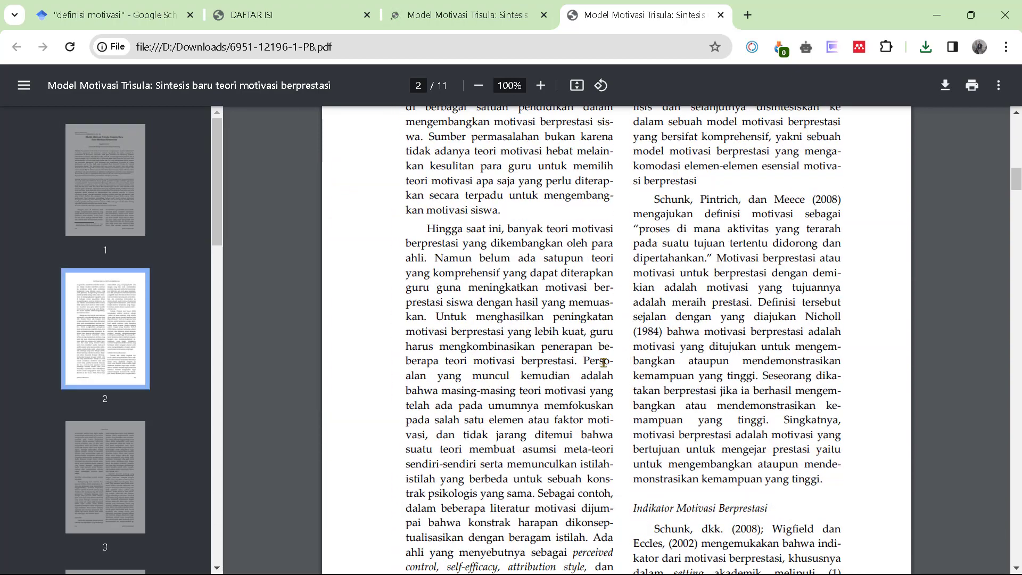
{"action": "scroll", "coordinate": [602, 362], "scroll_direction": "down", "scroll_amount": 4}
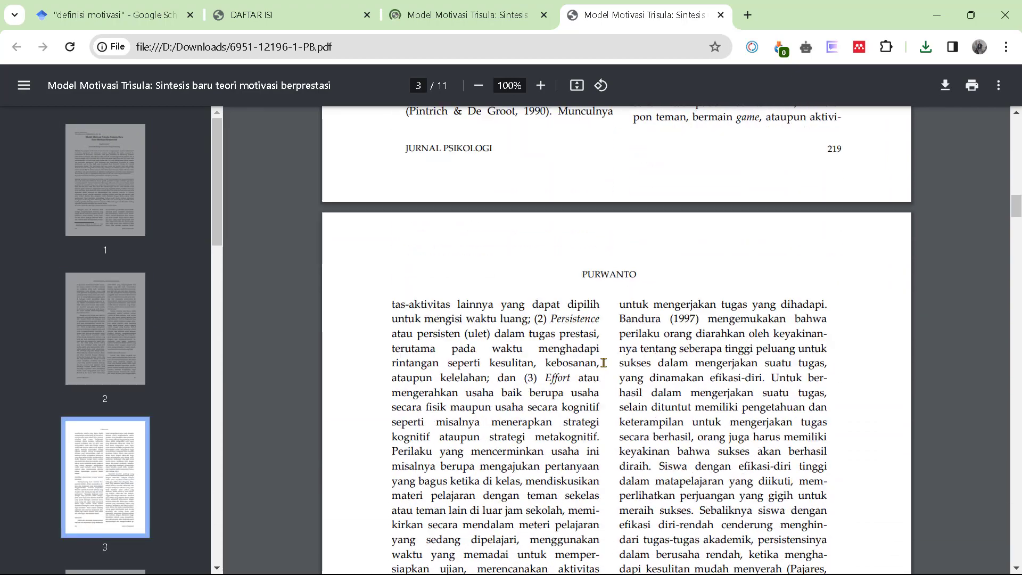
{"action": "scroll", "coordinate": [603, 363], "scroll_direction": "up", "scroll_amount": 5}
{"action": "scroll", "coordinate": [603, 363], "scroll_direction": "up", "scroll_amount": 4}
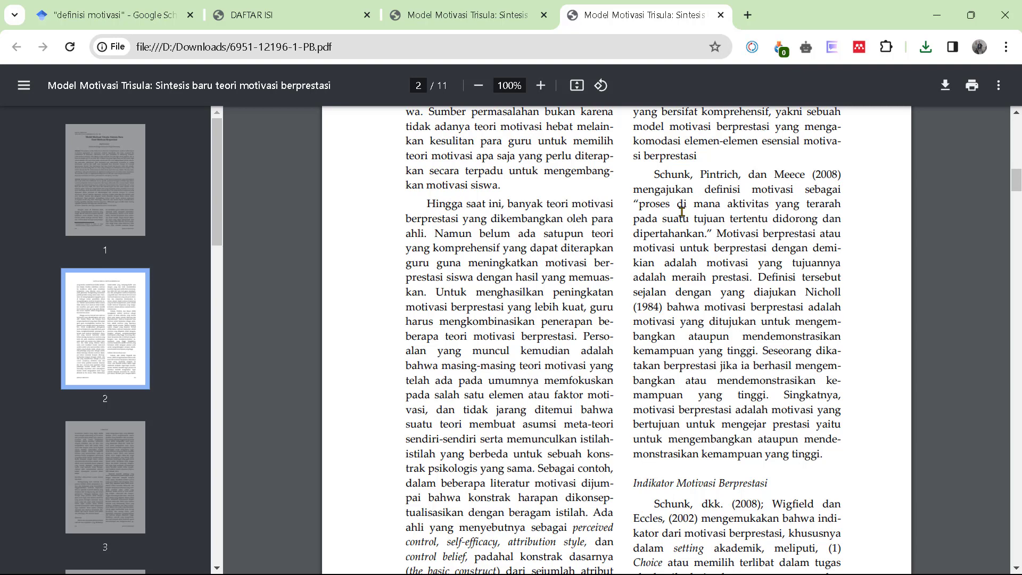
{"action": "scroll", "coordinate": [682, 211], "scroll_direction": "up", "scroll_amount": 1}
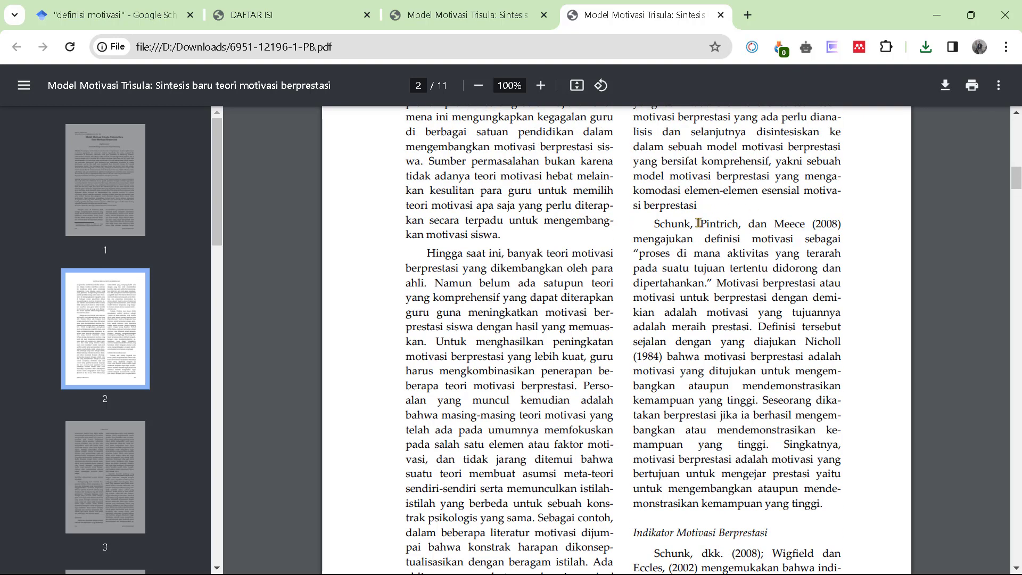
{"action": "left_click_drag", "start_coordinate": [652, 224], "coordinate": [708, 282]}
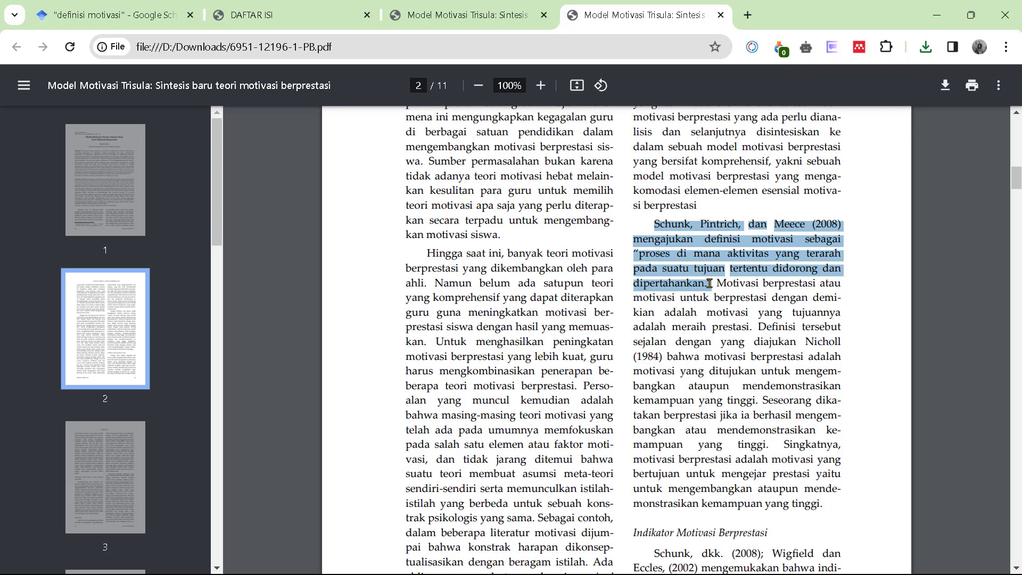
{"action": "right_click", "coordinate": [694, 256]}
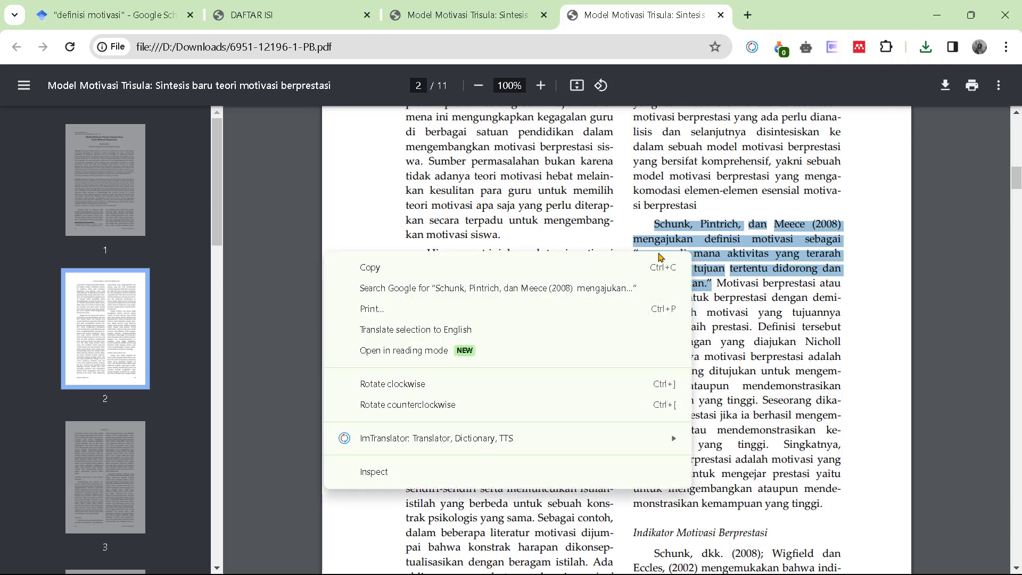
{"action": "left_click", "coordinate": [419, 272]}
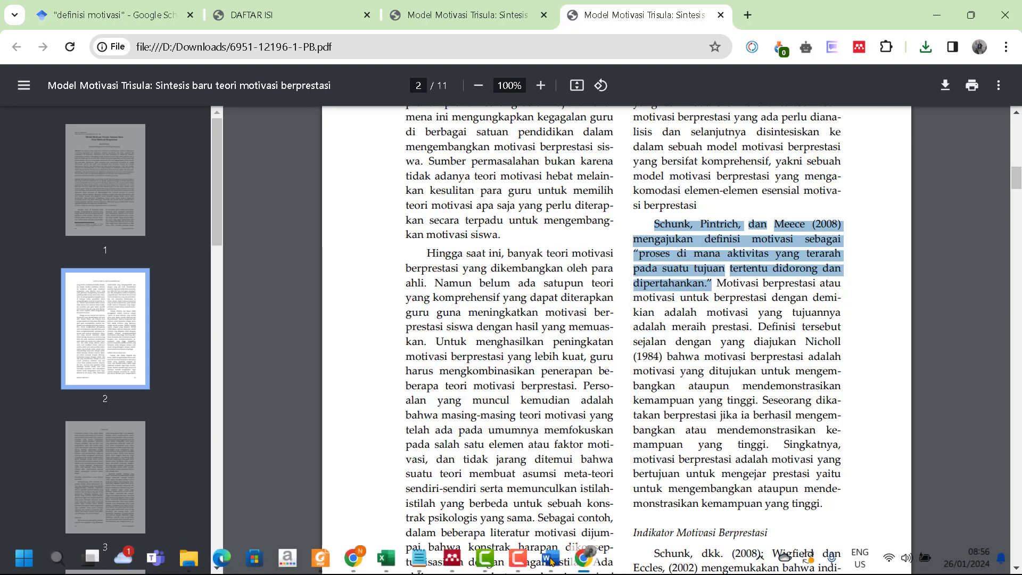
- Switch to the Word document and paste the copied definition after the first citation
{"action": "left_click", "coordinate": [550, 565]}
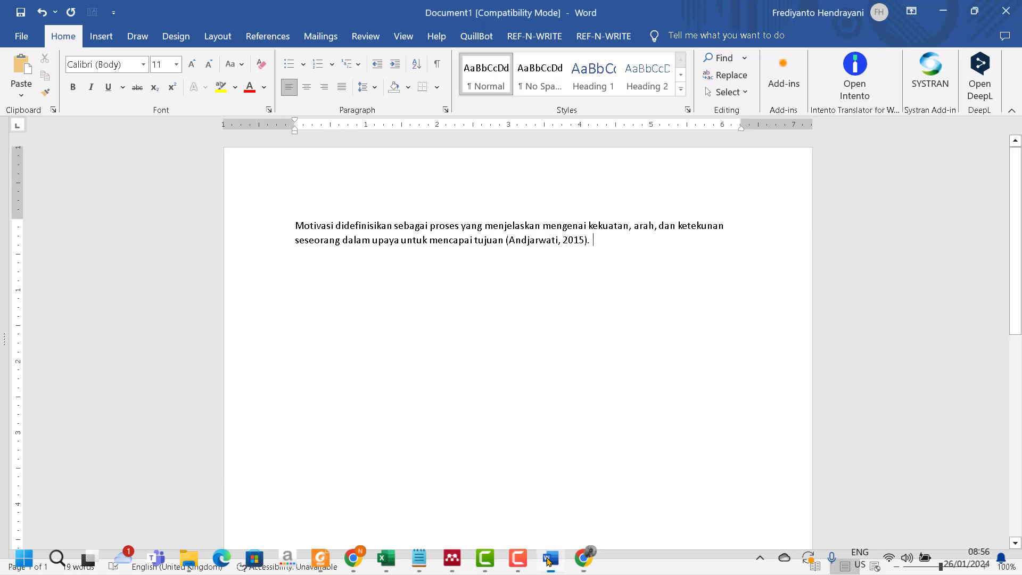
{"action": "right_click", "coordinate": [608, 245]}
{"action": "left_click", "coordinate": [640, 334]}
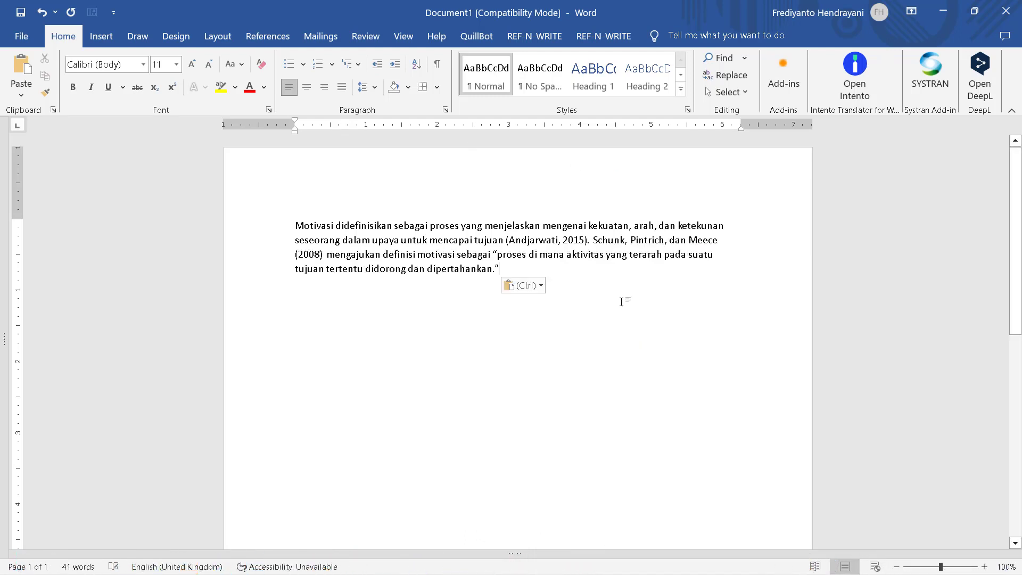
- Delete the year "(2008)" from the attribution in the pasted definition
{"action": "left_click", "coordinate": [325, 251]}
{"action": "key", "text": "BackSpace"}
{"action": "key", "text": "BackSpace"}
{"action": "key", "text": "BackSpace"}
{"action": "key", "text": "BackSpace"}
{"action": "key", "text": "BackSpace"}
{"action": "key", "text": "BackSpace"}
{"action": "key", "text": "BackSpace"}
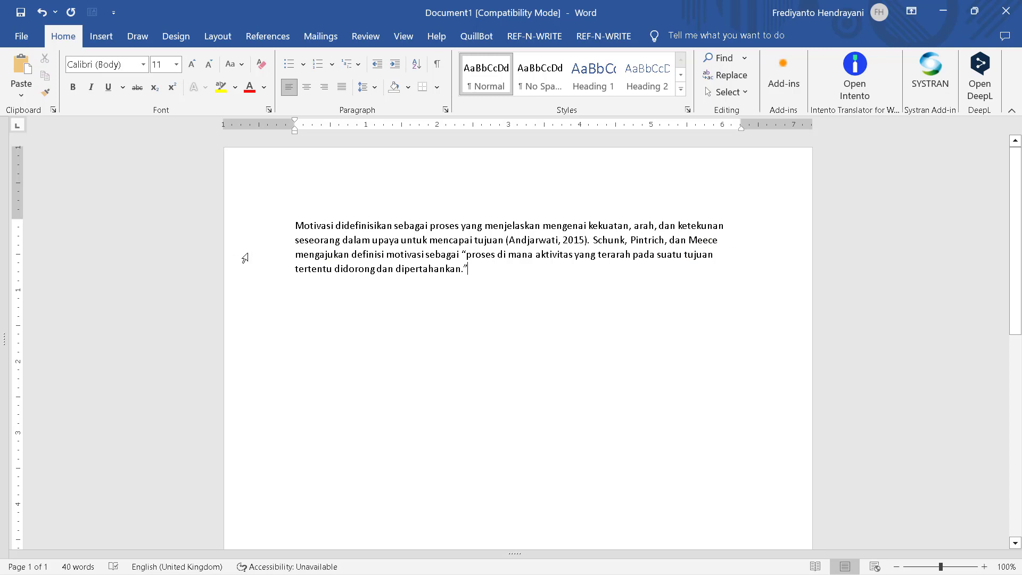
- Insert "(dalam " before "mengajukan" to start a secondary citation in the pasted sentence
{"action": "left_click", "coordinate": [293, 250]}
{"action": "type", "text": "("}
{"action": "key", "text": "BackSpace"}
{"action": "type", "text": "da"}
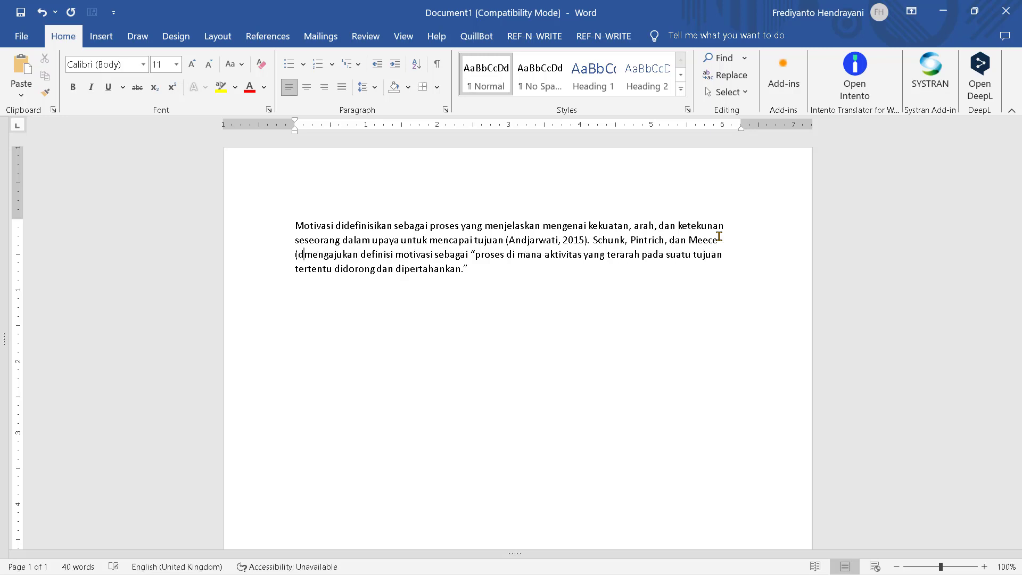
{"action": "type", "text": "lam"}
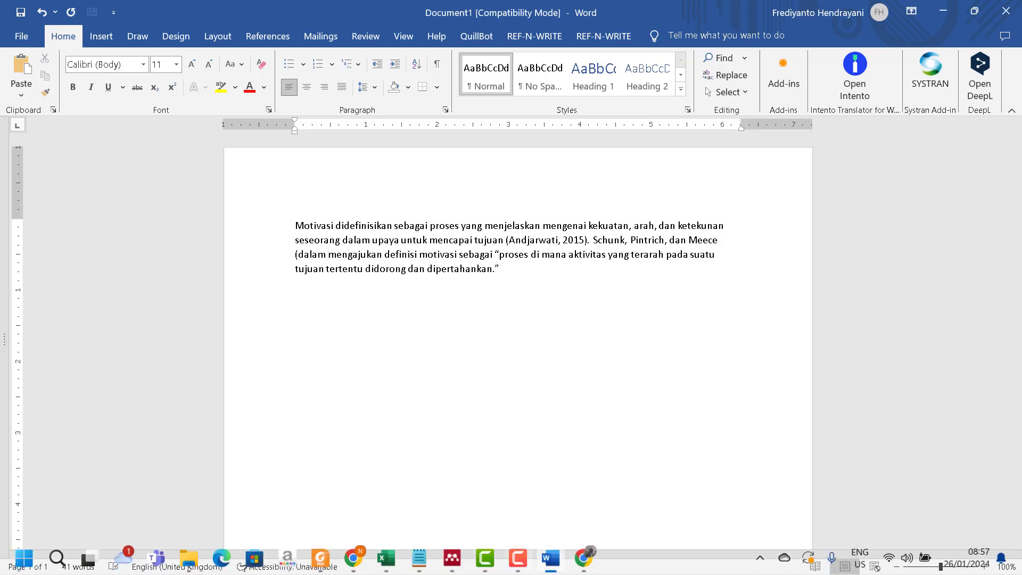
- Look up the author on the first page of the Model Motivasi Trisula PDF and add the surname and a comma after "(dalam" in Word
{"action": "left_click", "coordinate": [584, 557]}
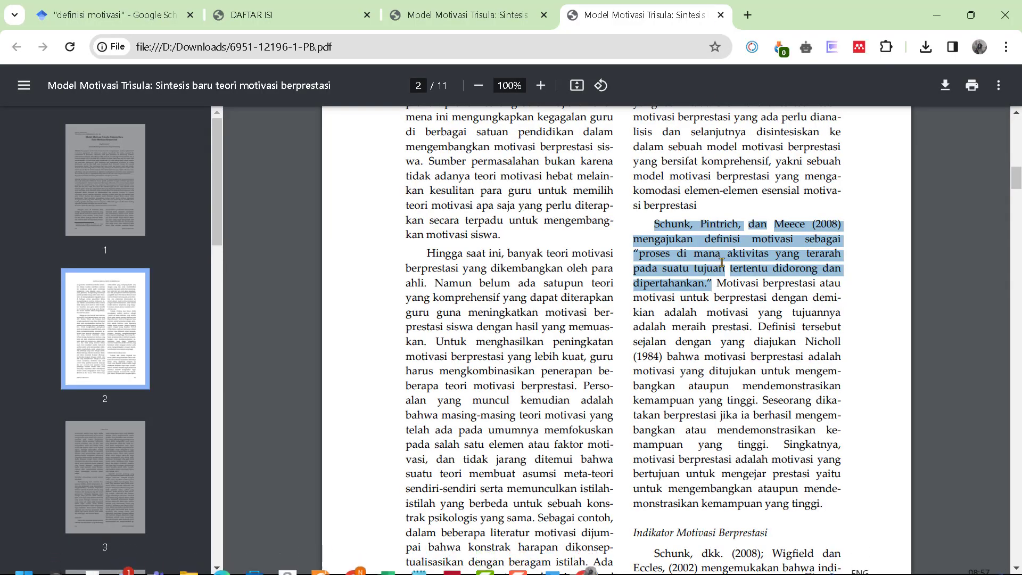
{"action": "scroll", "coordinate": [722, 236], "scroll_direction": "up", "scroll_amount": 5}
{"action": "scroll", "coordinate": [721, 236], "scroll_direction": "up", "scroll_amount": 12}
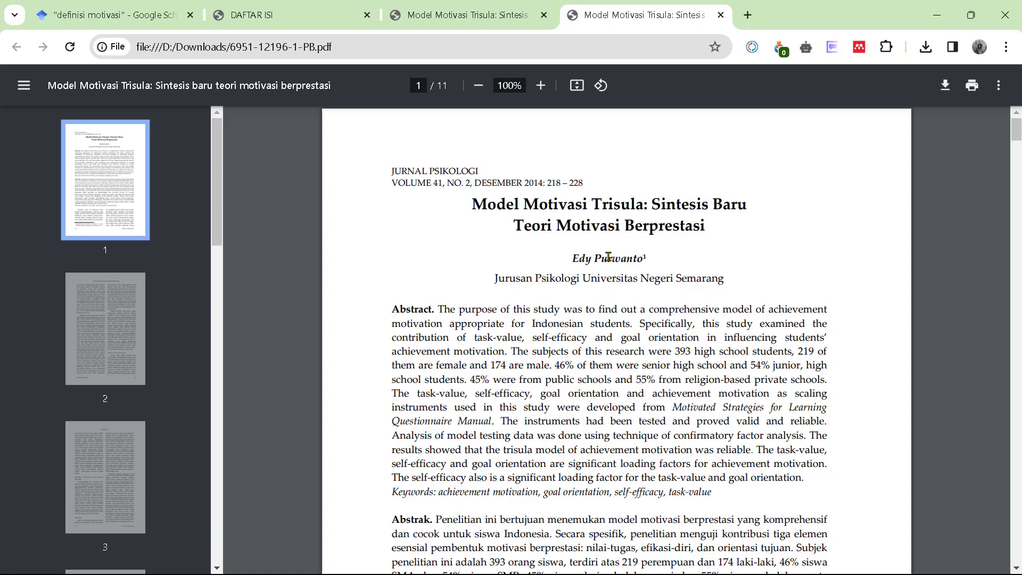
{"action": "left_click", "coordinate": [553, 561]}
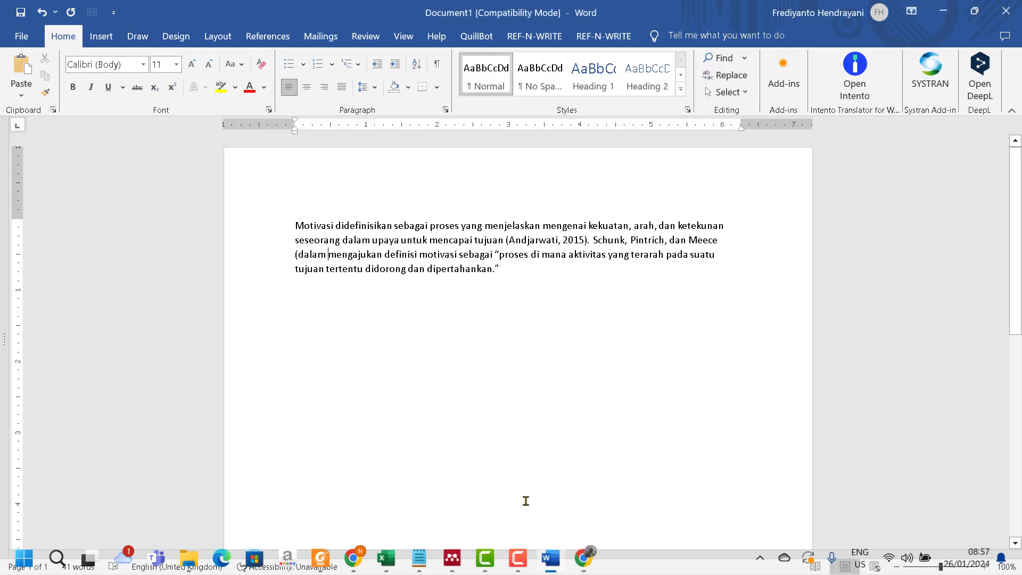
{"action": "type", "text": "Purwant"}
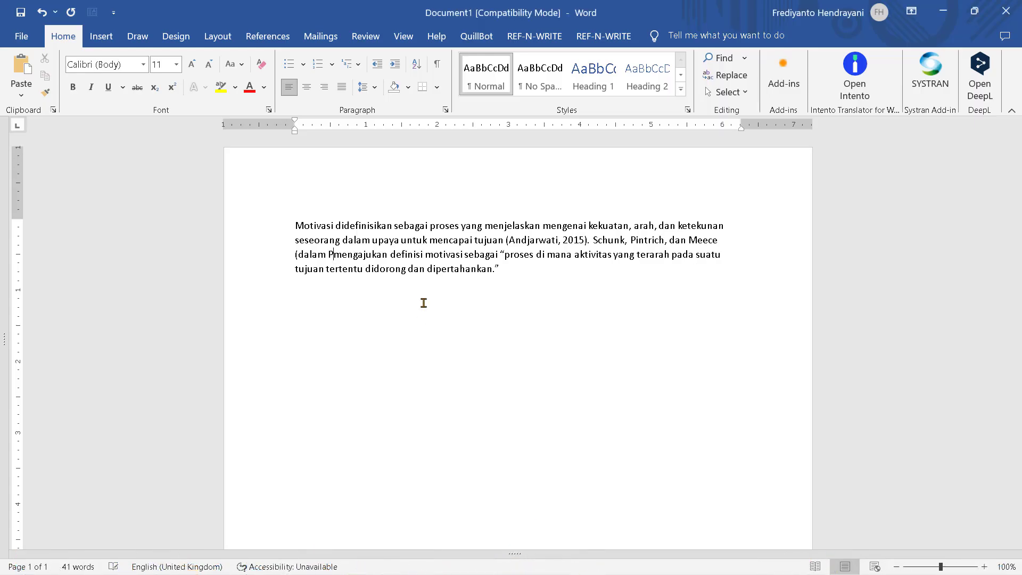
{"action": "type", "text": "o,"}
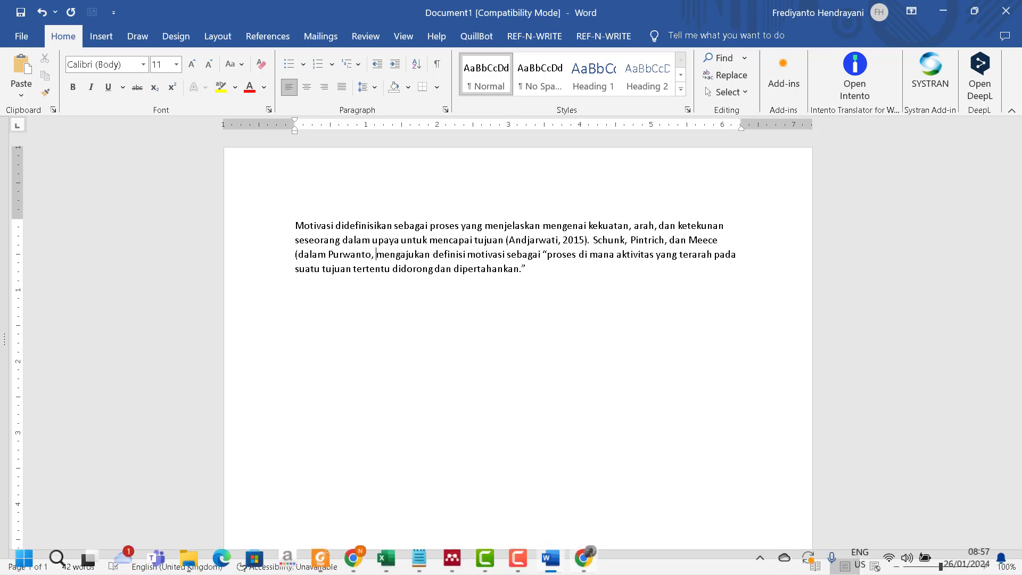
- Check the publication year in the Model Motivasi Trisula PDF and complete the secondary citation in Word with "2014)"
{"action": "left_click", "coordinate": [588, 567]}
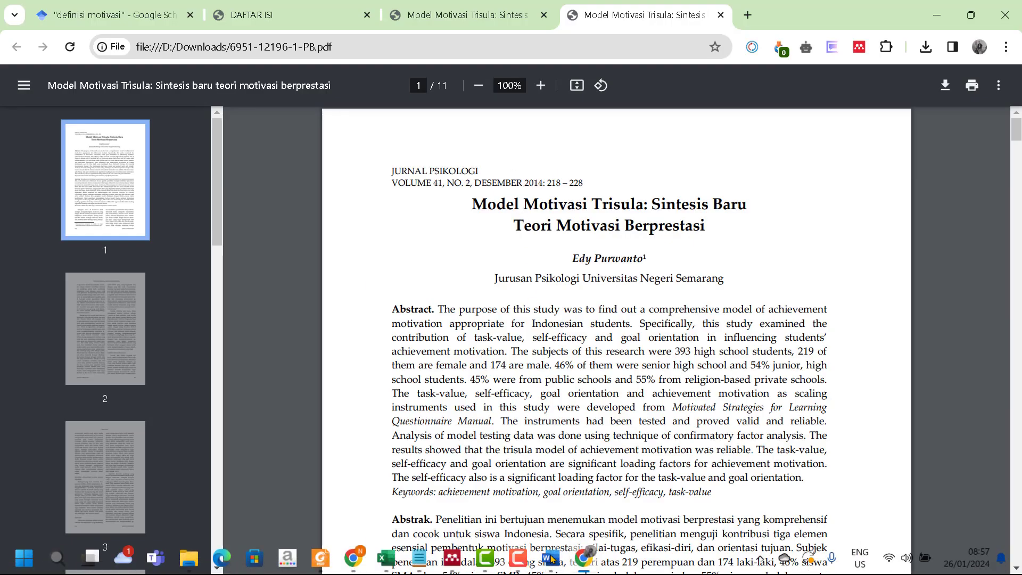
{"action": "left_click", "coordinate": [550, 568]}
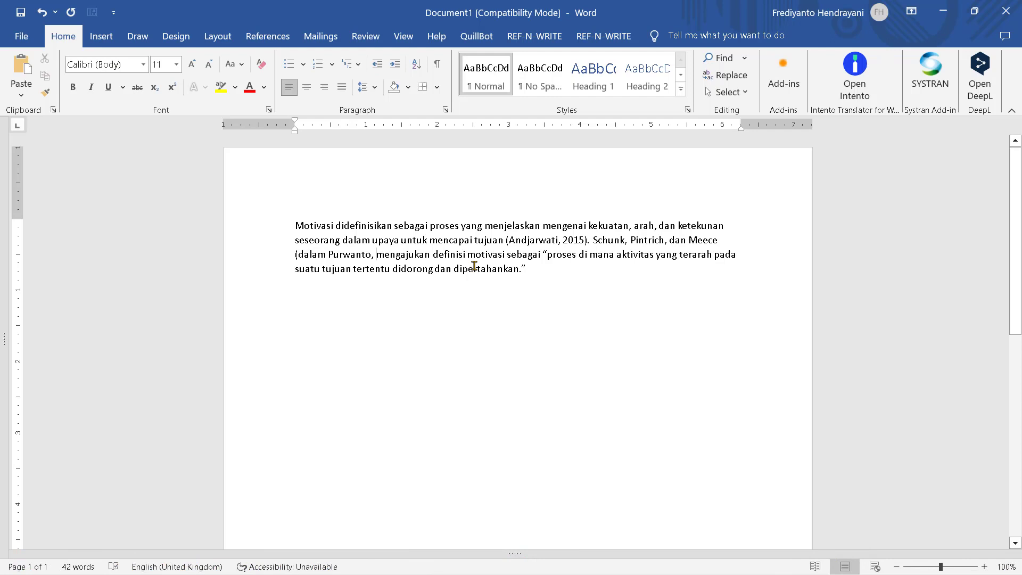
{"action": "type", "text": "2014"}
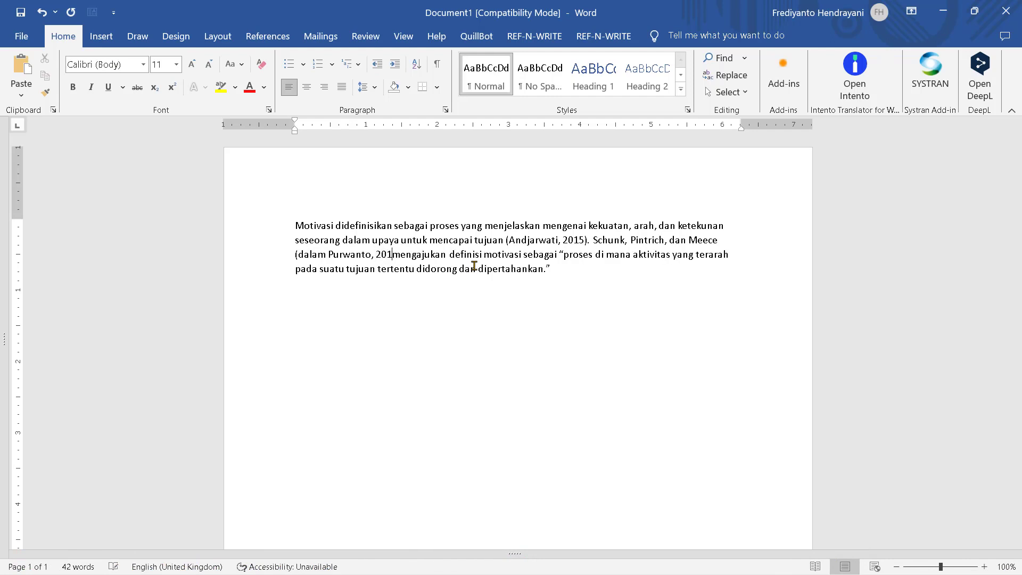
{"action": "type", "text": ")"}
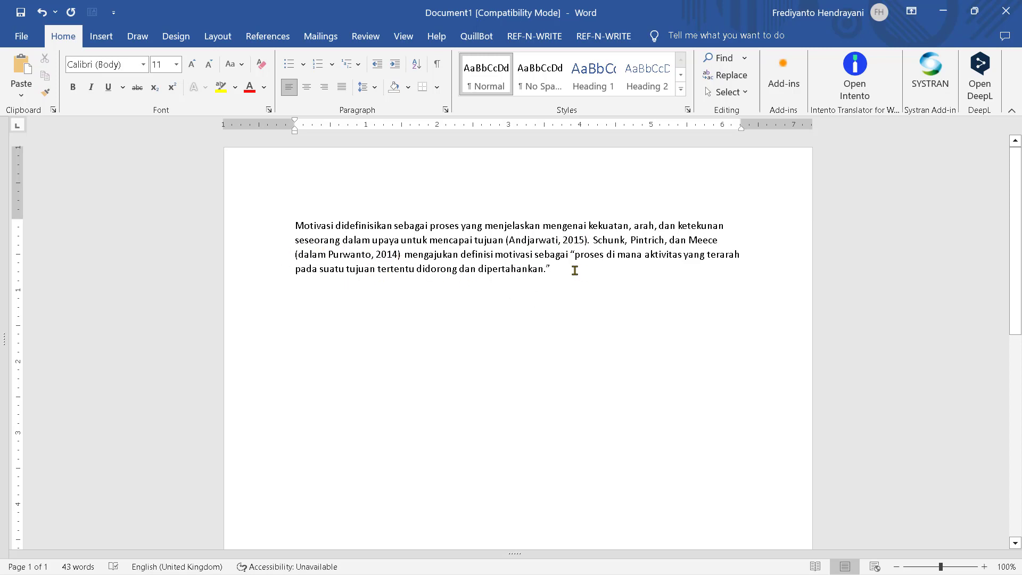
- Add blank lines below the quoted definitions until the insertion point reaches the start of a second page
{"action": "key", "text": "Return"}
{"action": "key", "text": "Return"}
{"action": "key", "text": "Return"}
{"action": "key", "text": "Return"}
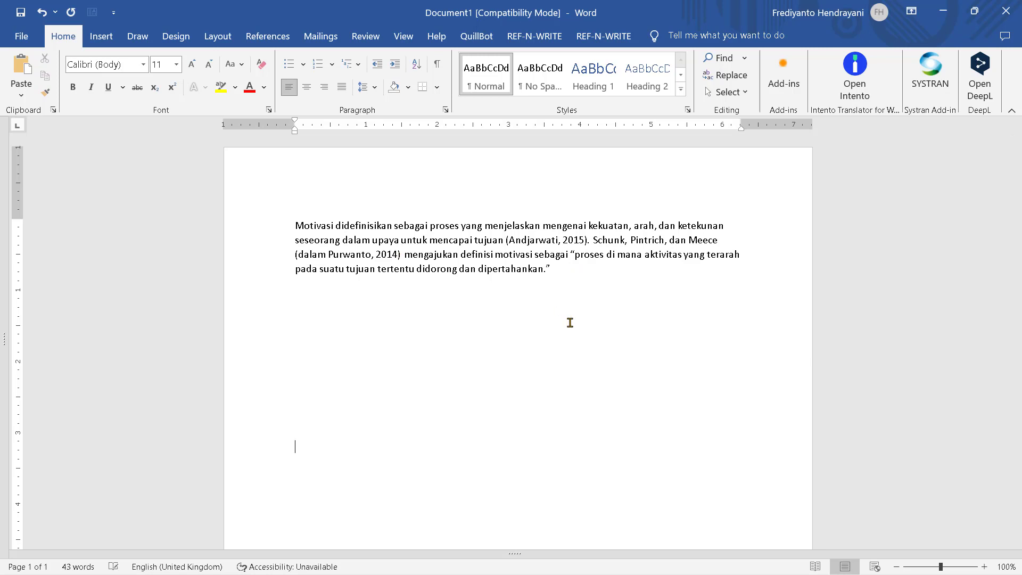
{"action": "key", "text": "Return"}
{"action": "key", "text": "Return"}
{"action": "key", "text": "Return"}
{"action": "key", "text": "Return"}
{"action": "key", "text": "Return"}
{"action": "key", "text": "Return"}
{"action": "key", "text": "Return"}
{"action": "key", "text": "Return"}
{"action": "key", "text": "Return"}
{"action": "key", "text": "Return"}
{"action": "key", "text": "Return"}
{"action": "key", "text": "Return"}
{"action": "key", "text": "Return"}
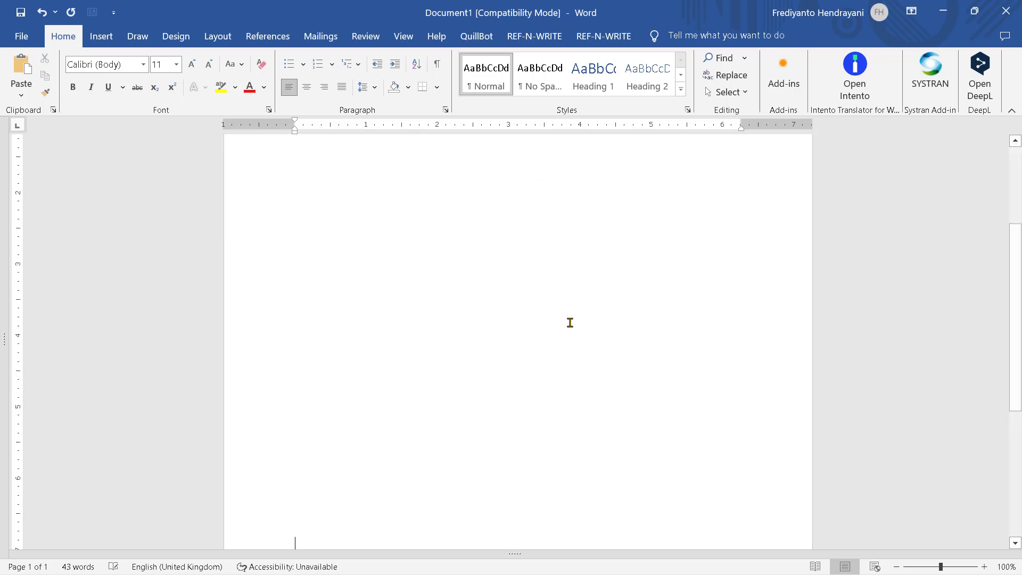
{"action": "key", "text": "Return"}
{"action": "key", "text": "Return"}
{"action": "key", "text": "Return"}
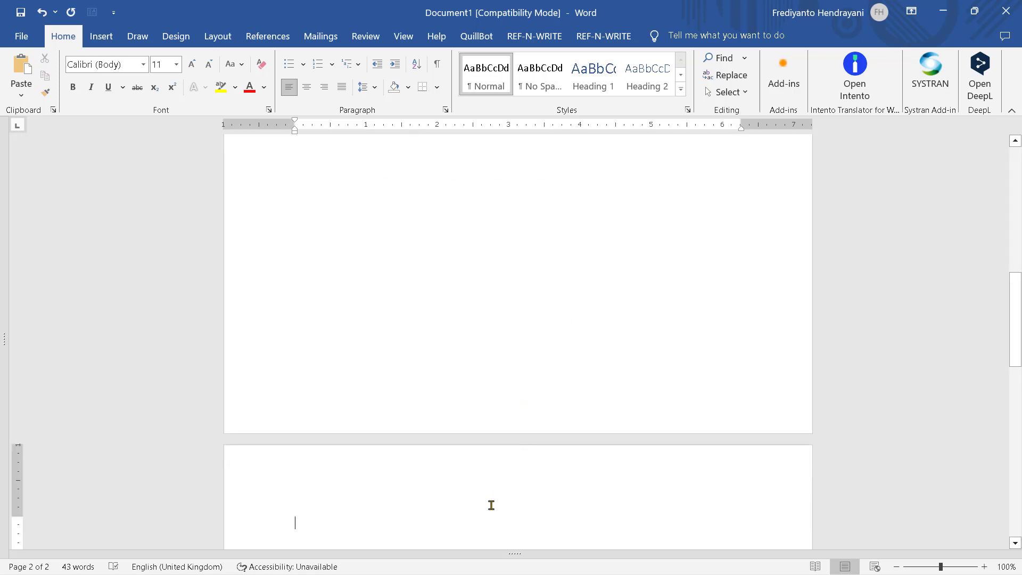
- Enter the centred heading "DAFTAR PUSTAKA" on the second page and start a justified line below it
{"action": "left_click", "coordinate": [311, 91]}
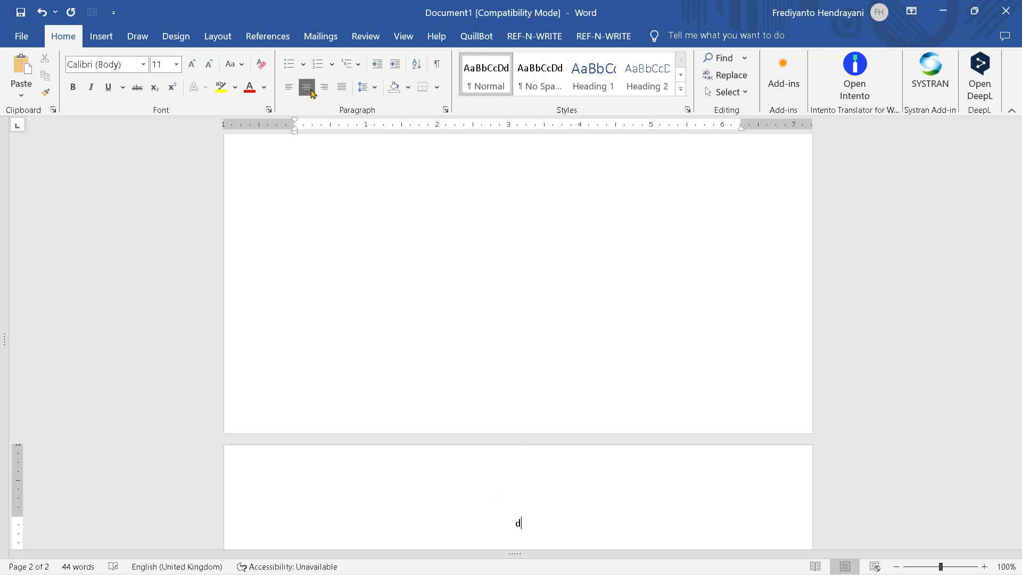
{"action": "type", "text": "DAF"}
{"action": "type", "text": "TAAR"}
{"action": "key", "text": "BackSpace"}
{"action": "key", "text": "BackSpace"}
{"action": "key", "text": "BackSpace"}
{"action": "key", "text": "BackSpace"}
{"action": "type", "text": "AR PUSTAKA"}
{"action": "key", "text": "Return"}
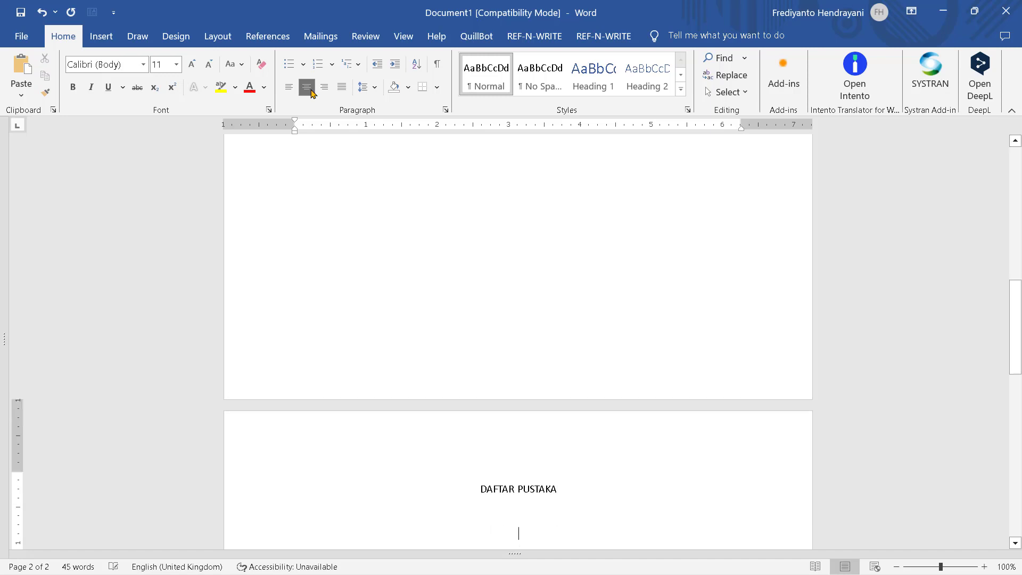
{"action": "key", "text": "ctrl+j"}
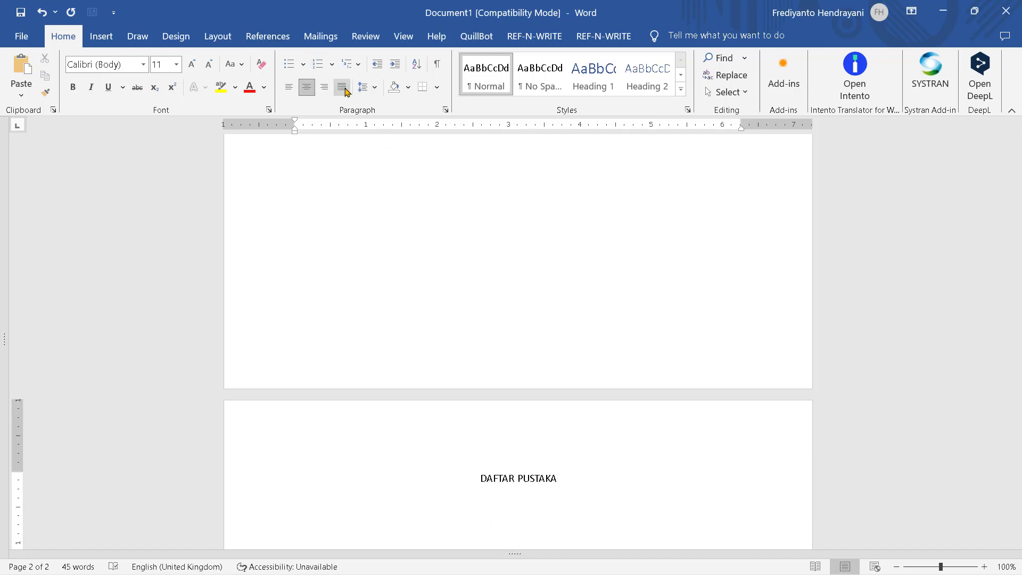
- Start the first bibliography entry under DAFTAR PUSTAKA with the surname of the first cited author and a comma
{"action": "scroll", "coordinate": [739, 257], "scroll_direction": "up", "scroll_amount": 2}
{"action": "scroll", "coordinate": [739, 257], "scroll_direction": "up", "scroll_amount": 15}
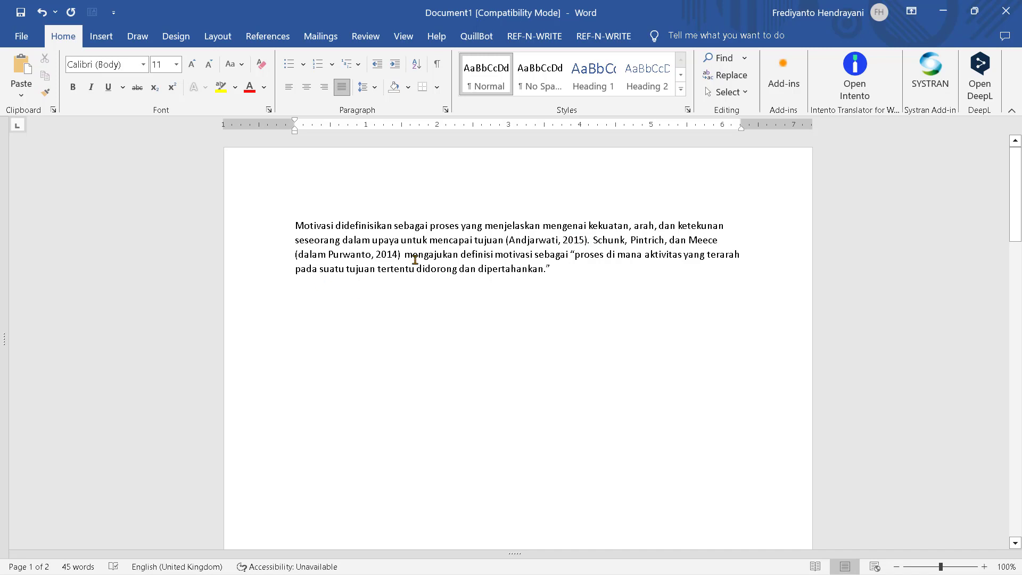
{"action": "scroll", "coordinate": [691, 416], "scroll_direction": "down", "scroll_amount": 5}
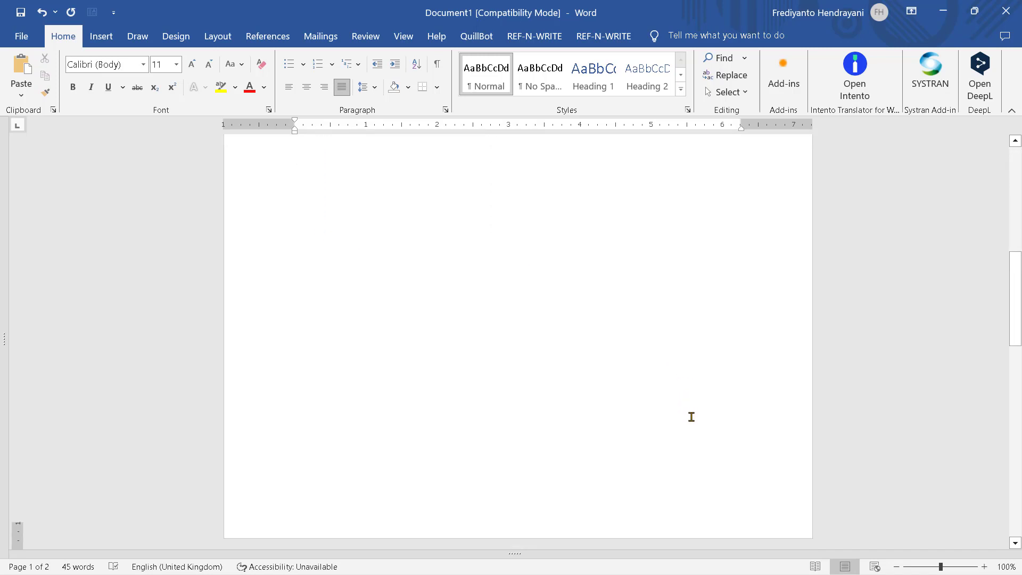
{"action": "scroll", "coordinate": [691, 417], "scroll_direction": "down", "scroll_amount": 4}
{"action": "scroll", "coordinate": [691, 416], "scroll_direction": "up", "scroll_amount": 5}
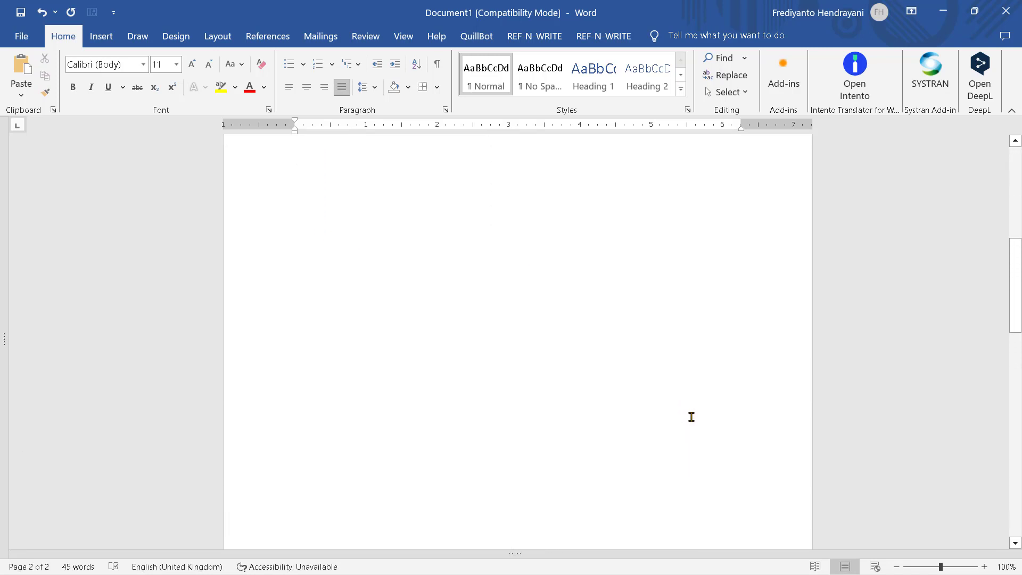
{"action": "scroll", "coordinate": [691, 416], "scroll_direction": "down", "scroll_amount": 3}
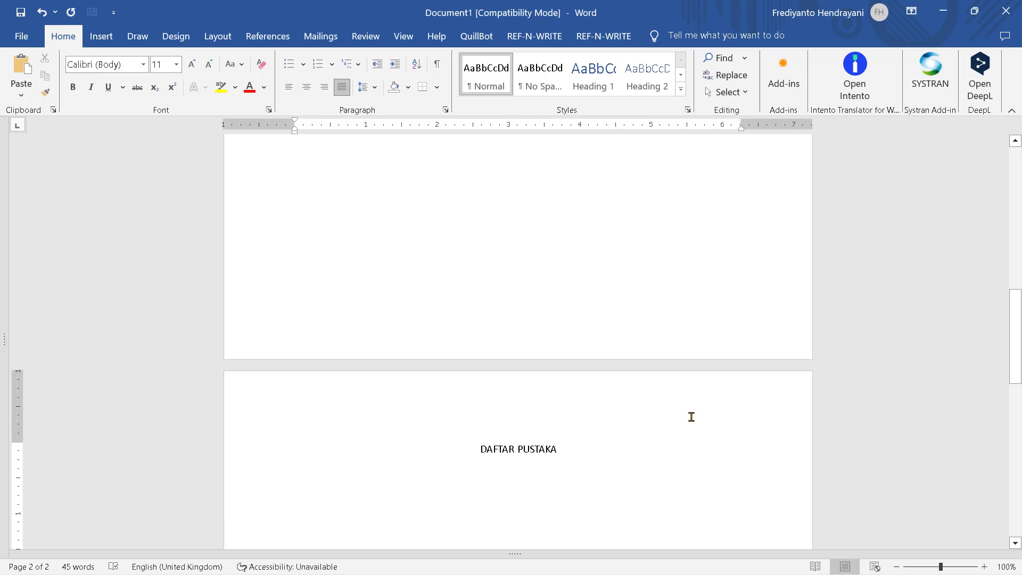
{"action": "type", "text": "arwati,"}
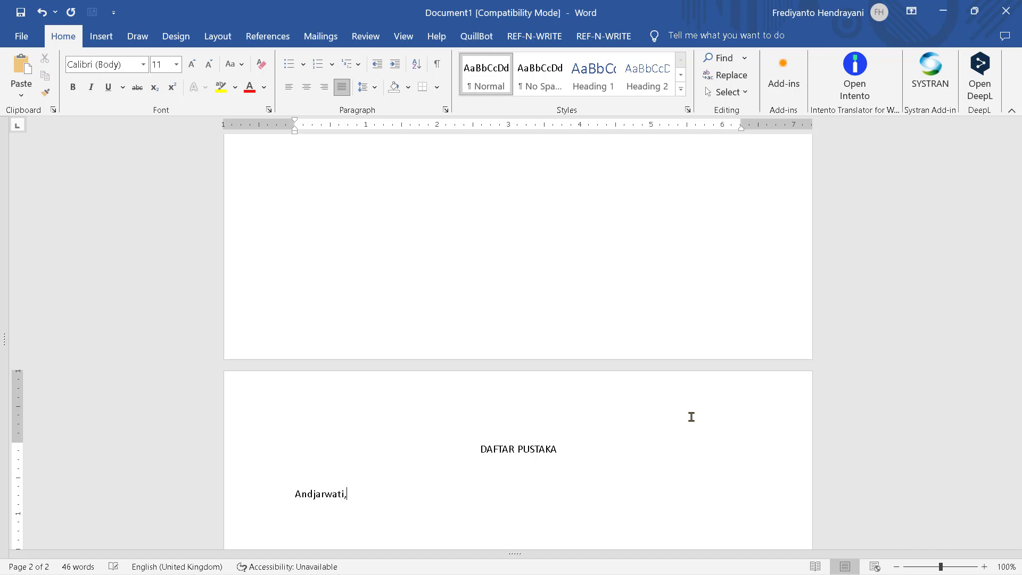
- Look up the author's first name in the DAFTAR ISI PDF and add it with a full stop after the surname in the Word bibliography entry
{"action": "scroll", "coordinate": [692, 417], "scroll_direction": "up", "scroll_amount": 2}
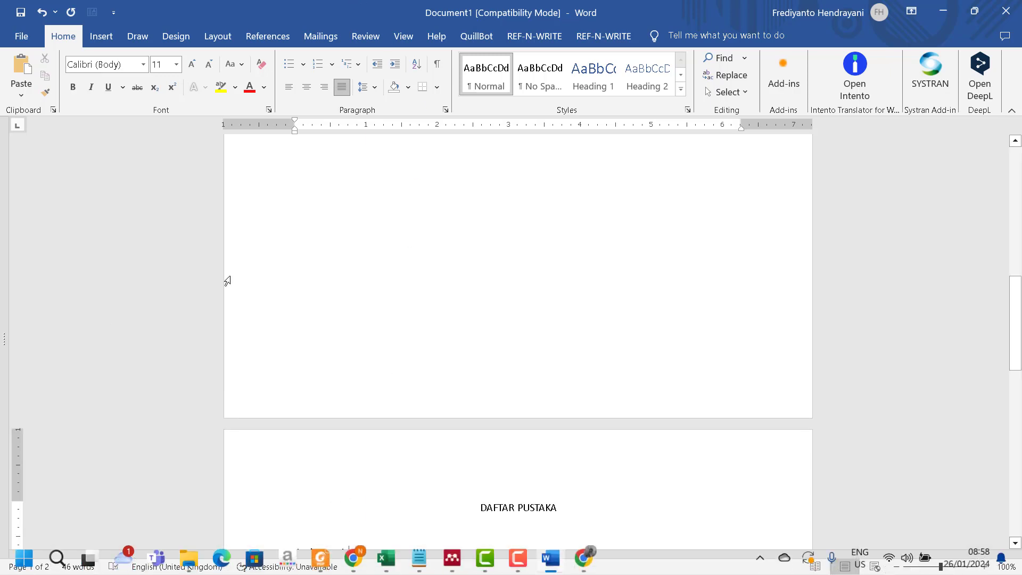
{"action": "left_click", "coordinate": [590, 561]}
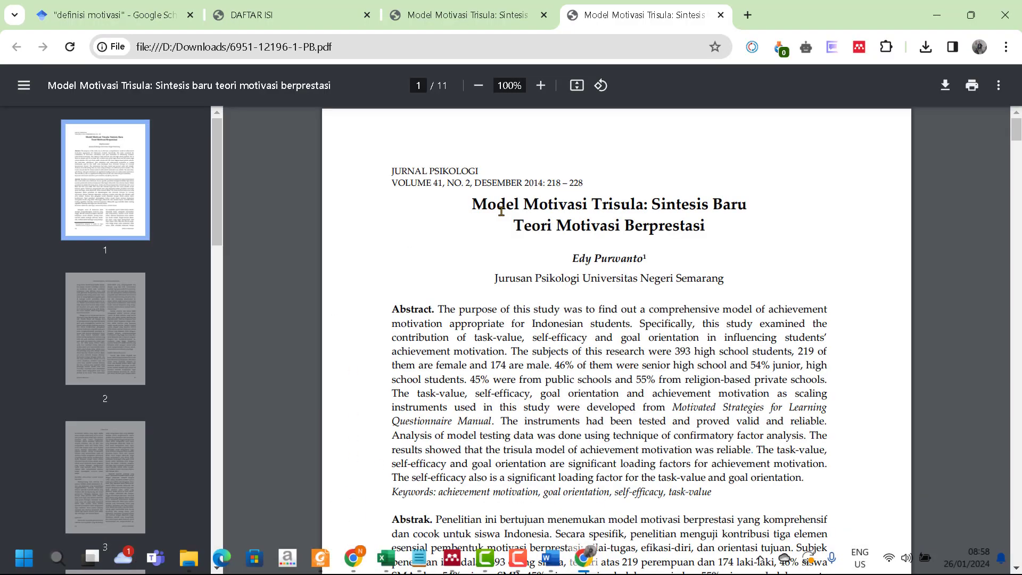
{"action": "left_click", "coordinate": [464, 16]}
{"action": "left_click", "coordinate": [307, 20]}
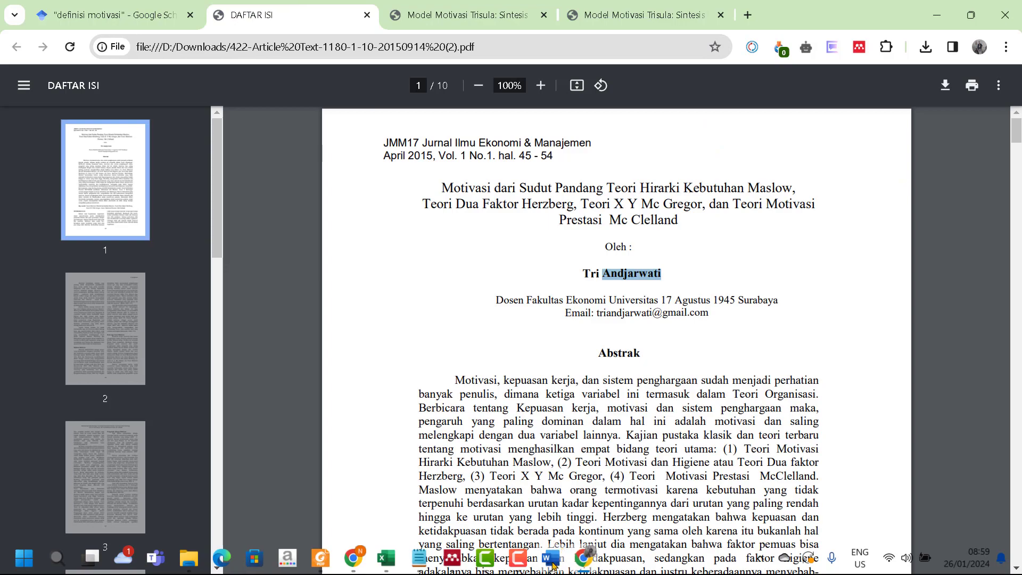
{"action": "mouse_move", "coordinate": [549, 570]}
{"action": "left_click", "coordinate": [484, 461]}
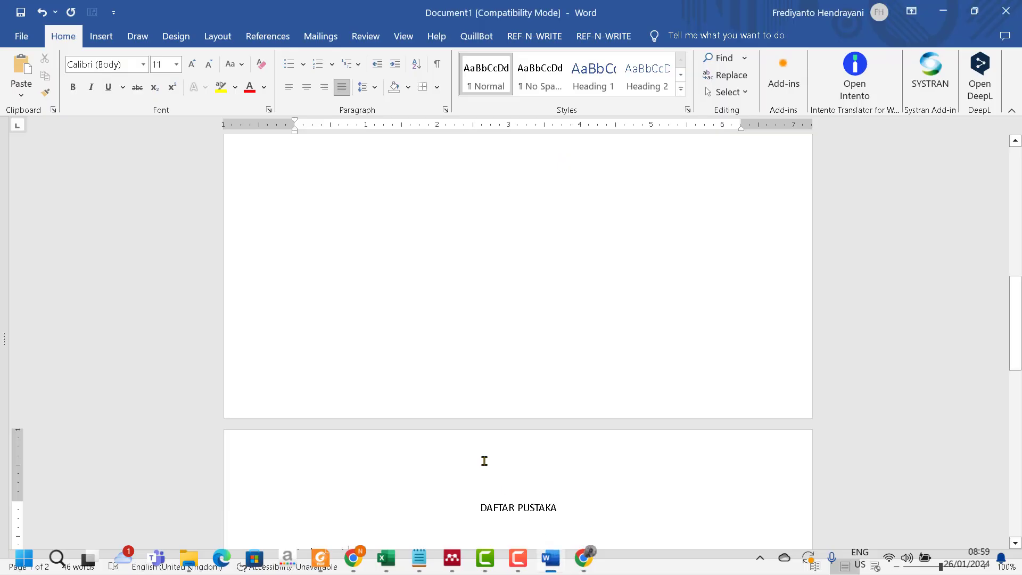
{"action": "scroll", "coordinate": [450, 456], "scroll_direction": "down", "scroll_amount": 2}
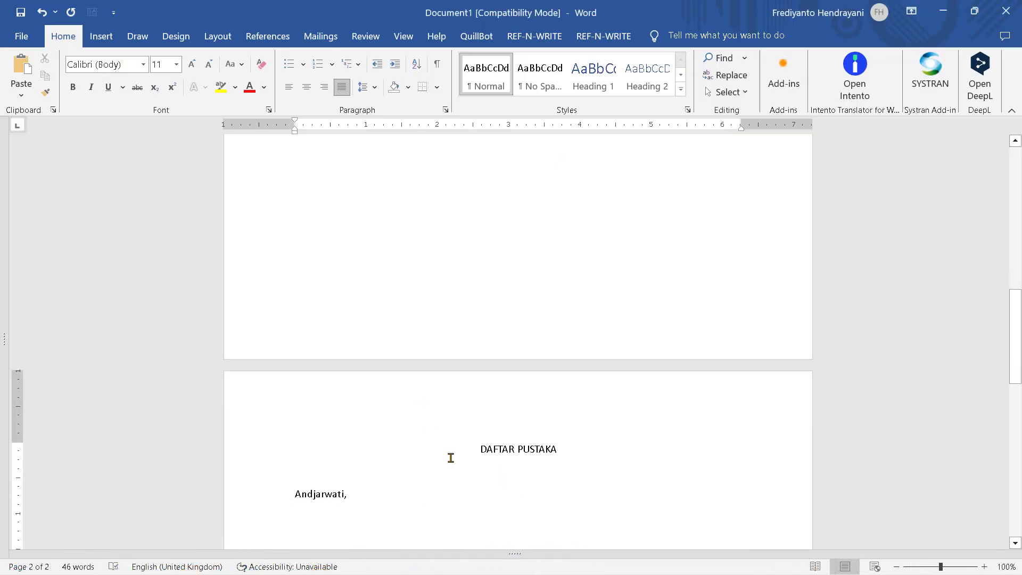
{"action": "type", "text": "Tri."}
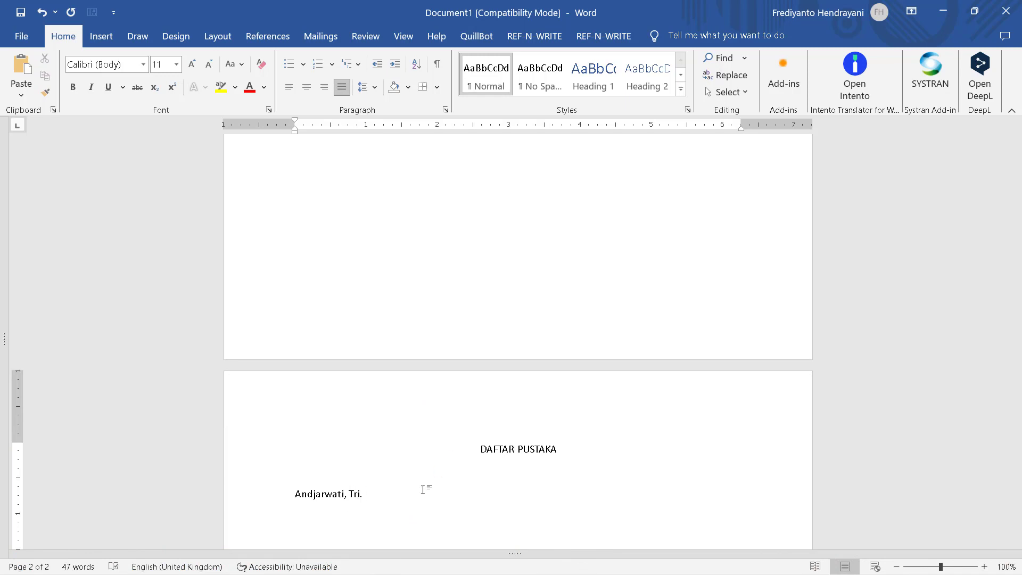
- Check the publication year in the DAFTAR ISI PDF and add "2015." after the author's name in the Word bibliography entry
{"action": "left_click", "coordinate": [585, 558]}
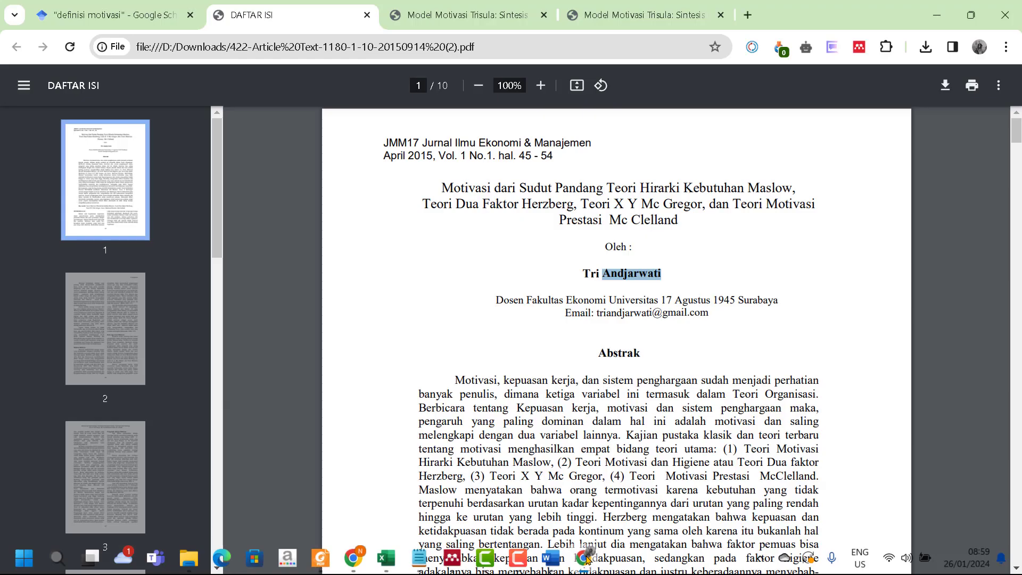
{"action": "left_click", "coordinate": [585, 558]}
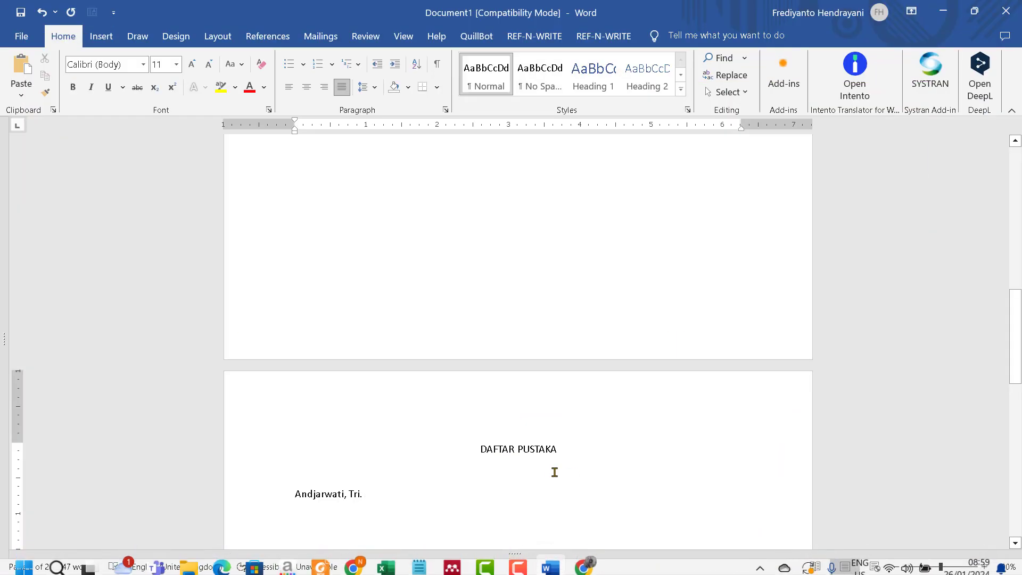
{"action": "type", "text": "15."}
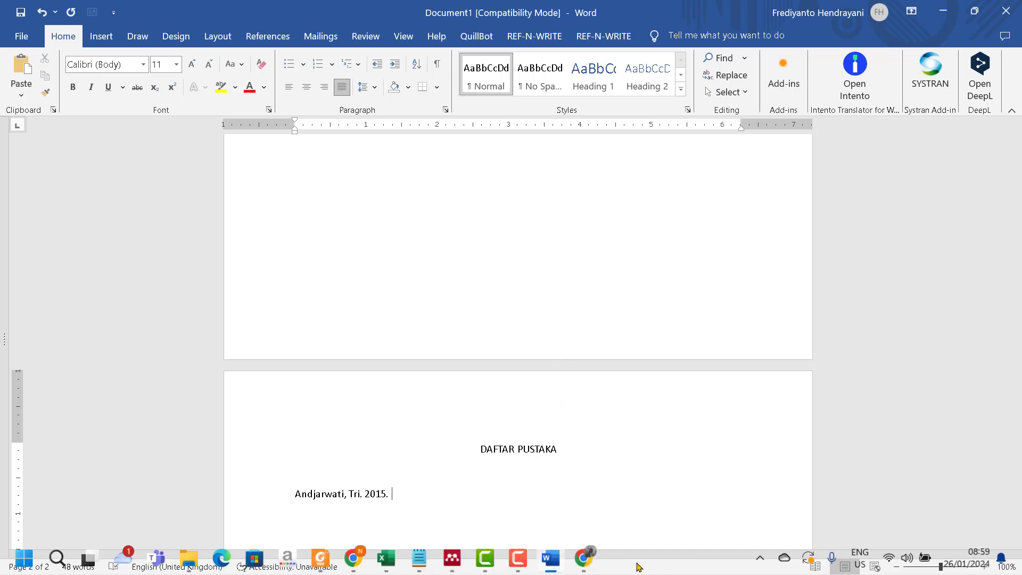
- Copy the article's full title from the first page of the DAFTAR ISI PDF and paste it after "2015." in the Word bibliography entry
{"action": "left_click", "coordinate": [584, 558]}
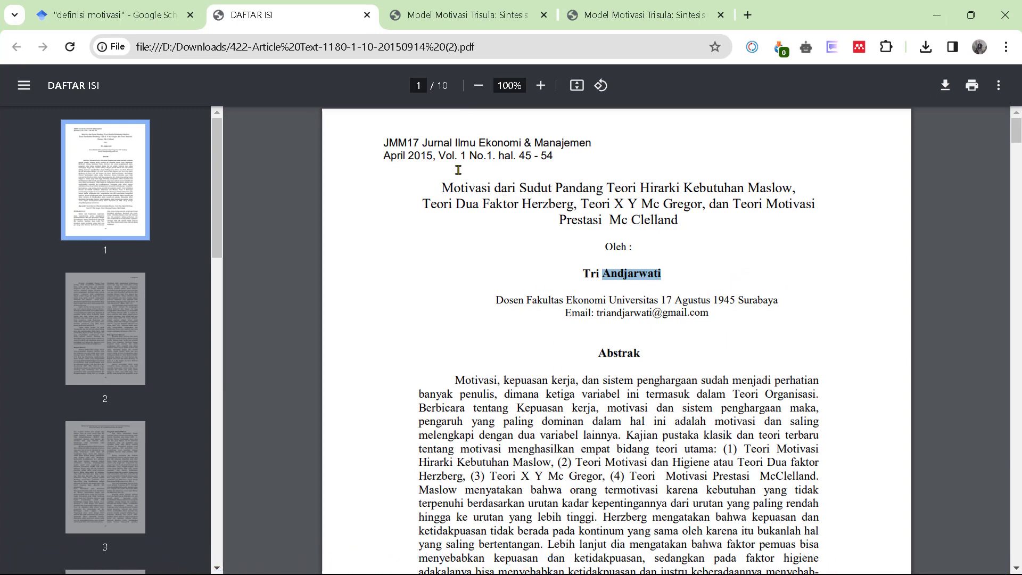
{"action": "left_click", "coordinate": [448, 188]}
{"action": "left_click_drag", "start_coordinate": [448, 188], "coordinate": [697, 224]}
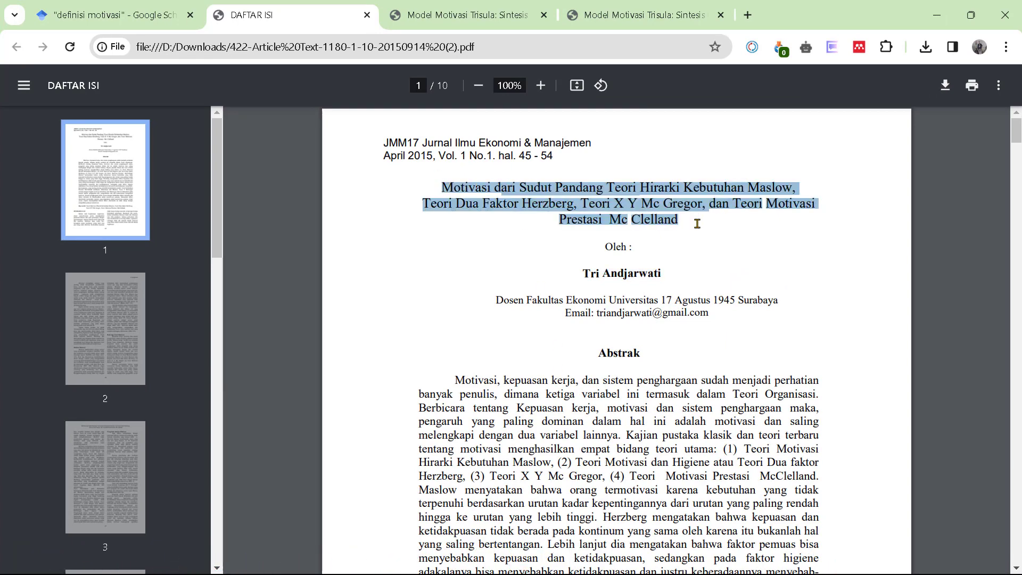
{"action": "right_click", "coordinate": [626, 202]}
{"action": "left_click", "coordinate": [666, 208]}
{"action": "left_click", "coordinate": [550, 561]}
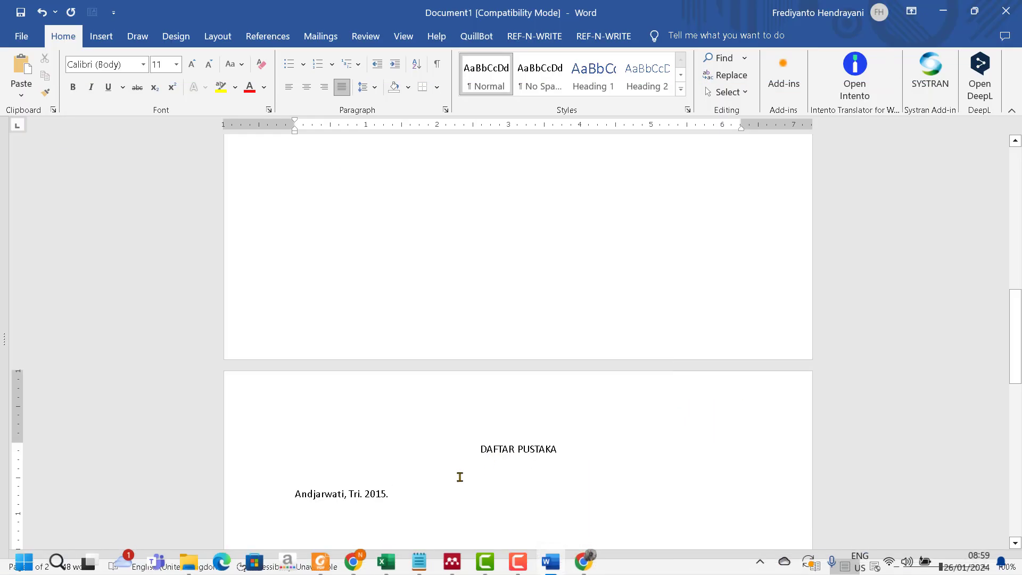
{"action": "right_click", "coordinate": [418, 498]}
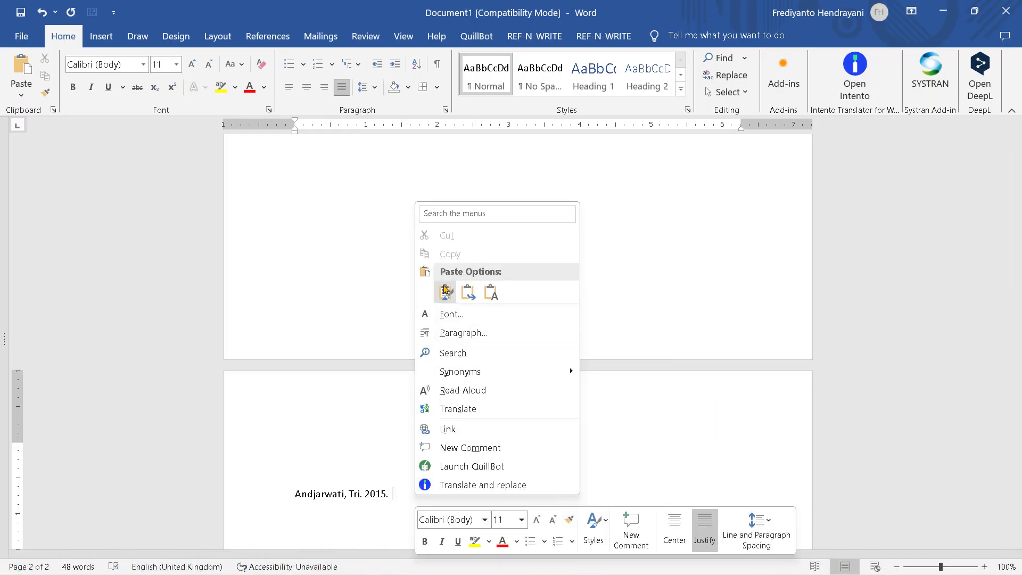
{"action": "left_click", "coordinate": [445, 290]}
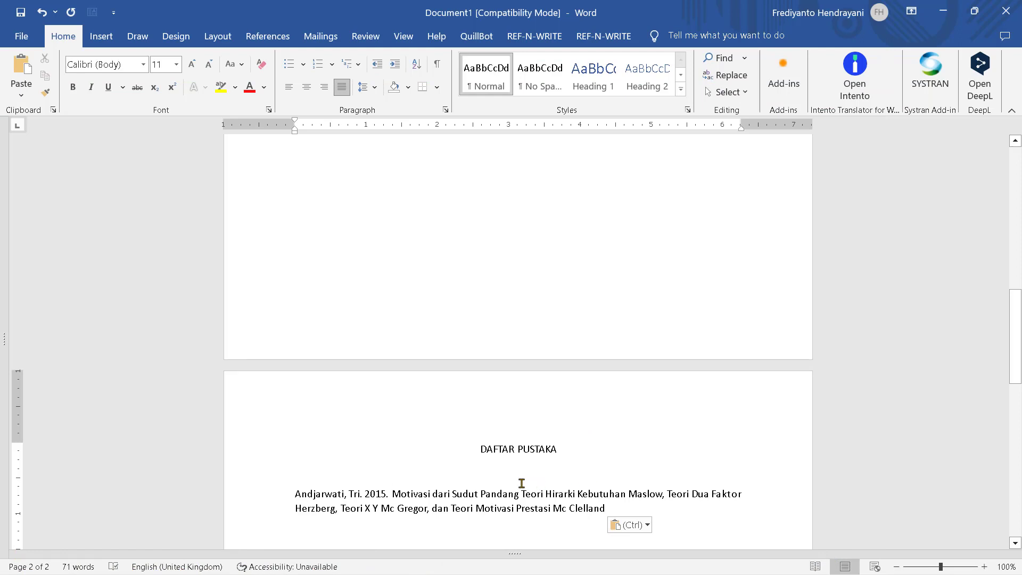
{"action": "left_click", "coordinate": [291, 508]}
{"action": "key", "text": "Tab"}
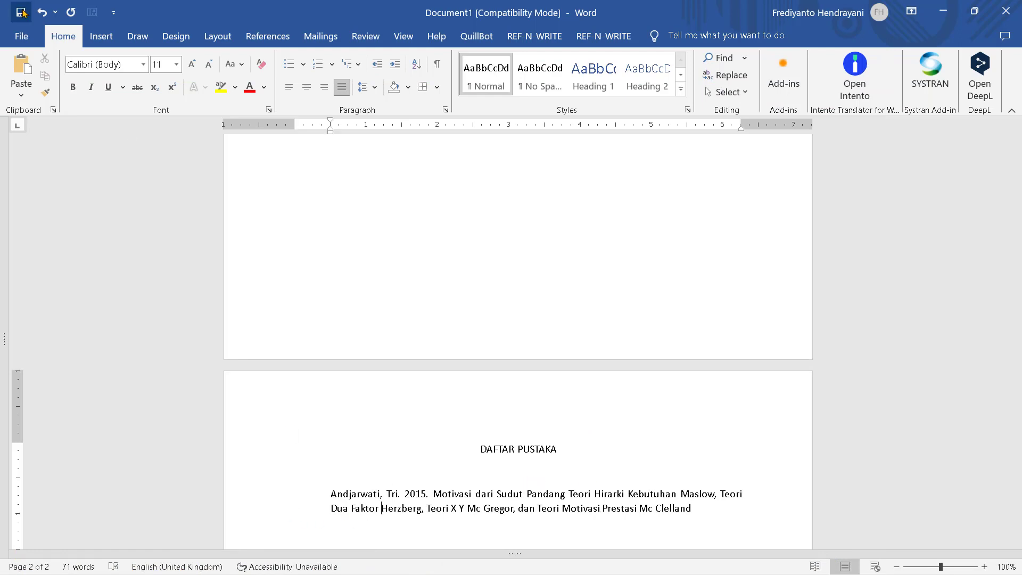
{"action": "left_click", "coordinate": [40, 12]}
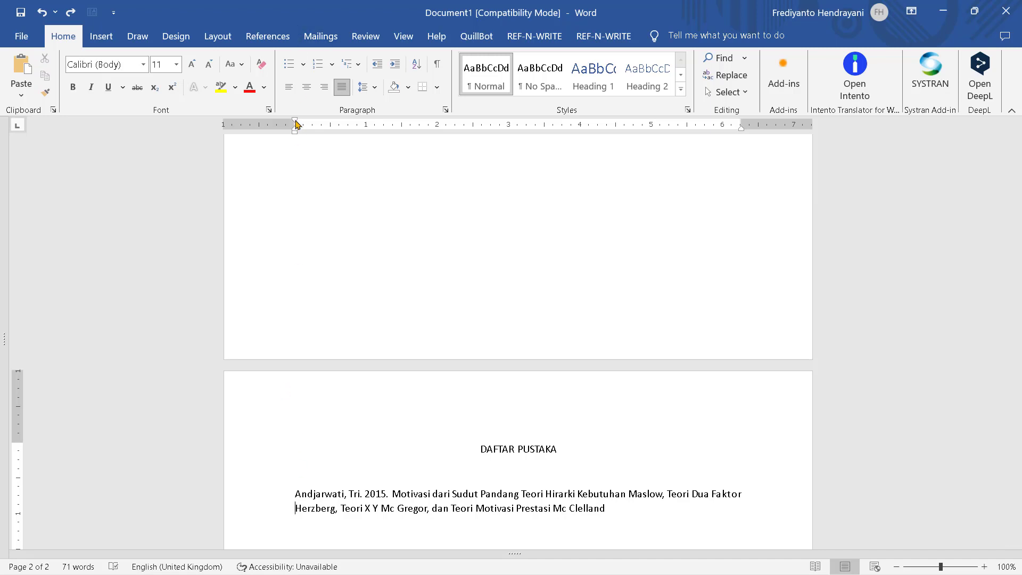
- Give the bibliography entry a hanging indent of about 0.4 inch and end the article title with a full stop
{"action": "mouse_move", "coordinate": [296, 124]}
{"action": "left_mouse_down"}
{"action": "mouse_move", "coordinate": [313, 124]}
{"action": "mouse_move", "coordinate": [297, 124]}
{"action": "left_mouse_up"}
{"action": "left_click_drag", "start_coordinate": [294, 130], "coordinate": [322, 130]}
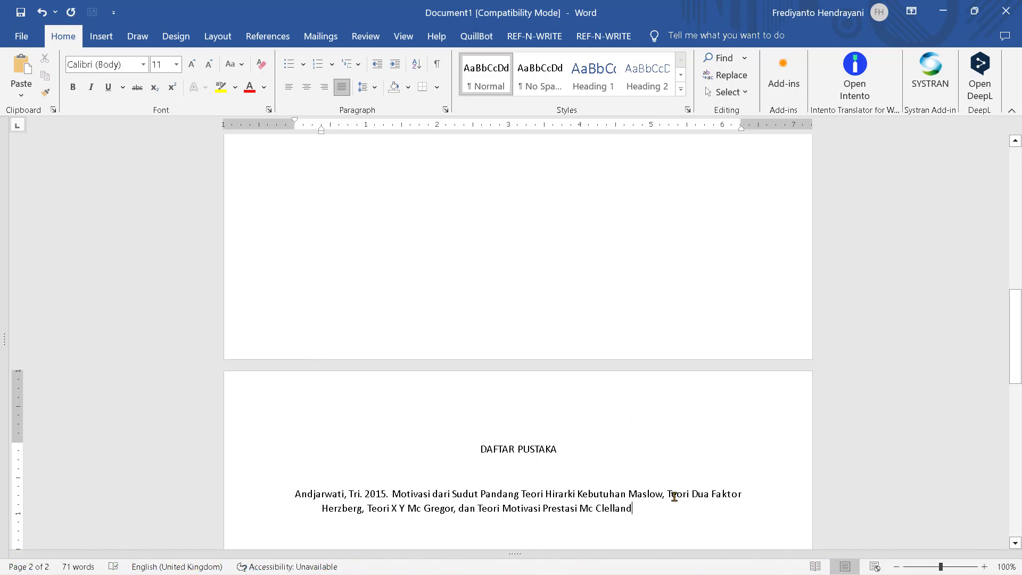
{"action": "type", "text": "."}
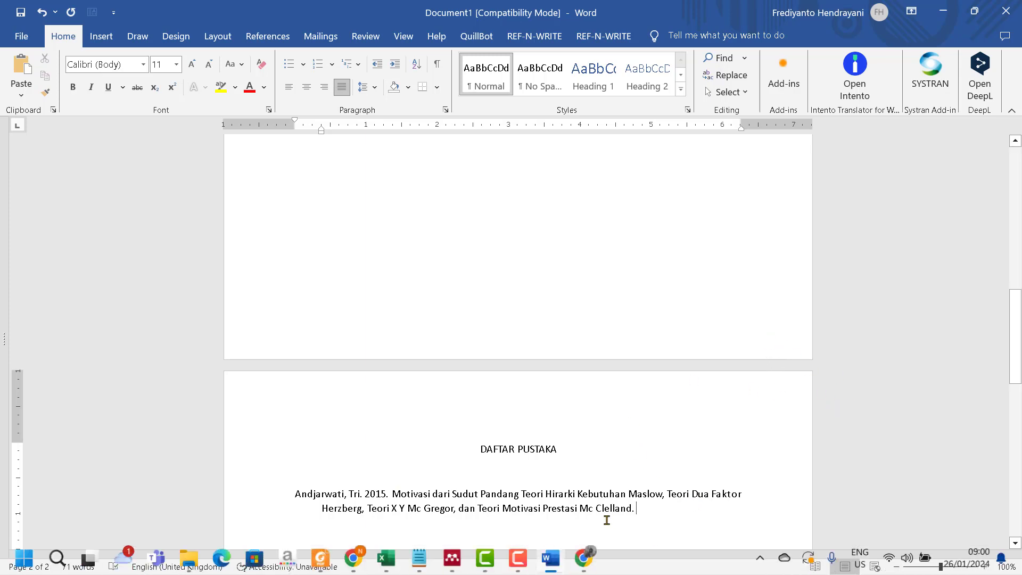
- Switch to the DAFTAR ISI PDF in Chrome and examine how the entries in its DAFTAR PUSTAKA section are formatted
{"action": "left_click", "coordinate": [585, 572]}
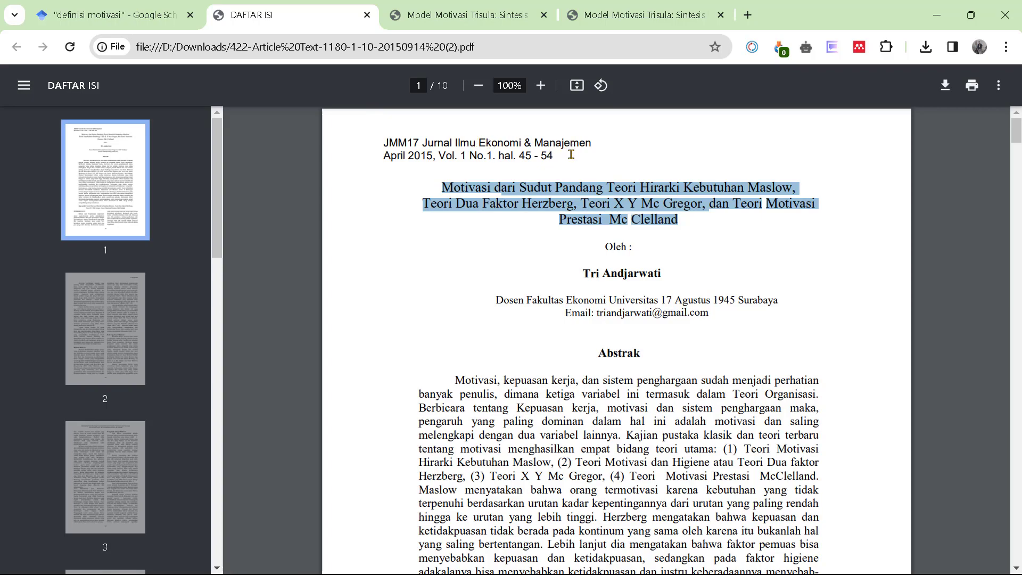
{"action": "scroll", "coordinate": [570, 154], "scroll_direction": "down", "scroll_amount": 20}
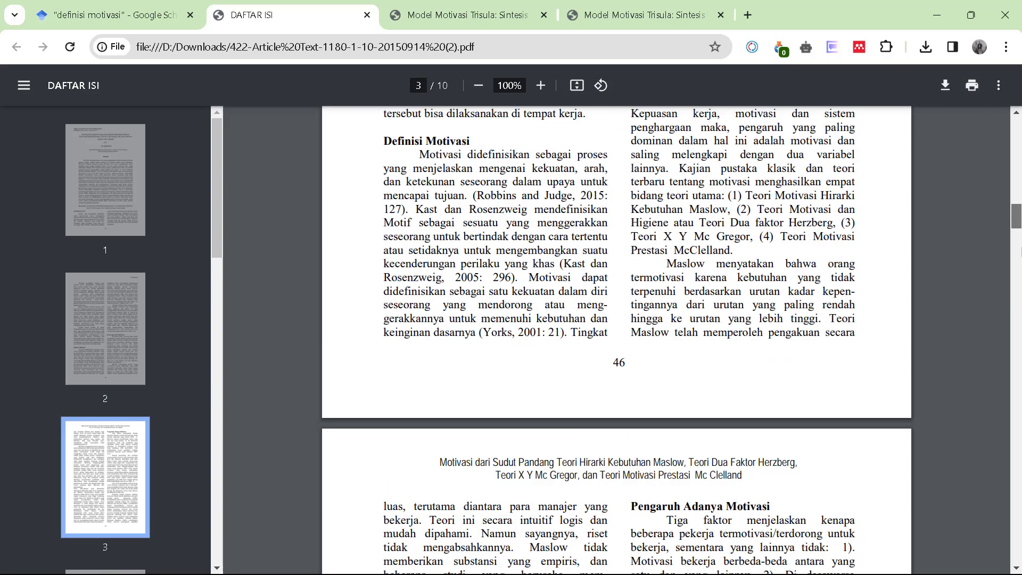
{"action": "scroll", "coordinate": [618, 340], "scroll_direction": "down", "scroll_amount": 20}
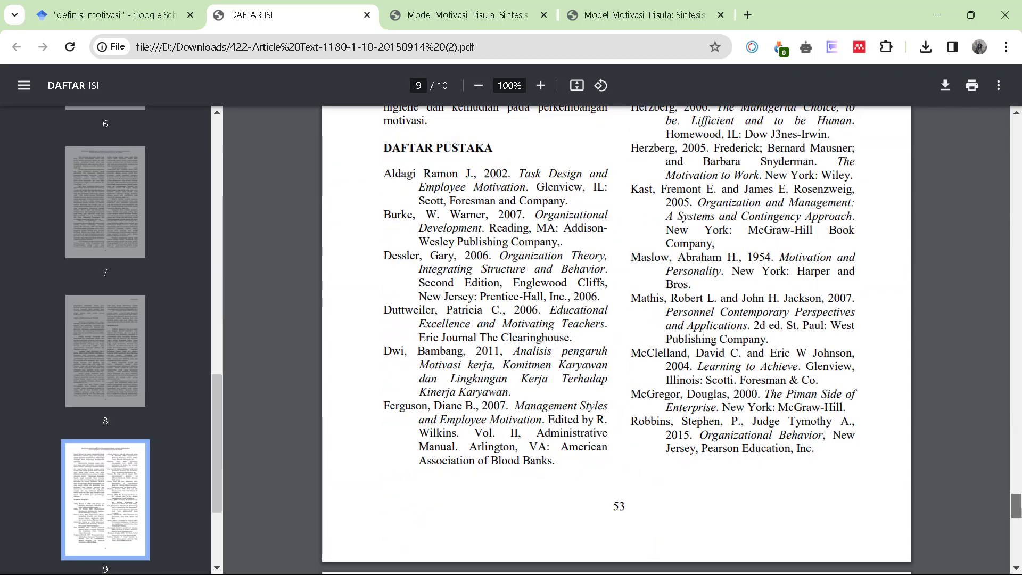
{"action": "scroll", "coordinate": [1019, 516], "scroll_direction": "up", "scroll_amount": 5}
{"action": "scroll", "coordinate": [1019, 517], "scroll_direction": "down", "scroll_amount": 7}
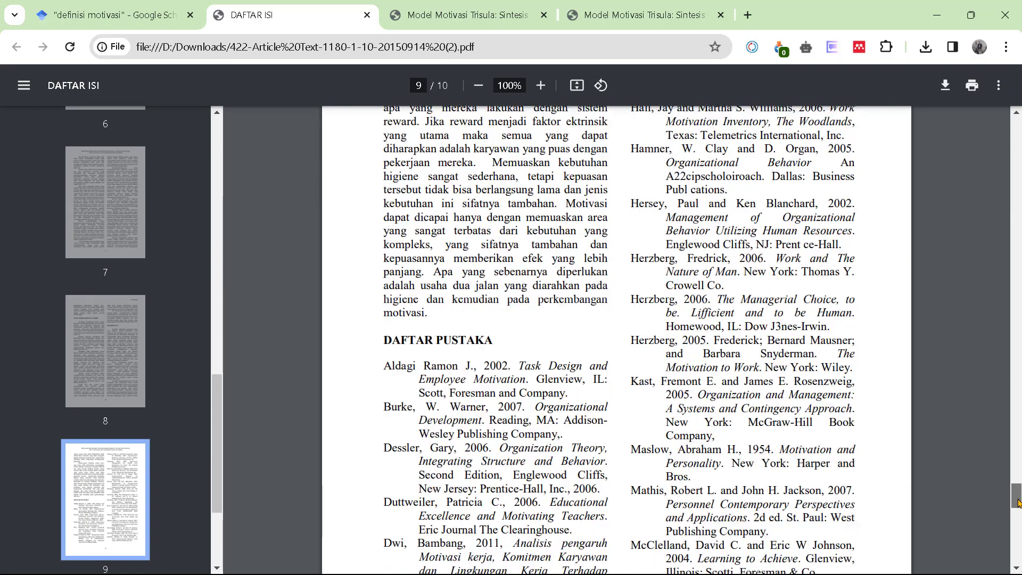
{"action": "mouse_move", "coordinate": [1019, 517]}
{"action": "left_mouse_down"}
{"action": "mouse_move", "coordinate": [1017, 500]}
{"action": "mouse_move", "coordinate": [1019, 512]}
{"action": "left_mouse_up"}
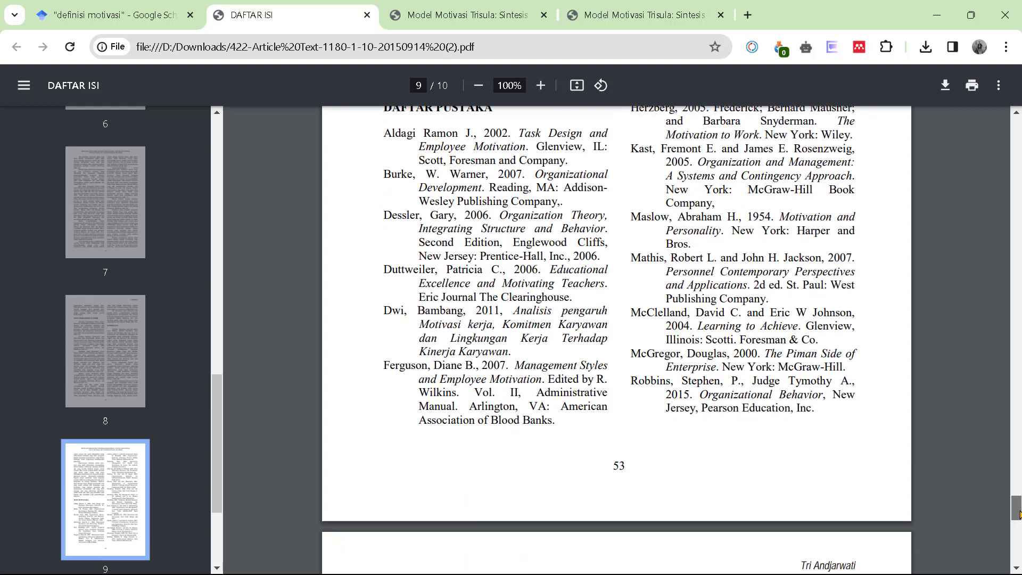
{"action": "scroll", "coordinate": [753, 282], "scroll_direction": "up", "scroll_amount": 5}
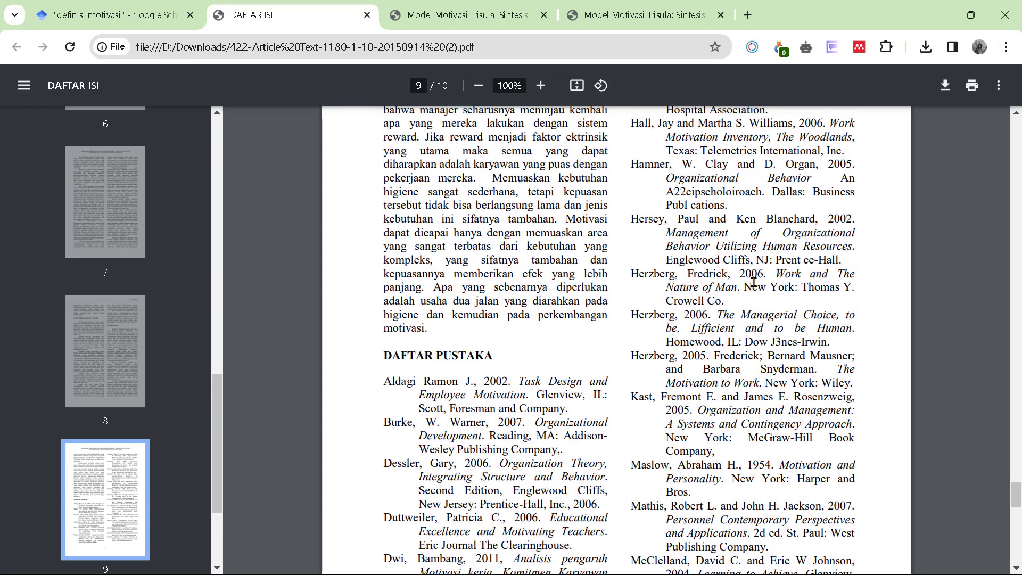
{"action": "scroll", "coordinate": [753, 282], "scroll_direction": "up", "scroll_amount": 3}
{"action": "scroll", "coordinate": [753, 282], "scroll_direction": "down", "scroll_amount": 7}
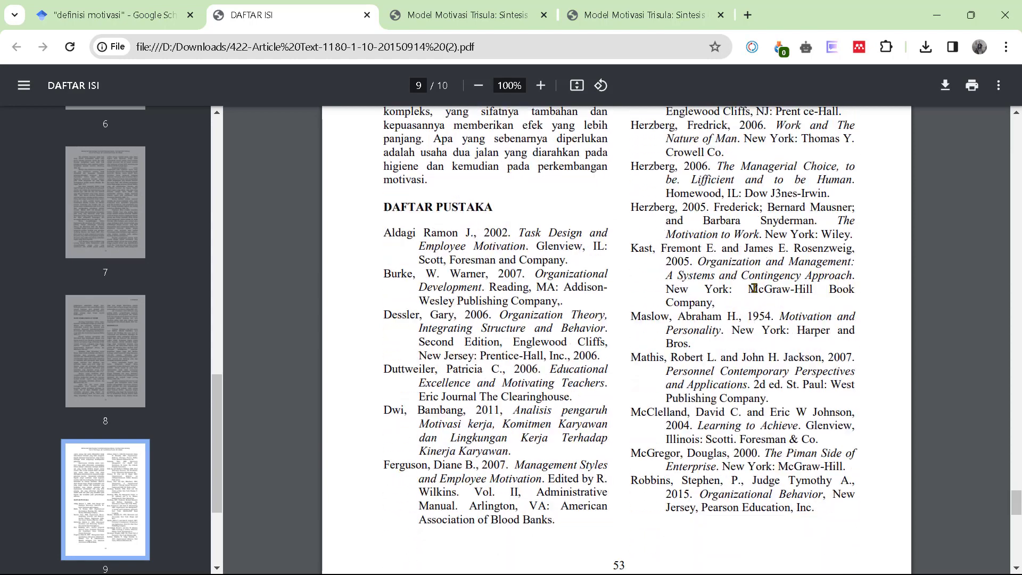
{"action": "scroll", "coordinate": [753, 287], "scroll_direction": "down", "scroll_amount": 1}
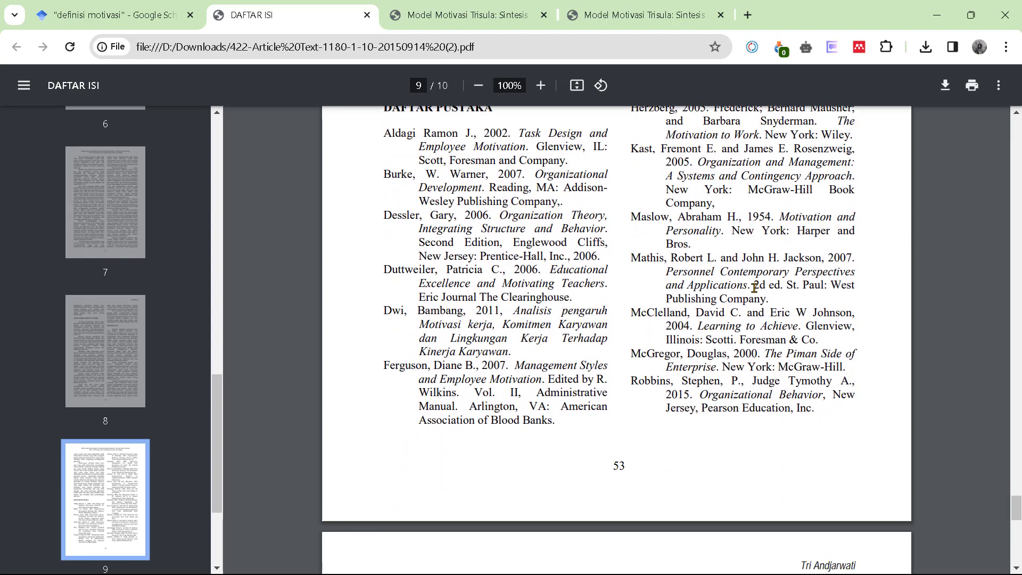
{"action": "scroll", "coordinate": [754, 287], "scroll_direction": "down", "scroll_amount": 5}
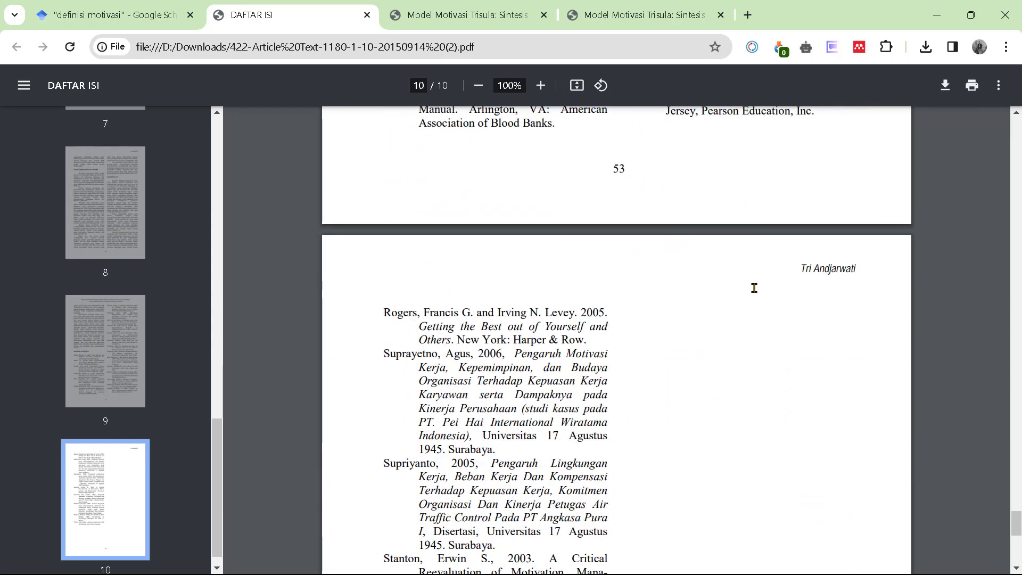
{"action": "scroll", "coordinate": [753, 287], "scroll_direction": "down", "scroll_amount": 5}
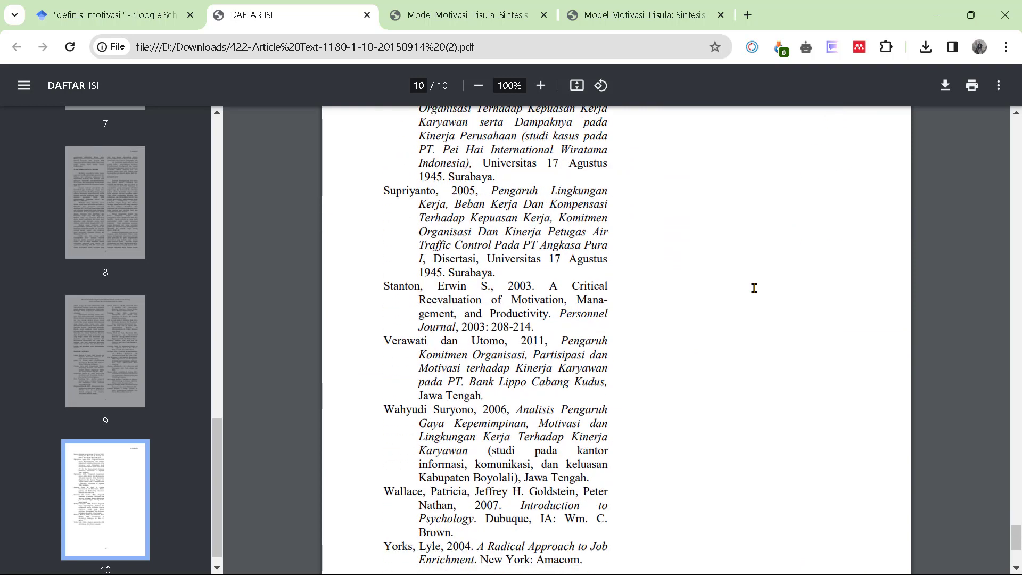
{"action": "scroll", "coordinate": [754, 288], "scroll_direction": "down", "scroll_amount": 2}
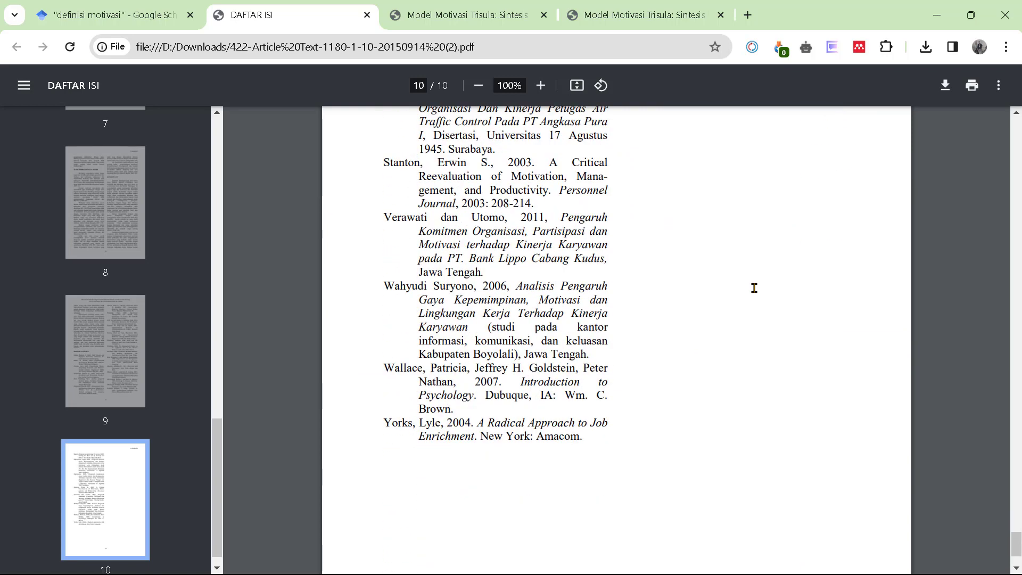
{"action": "scroll", "coordinate": [753, 287], "scroll_direction": "up", "scroll_amount": 11}
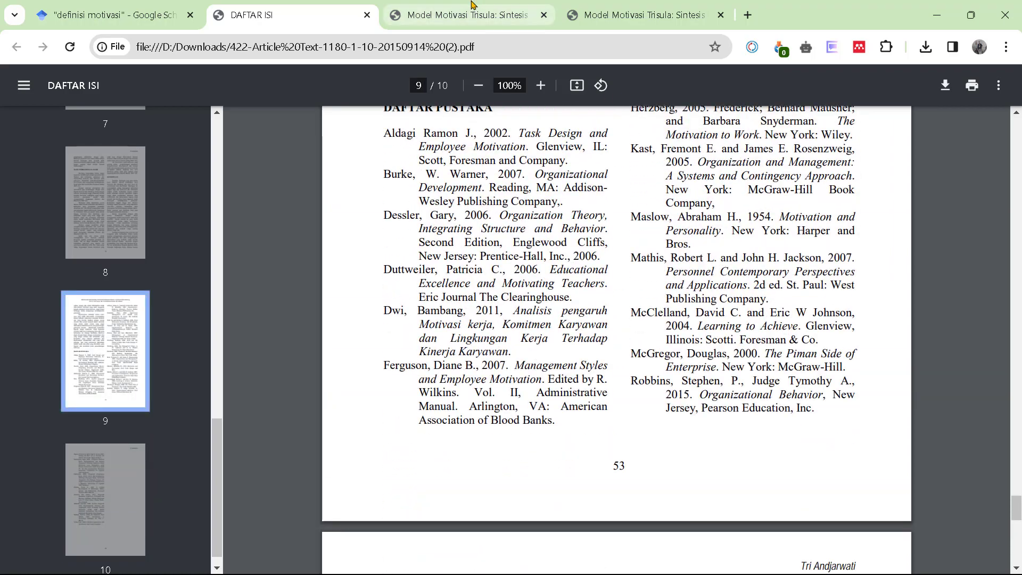
- Examine how journal entries are formatted in the reference list at the end of the Model Motivasi Trisula PDF
{"action": "left_click", "coordinate": [639, 15]}
{"action": "scroll", "coordinate": [692, 181], "scroll_direction": "down", "scroll_amount": 4}
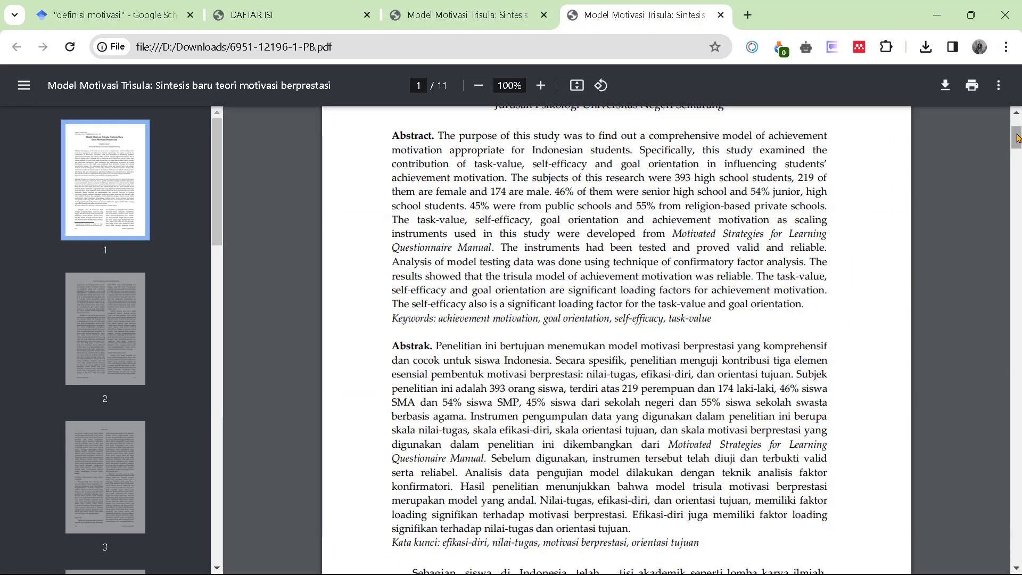
{"action": "left_click_drag", "start_coordinate": [1016, 138], "coordinate": [1017, 551]}
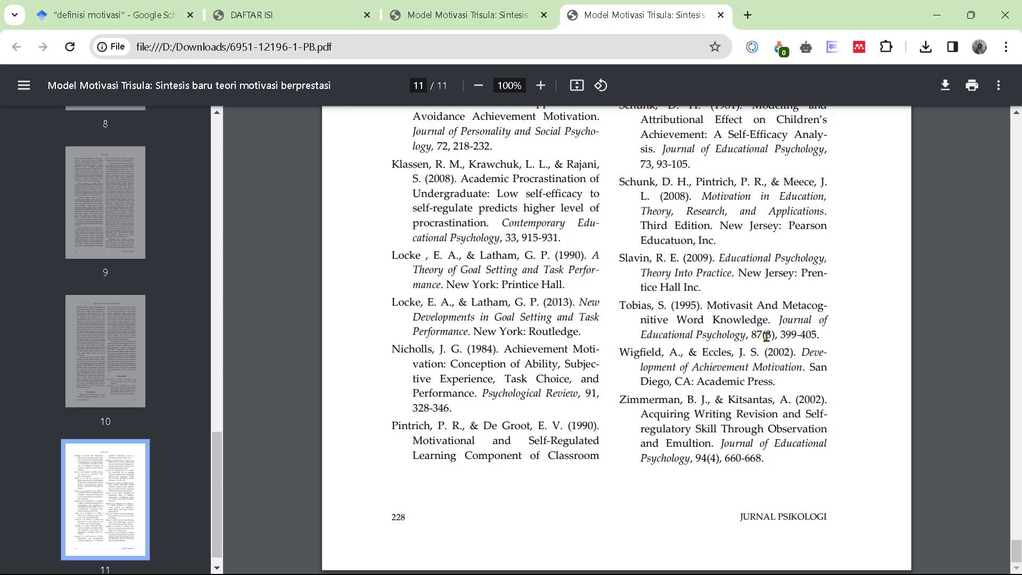
{"action": "left_click", "coordinate": [563, 562]}
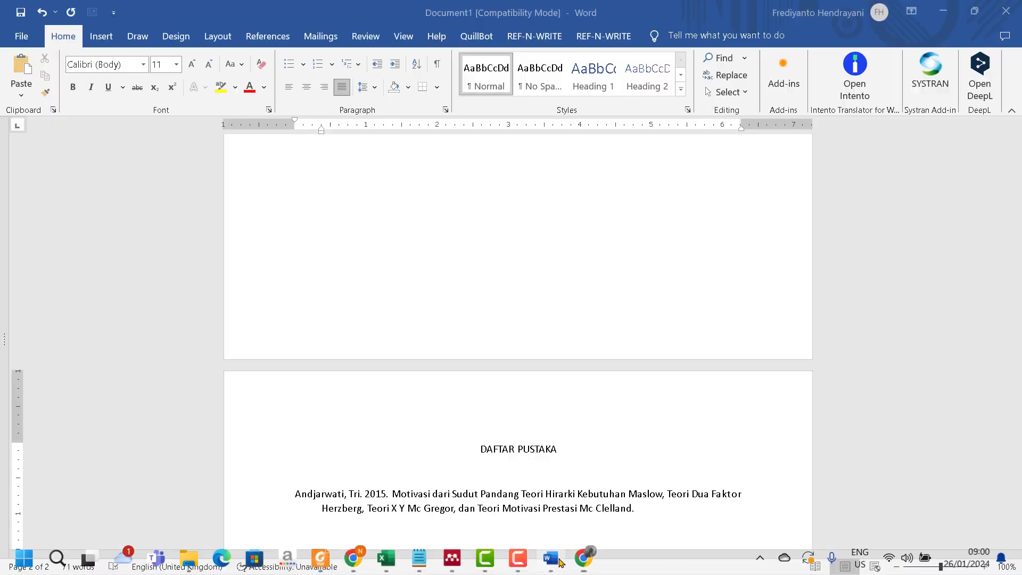
- Look up the journal name on the DAFTAR ISI PDF's first page and add "Jurnal ilmu Ekonomo dan Manajemene." after the article title in the Word entry
{"action": "left_click", "coordinate": [586, 564]}
{"action": "left_click", "coordinate": [302, 8]}
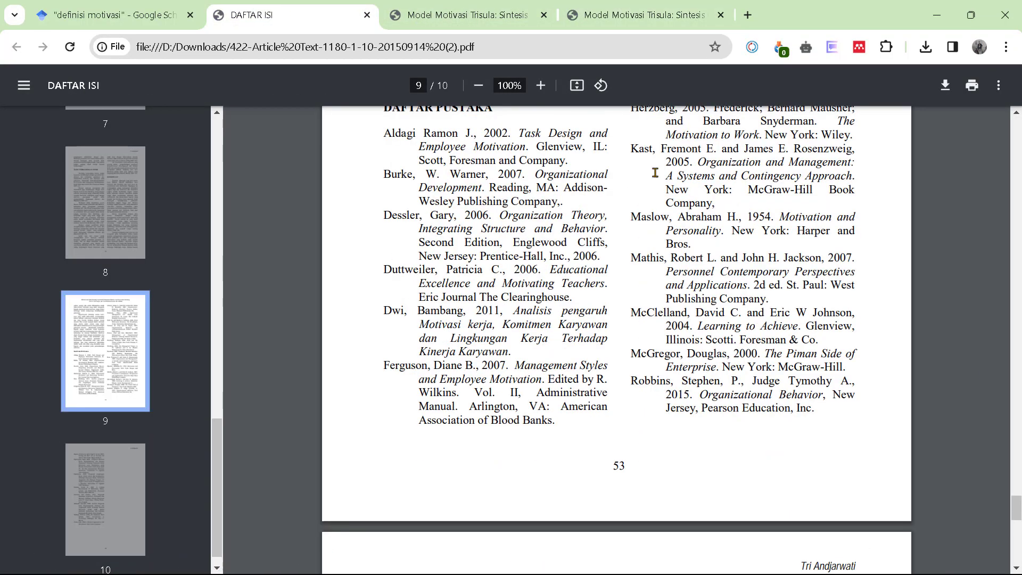
{"action": "scroll", "coordinate": [1019, 423], "scroll_direction": "up", "scroll_amount": 3}
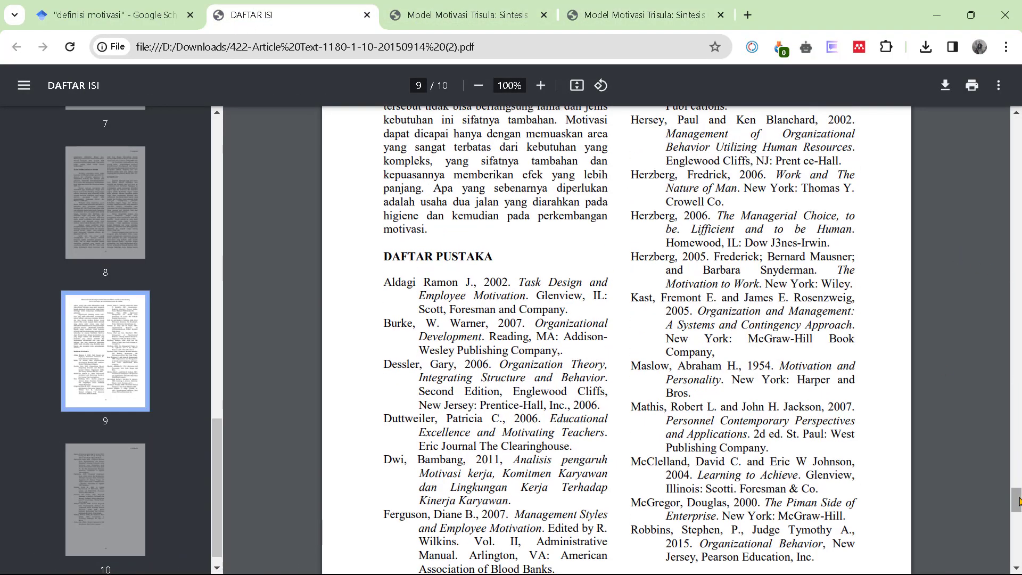
{"action": "left_click_drag", "start_coordinate": [1015, 496], "coordinate": [1007, 137]}
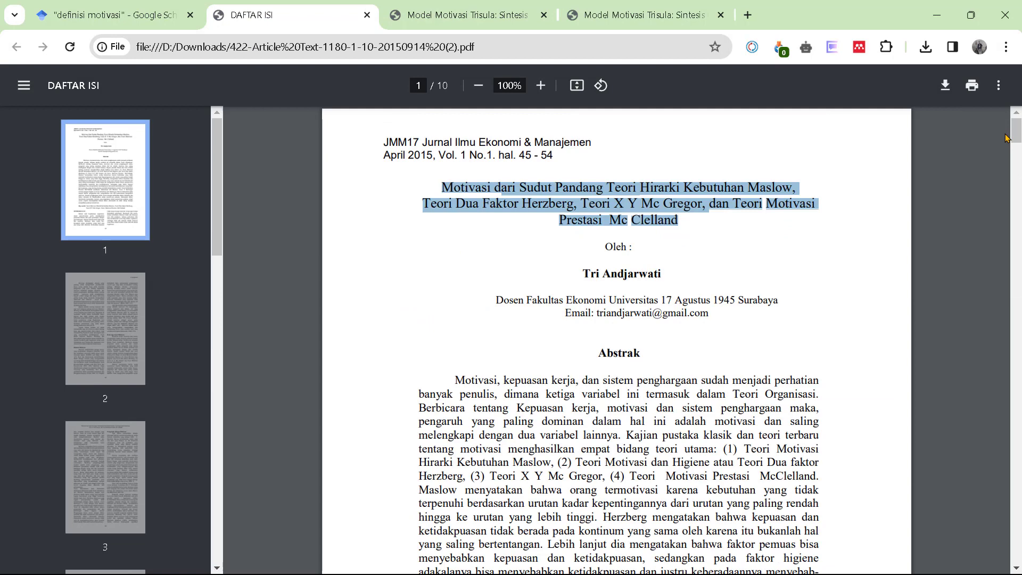
{"action": "left_click", "coordinate": [750, 237]}
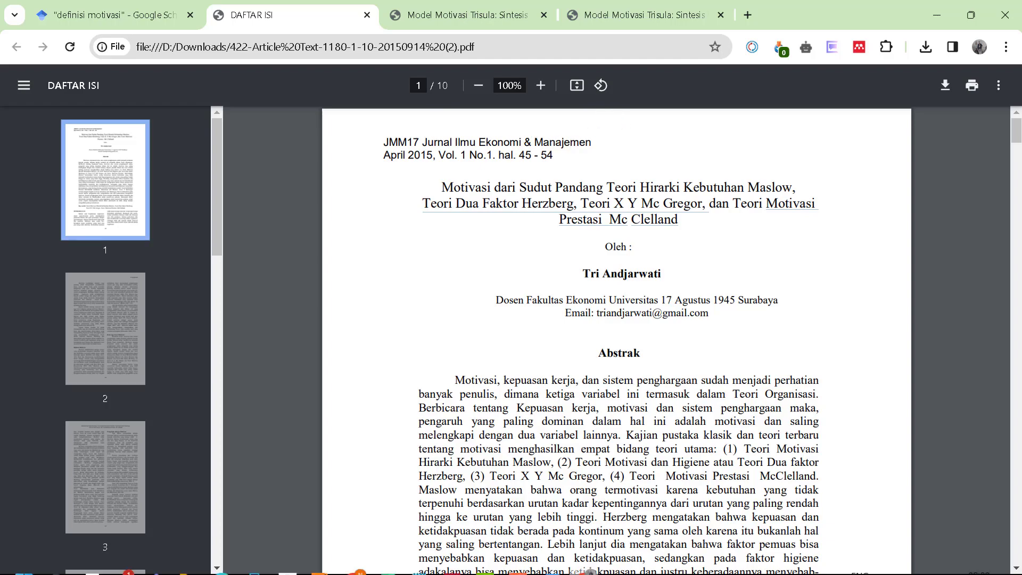
{"action": "left_click", "coordinate": [549, 559]}
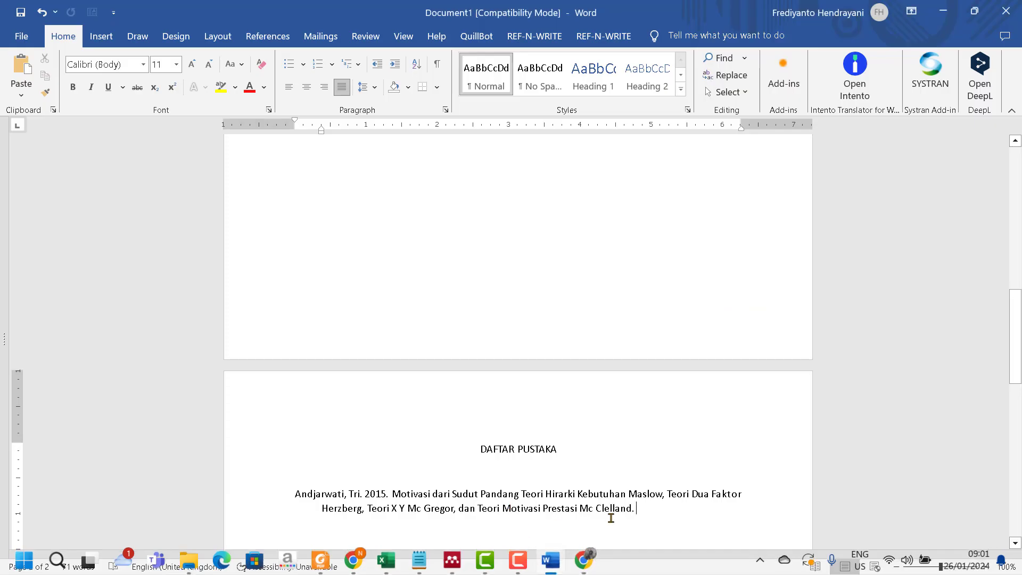
{"action": "type", "text": "urnal ilmu Ekon"}
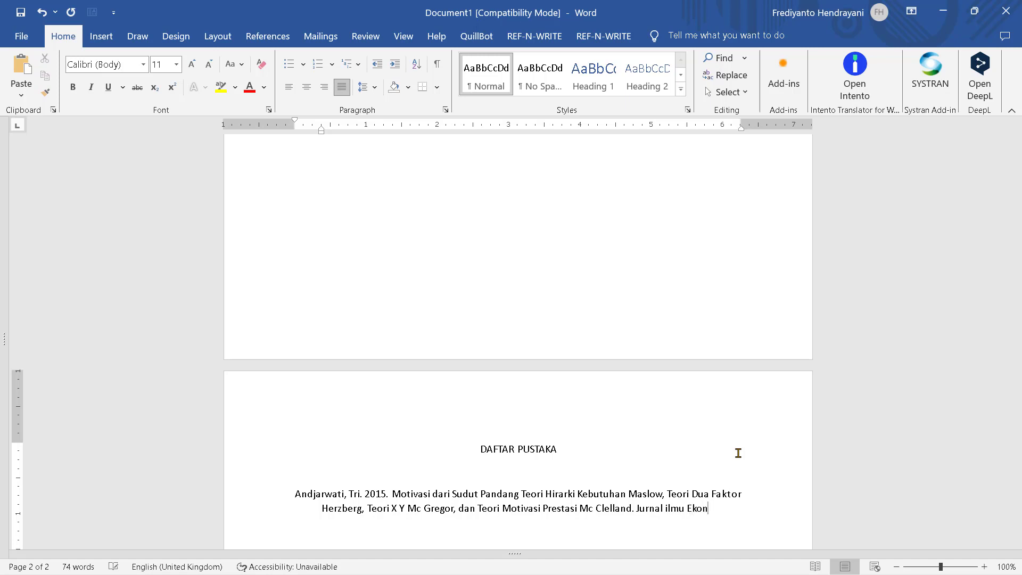
{"action": "type", "text": "dan"}
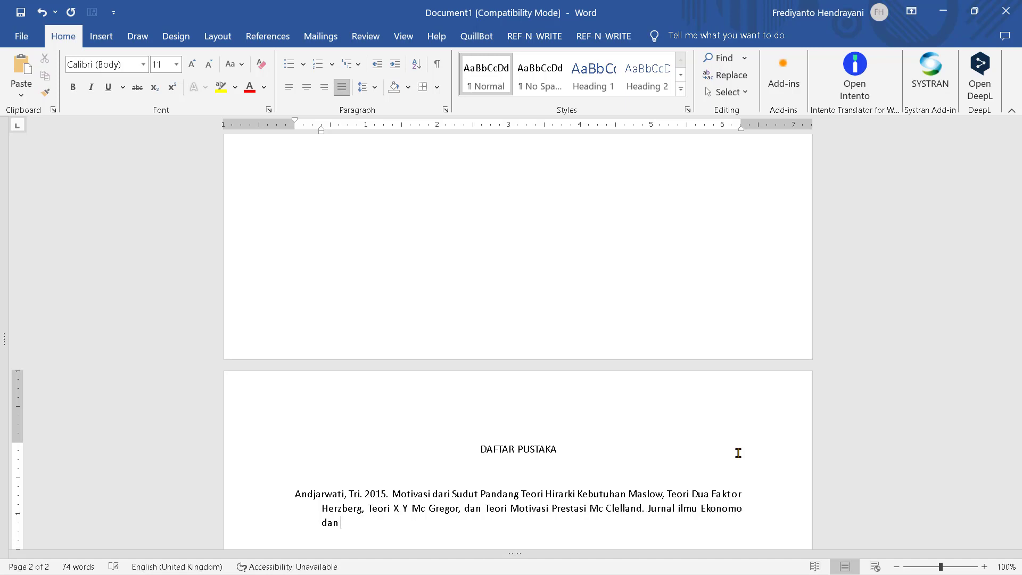
{"action": "type", "text": " Manajemene"}
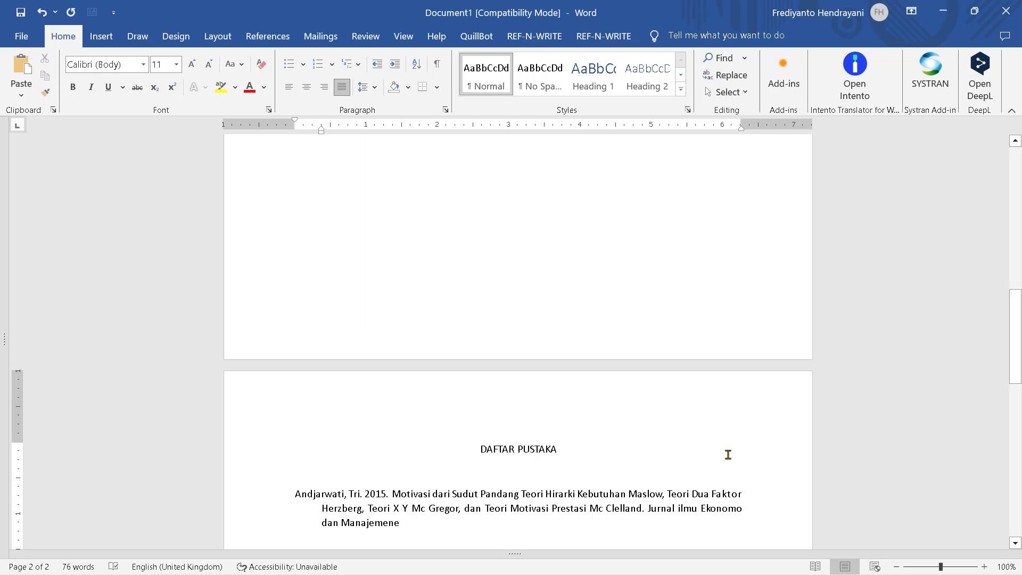
{"action": "type", "text": "."}
- Check the punctuation in the Model Motivasi Trisula PDF's references and replace the full stop after the journal name in Word with a comma
{"action": "left_click", "coordinate": [585, 556]}
{"action": "left_click", "coordinate": [607, 15]}
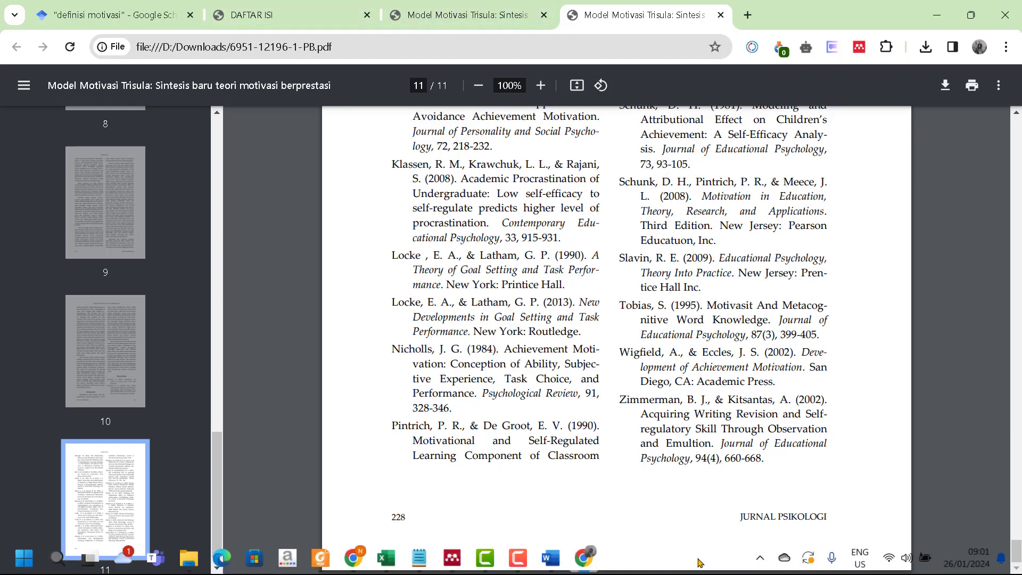
{"action": "left_click", "coordinate": [550, 557]}
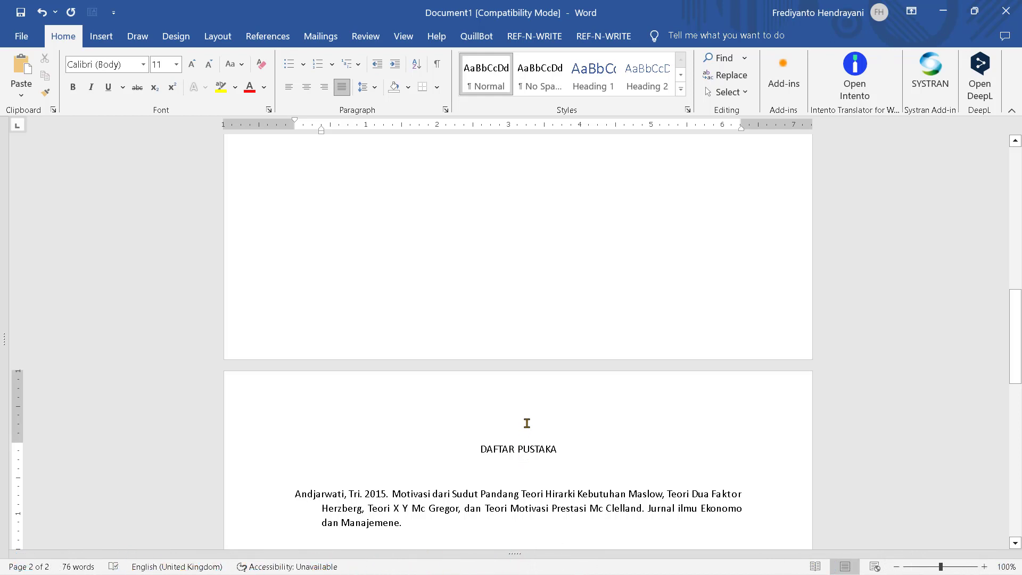
{"action": "key", "text": "BackSpace"}
{"action": "key", "text": "BackSpace"}
- Look up the volume and issue number in the DAFTAR ISI PDF and add "1(1)," after the journal name in the Word entry
{"action": "left_click", "coordinate": [582, 560]}
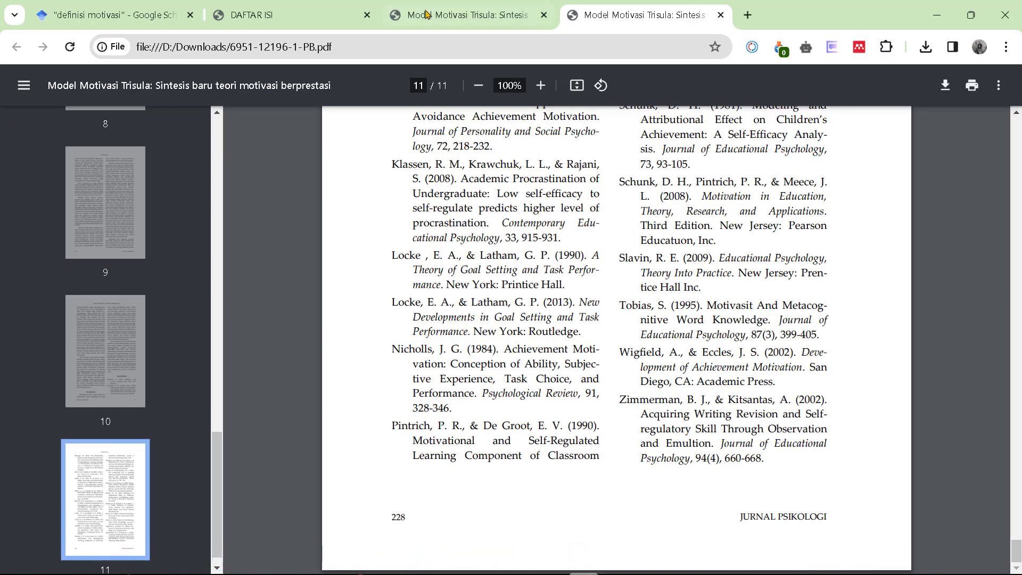
{"action": "left_click", "coordinate": [327, 22]}
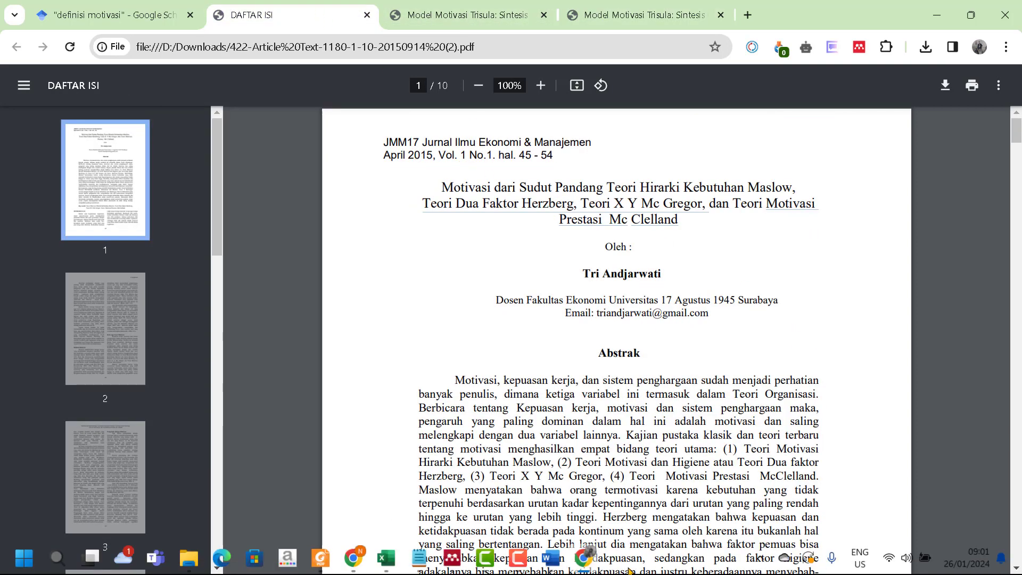
{"action": "left_click", "coordinate": [550, 562]}
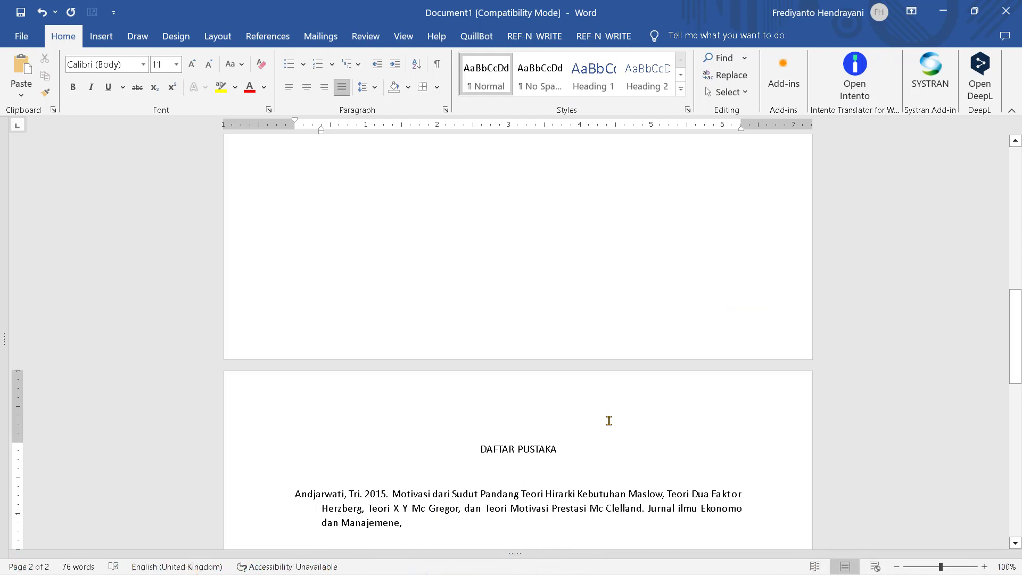
{"action": "type", "text": "1(1),"}
- Check the page range in the DAFTAR ISI PDF and finish the Word bibliography entry with "45-54."
{"action": "left_click", "coordinate": [587, 565]}
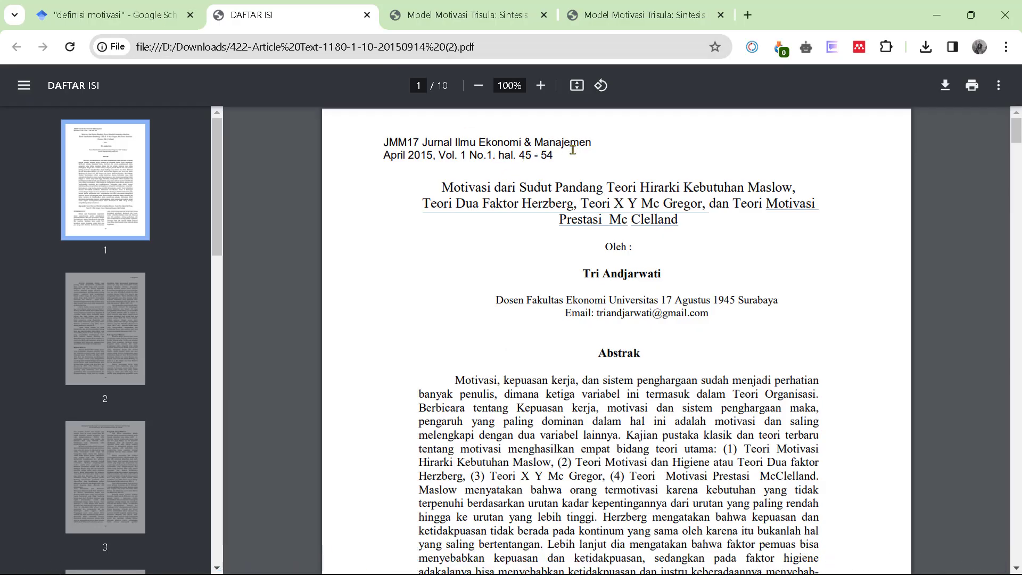
{"action": "left_click", "coordinate": [550, 565]}
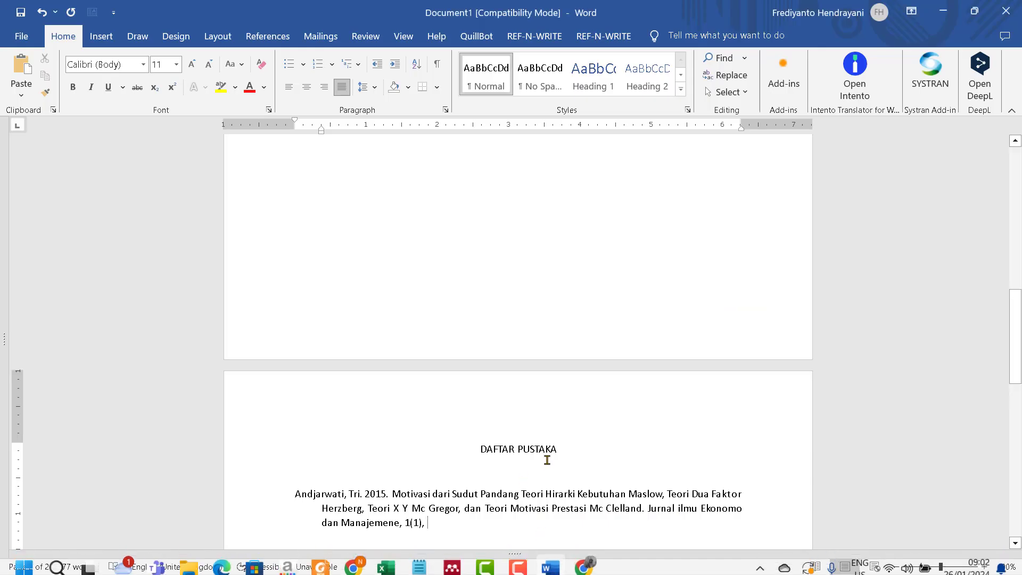
{"action": "type", "text": "45-54."}
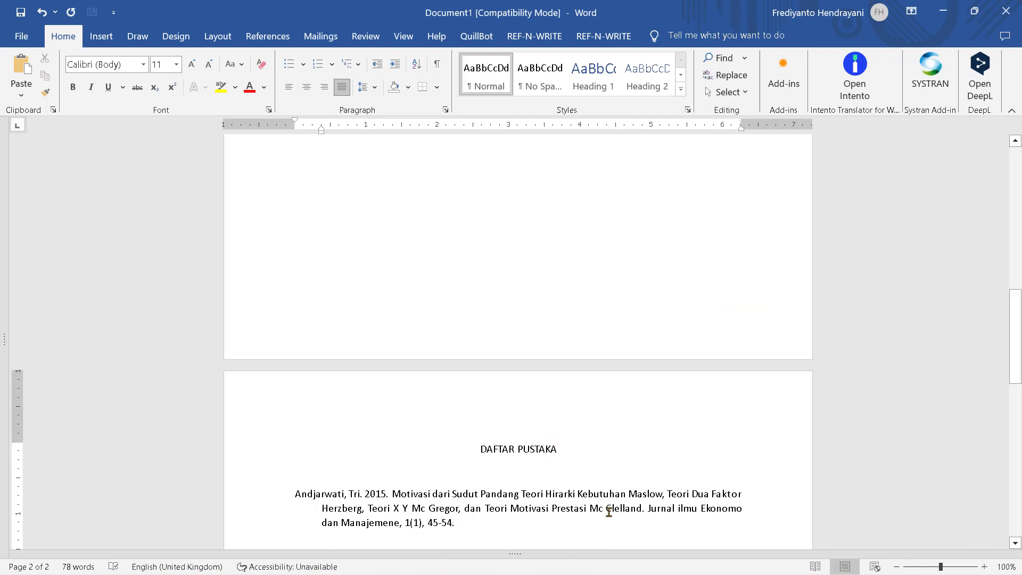
- Italicize the journal name "Jurnal ilmu Ekonomo dan Manajemene," in the bibliography entry
{"action": "left_click_drag", "start_coordinate": [647, 510], "coordinate": [402, 479]}
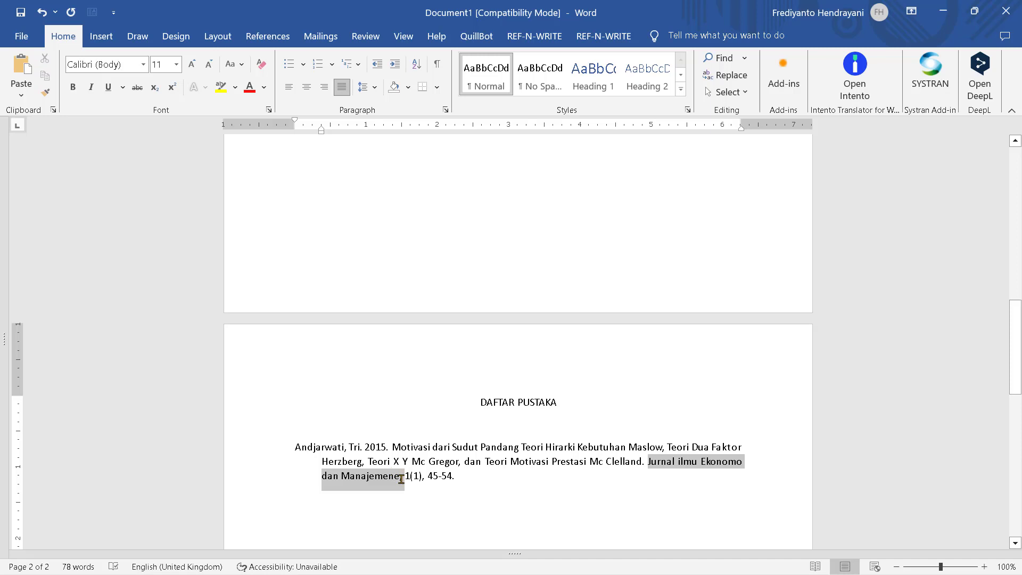
{"action": "left_click", "coordinate": [91, 87]}
{"action": "left_click", "coordinate": [484, 471]}
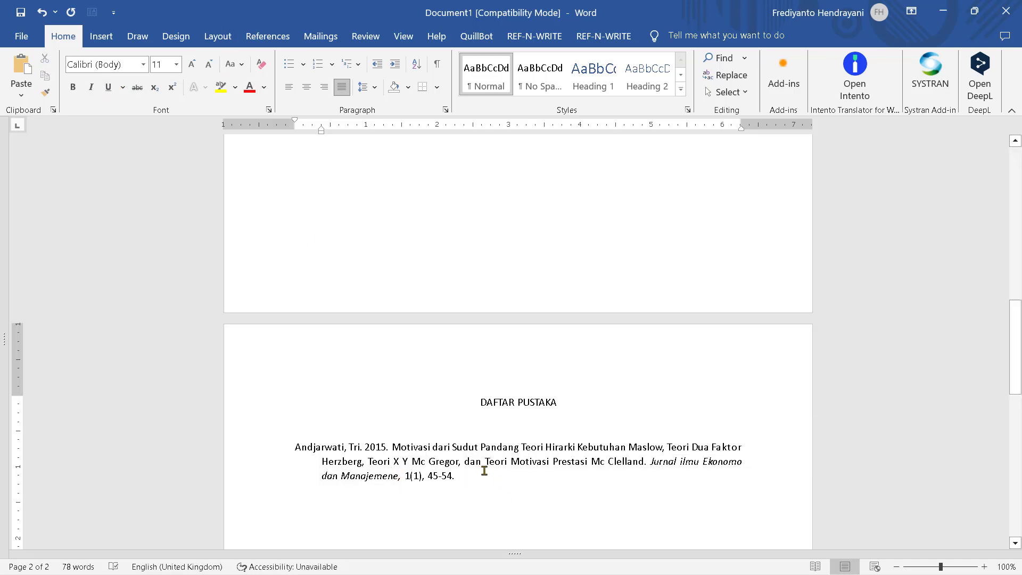
- Start a second entry below the first one in DAFTAR PUSTAKA with the Model Motivasi Trisula author's surname and a comma
{"action": "key", "text": "Return"}
{"action": "scroll", "coordinate": [523, 311], "scroll_direction": "up", "scroll_amount": 3}
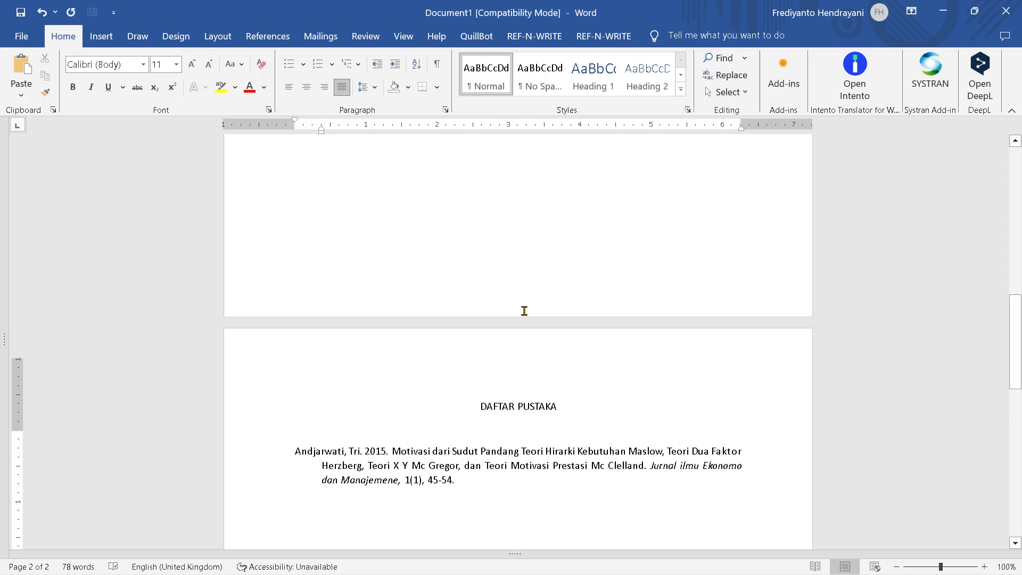
{"action": "left_click_drag", "start_coordinate": [1014, 314], "coordinate": [1014, 353]}
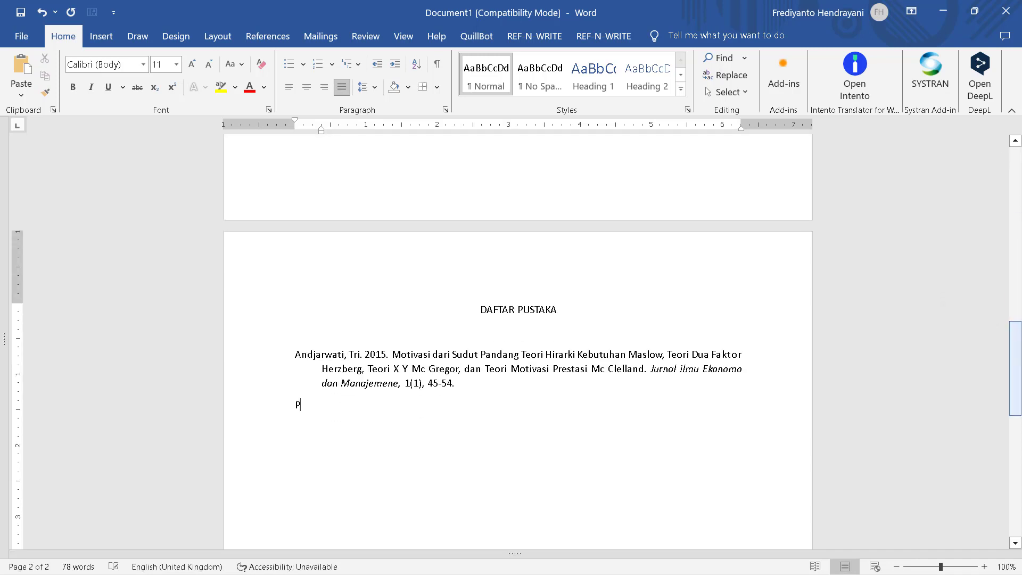
{"action": "type", "text": "anto,"}
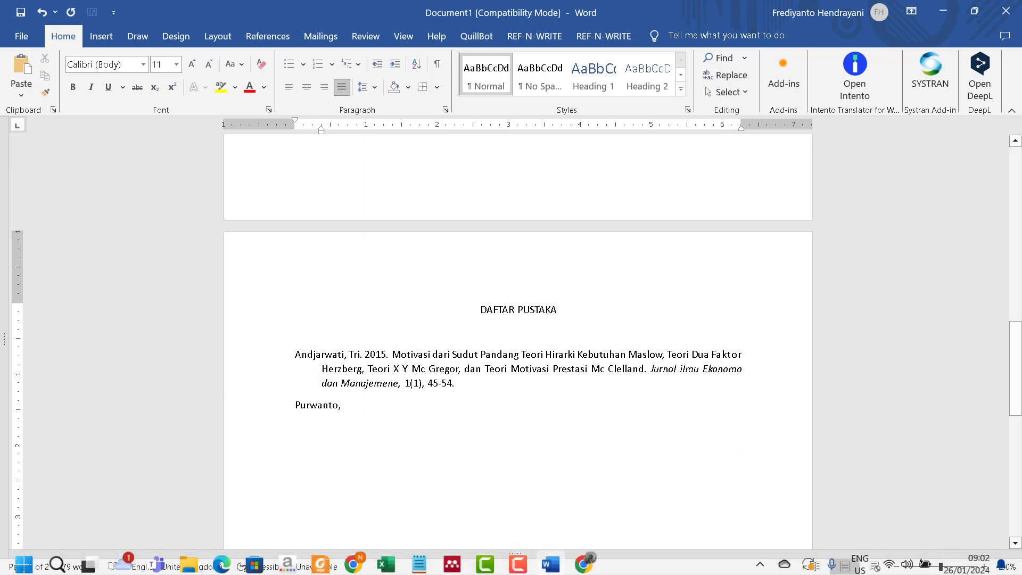
- Look up the author's first name on page 1 of the Model Motivasi Trisula PDF and add it with a full stop to the Word entry
{"action": "left_click", "coordinate": [588, 571]}
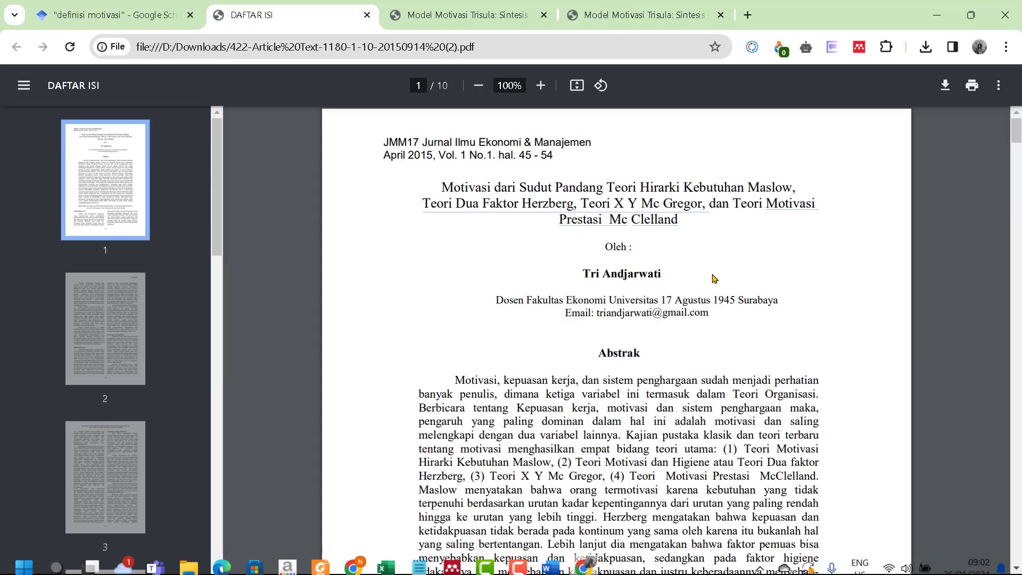
{"action": "left_click", "coordinate": [639, 15]}
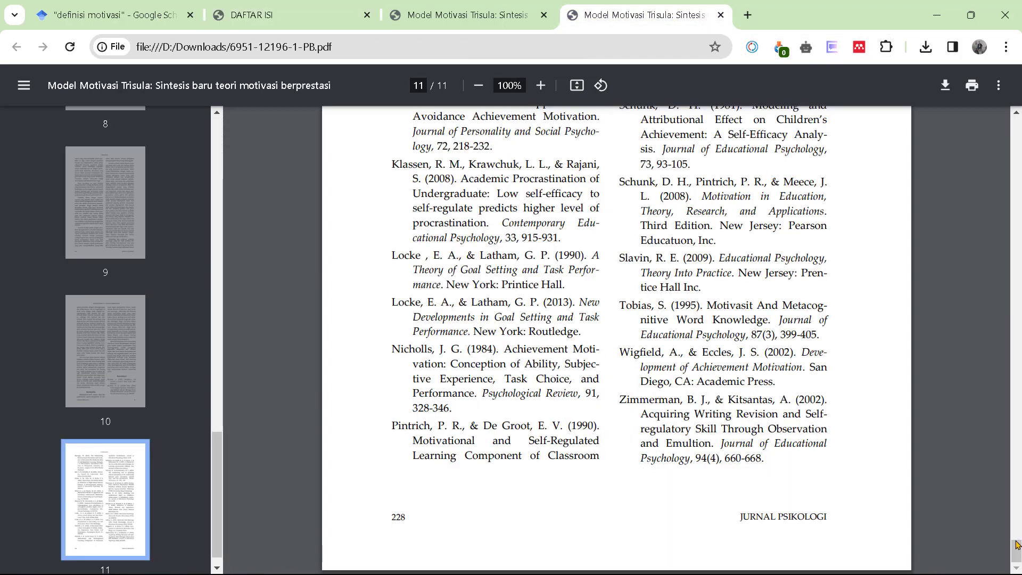
{"action": "left_click_drag", "start_coordinate": [1015, 548], "coordinate": [1007, 96]}
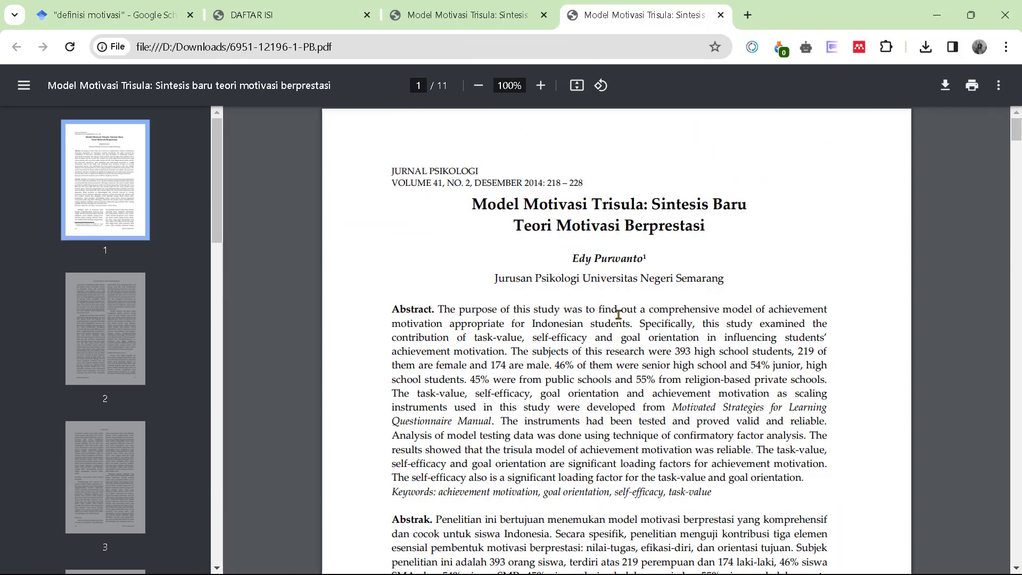
{"action": "mouse_move", "coordinate": [583, 570]}
{"action": "left_click", "coordinate": [559, 551]}
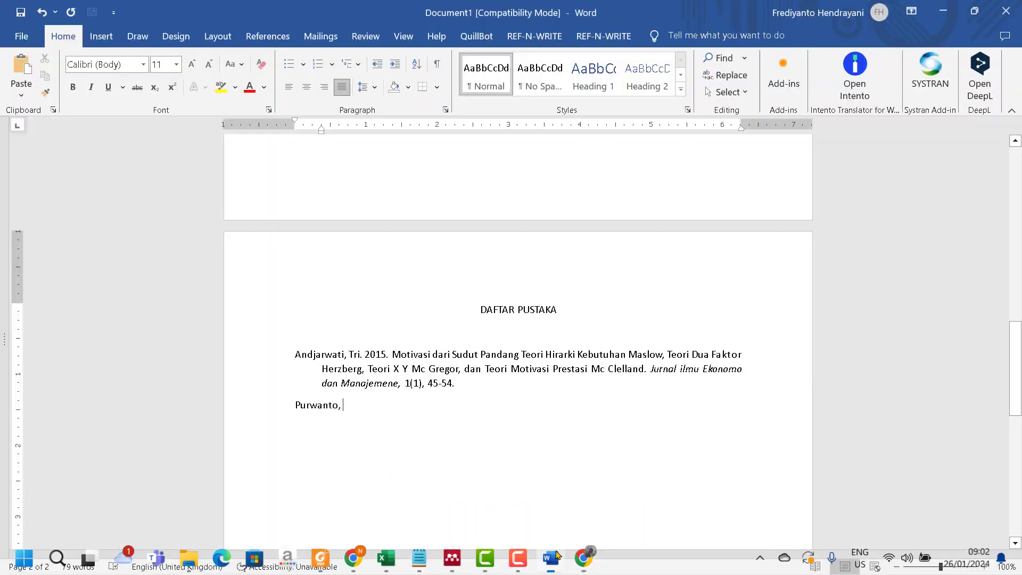
{"action": "type", "text": "Ed"}
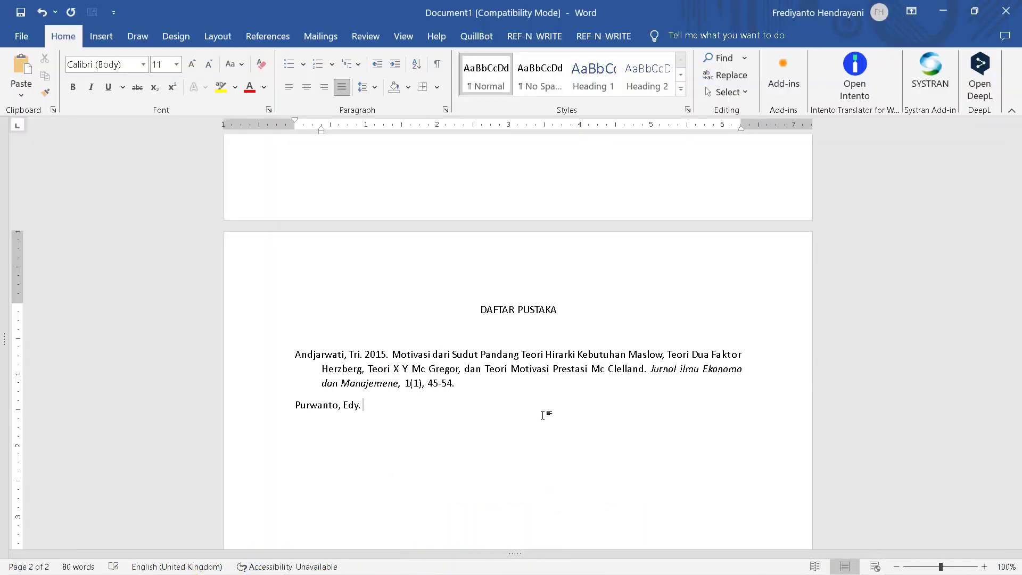
{"action": "type", "text": "y."}
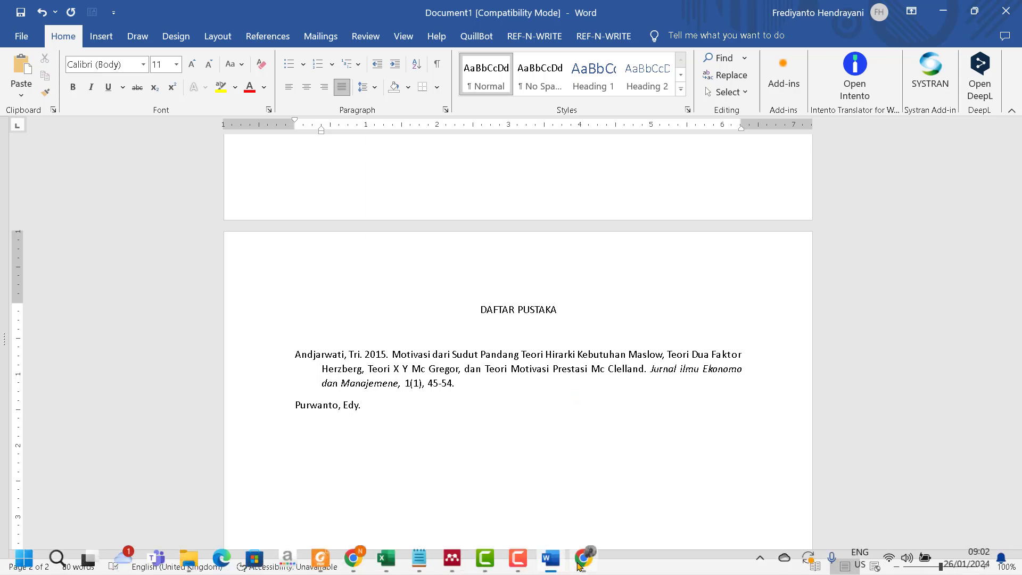
- Check the publication year in the PDF and add "2014." after the author's name in the Word entry
{"action": "left_click", "coordinate": [579, 564]}
{"action": "left_click", "coordinate": [551, 558]}
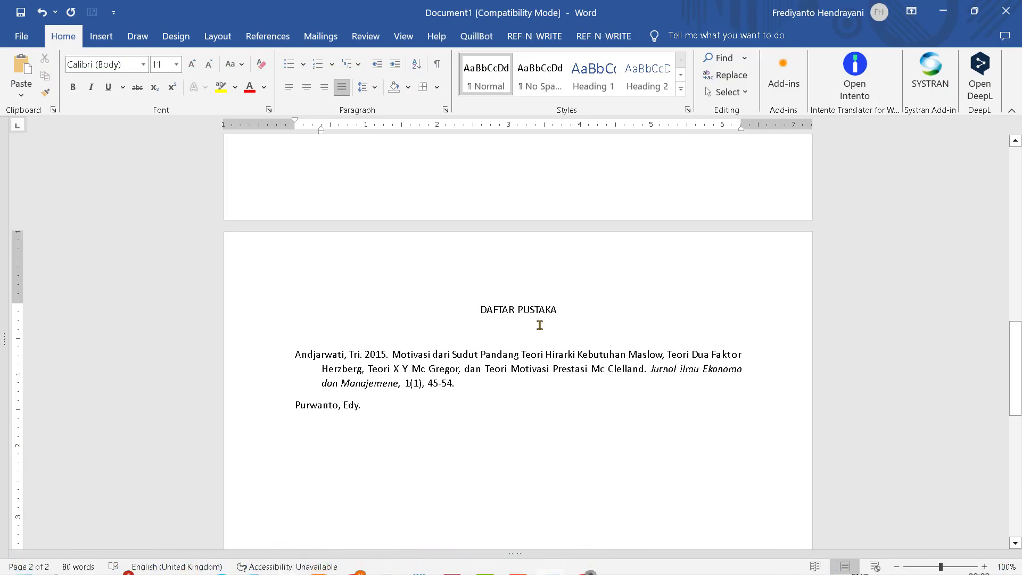
{"action": "type", "text": "2014."}
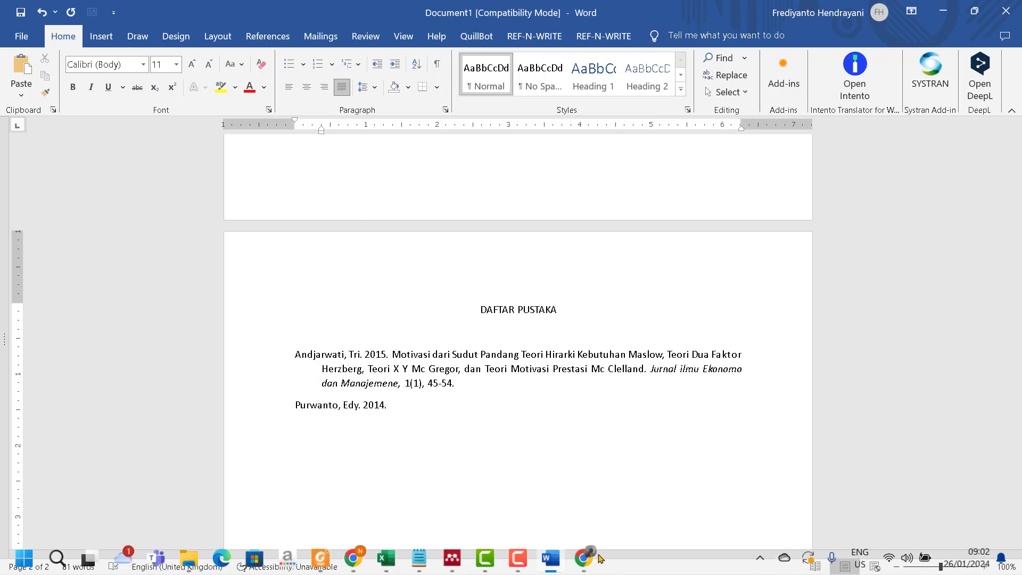
- Copy the title "Model Motivasi Trisula: Sintesis Baru Teori Motivasi Berprestasi" from the PDF into the Word entry and end it with a full stop
{"action": "left_click", "coordinate": [584, 564]}
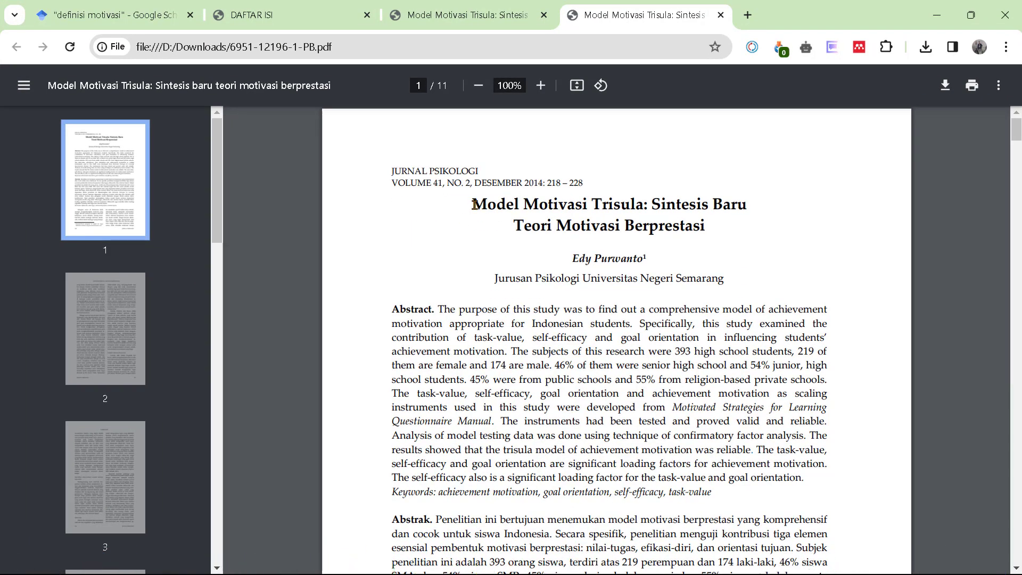
{"action": "left_click_drag", "start_coordinate": [474, 205], "coordinate": [743, 232]}
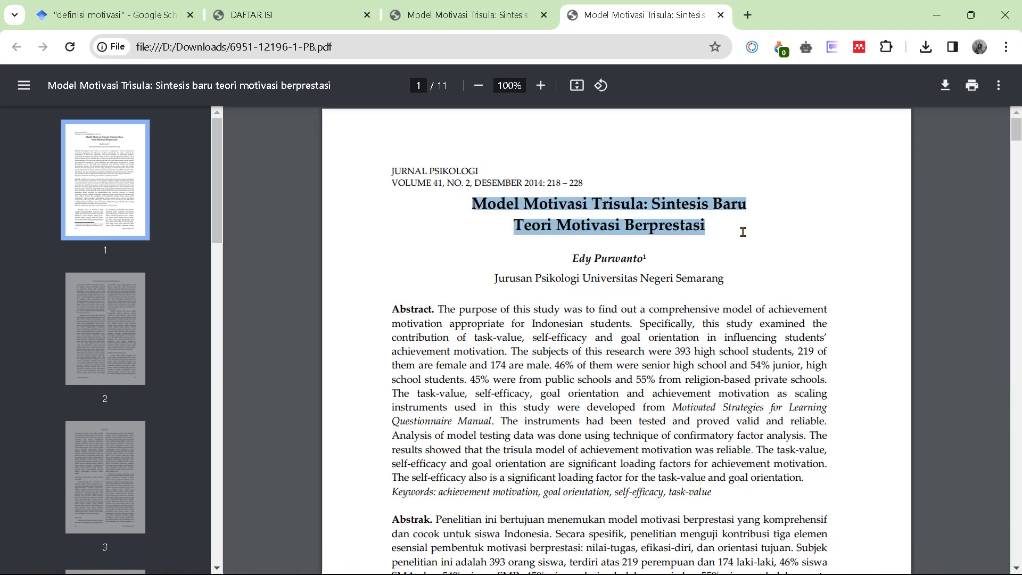
{"action": "right_click", "coordinate": [607, 198]}
{"action": "left_click", "coordinate": [652, 219]}
{"action": "mouse_move", "coordinate": [623, 568]}
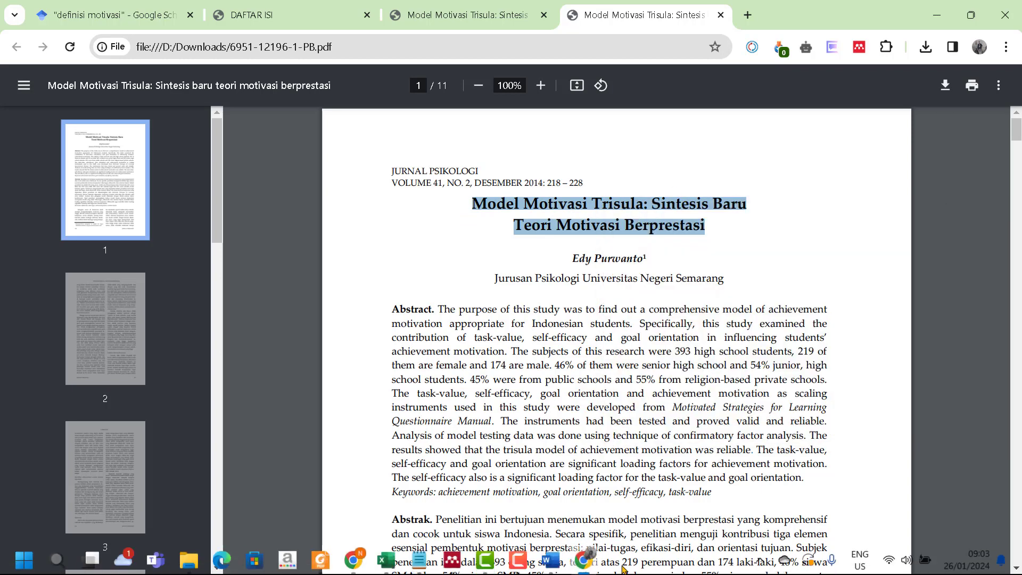
{"action": "left_click", "coordinate": [551, 560]}
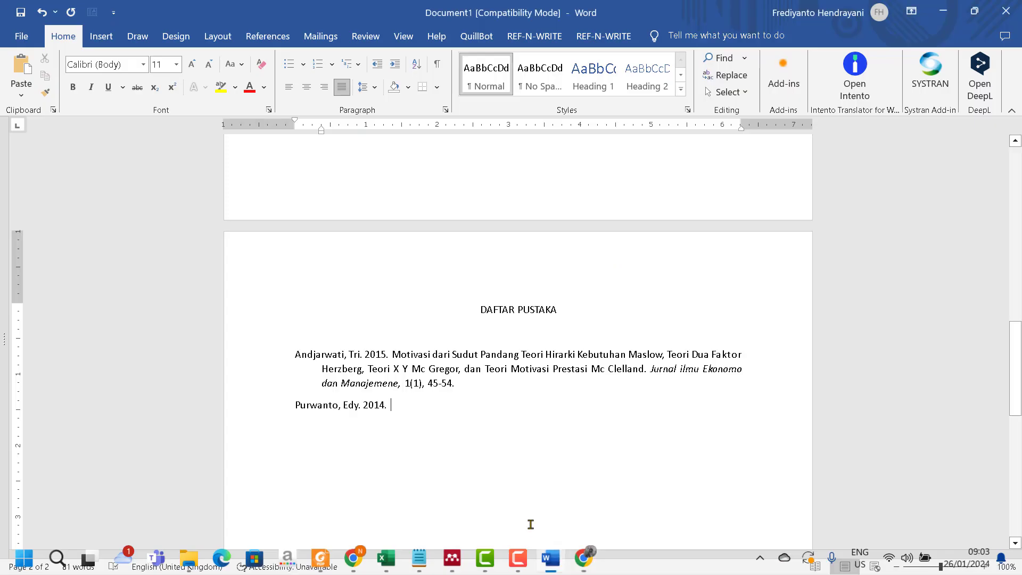
{"action": "right_click", "coordinate": [401, 400]}
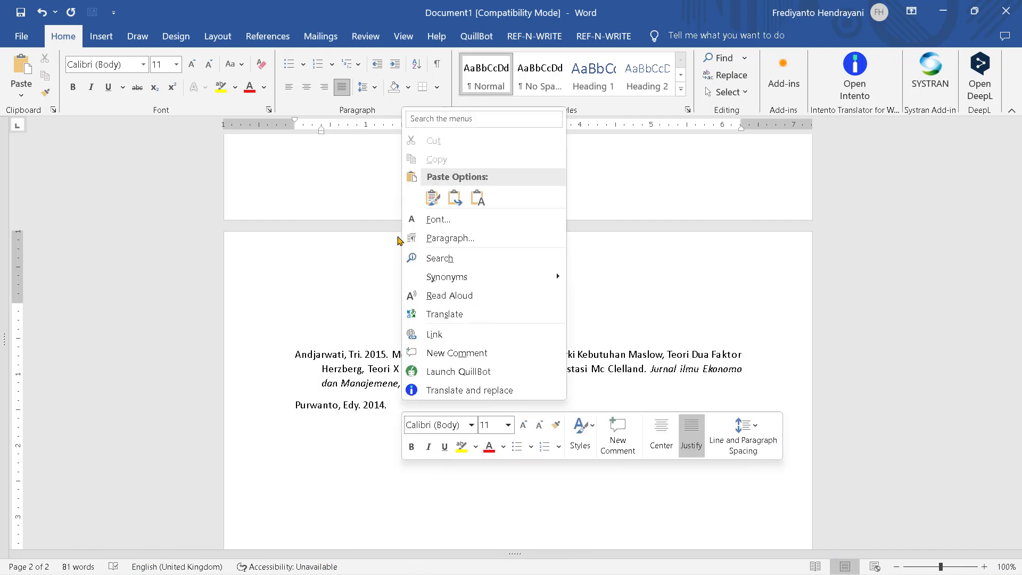
{"action": "left_click", "coordinate": [431, 202]}
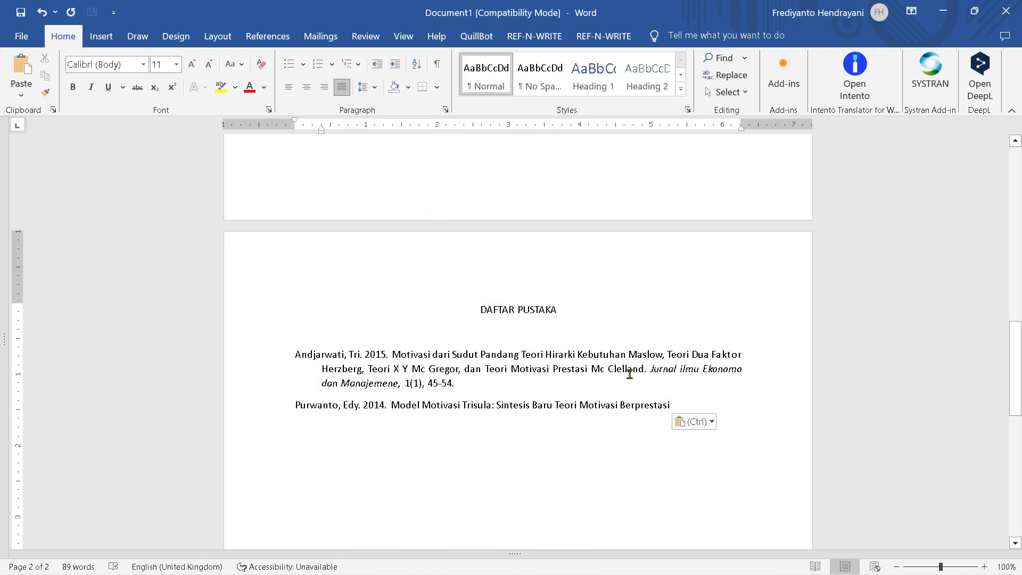
{"action": "type", "text": "."}
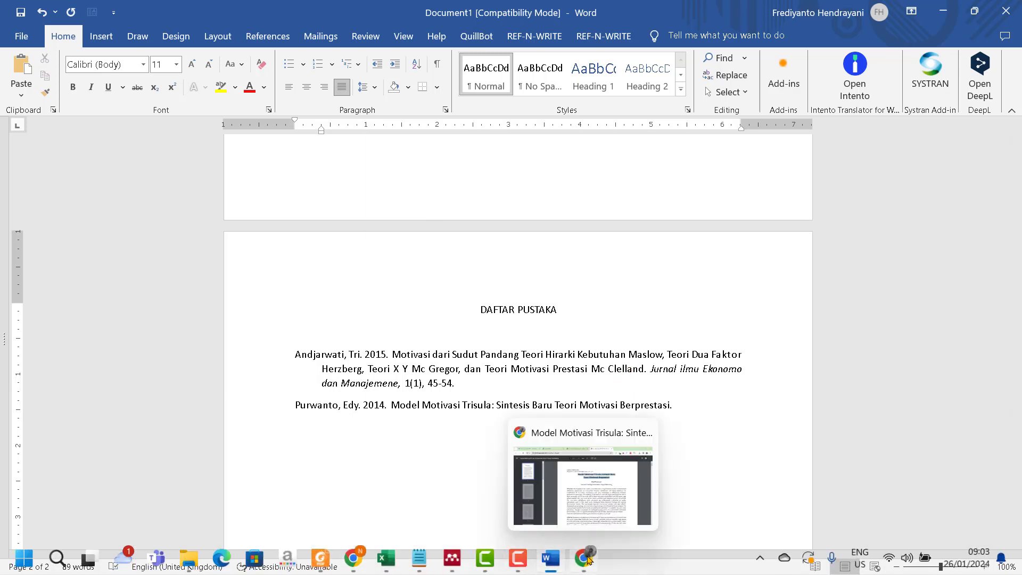
- Check the journal name in the PDF and add "Jurnal Psikologi." after the article title in Word
{"action": "left_click", "coordinate": [588, 558]}
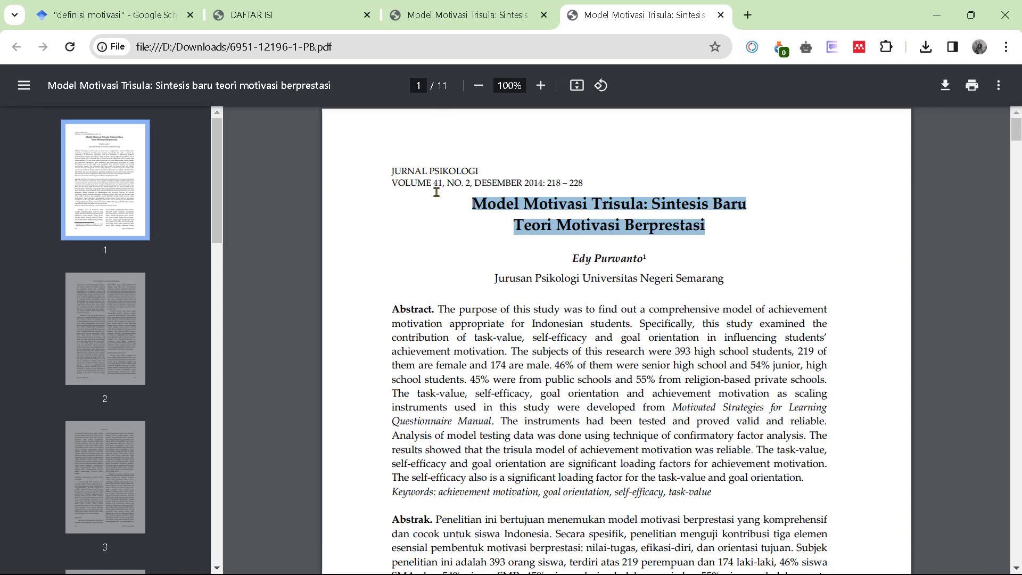
{"action": "left_click", "coordinate": [551, 558]}
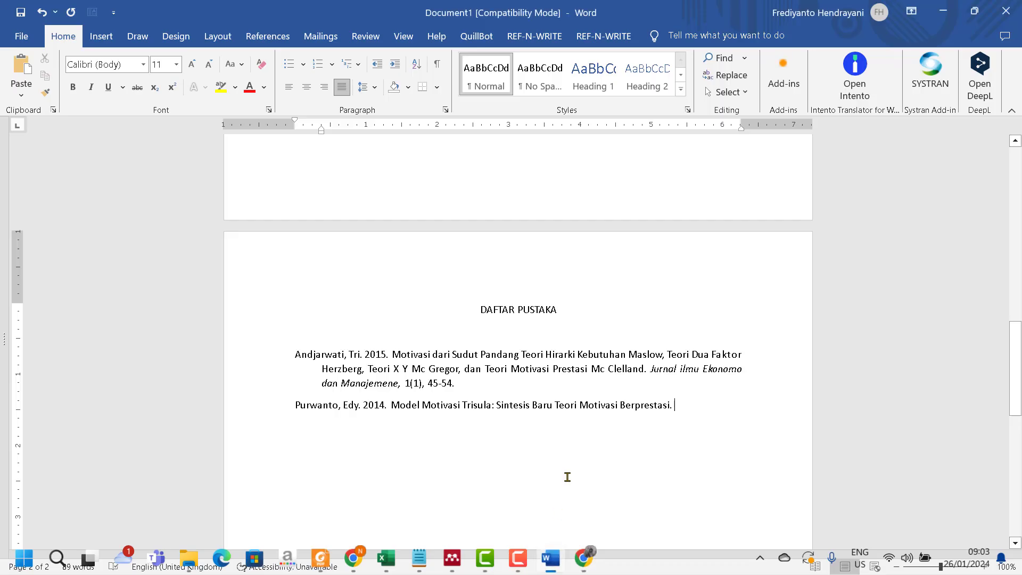
{"action": "type", "text": "Jurnal Psikologi"}
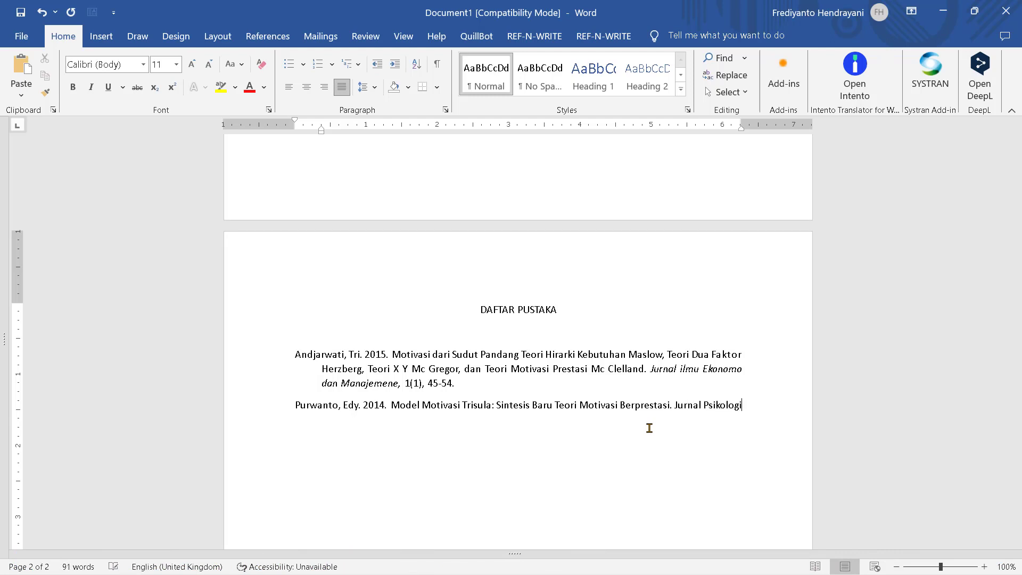
{"action": "type", "text": "."}
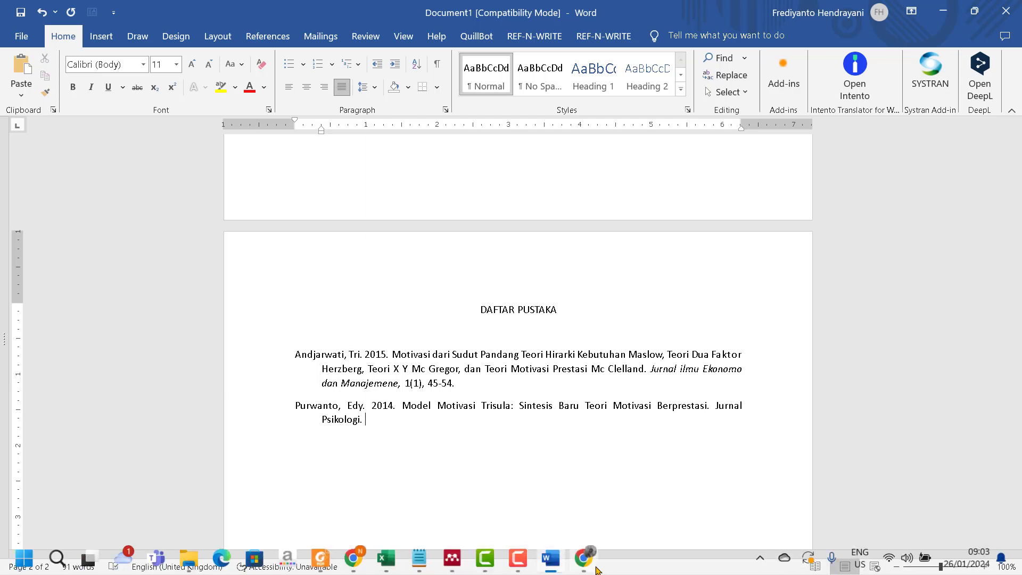
- Look up the volume, issue and page range in the PDF and finish the Word entry with "2(41), 218-228."
{"action": "left_click", "coordinate": [591, 563]}
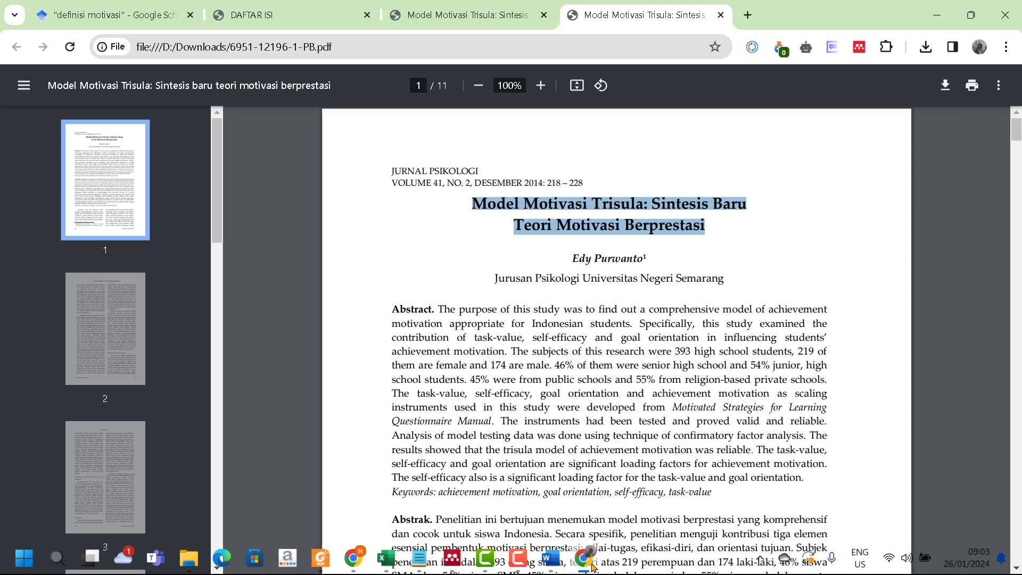
{"action": "left_click", "coordinate": [551, 558]}
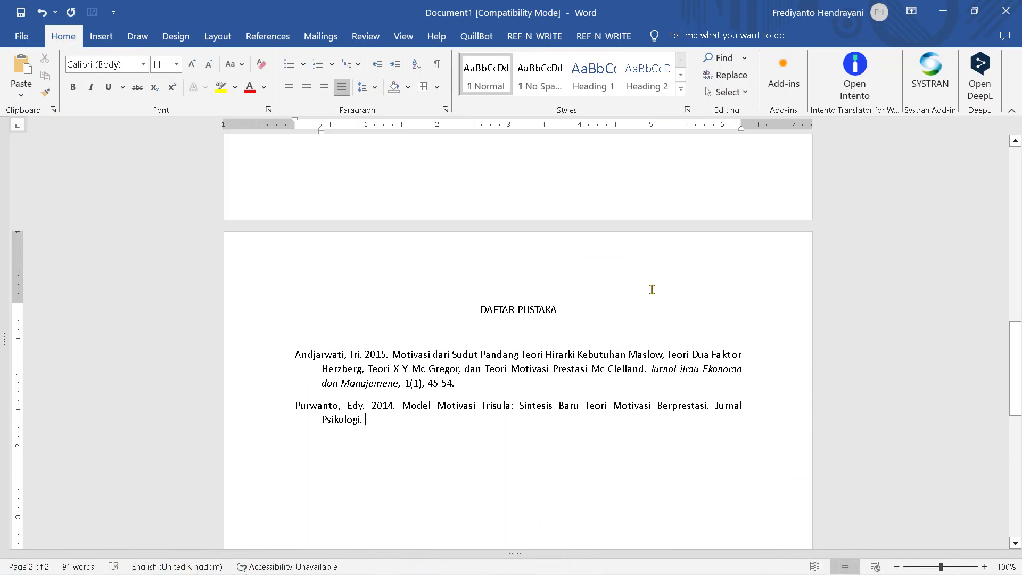
{"action": "type", "text": "2("}
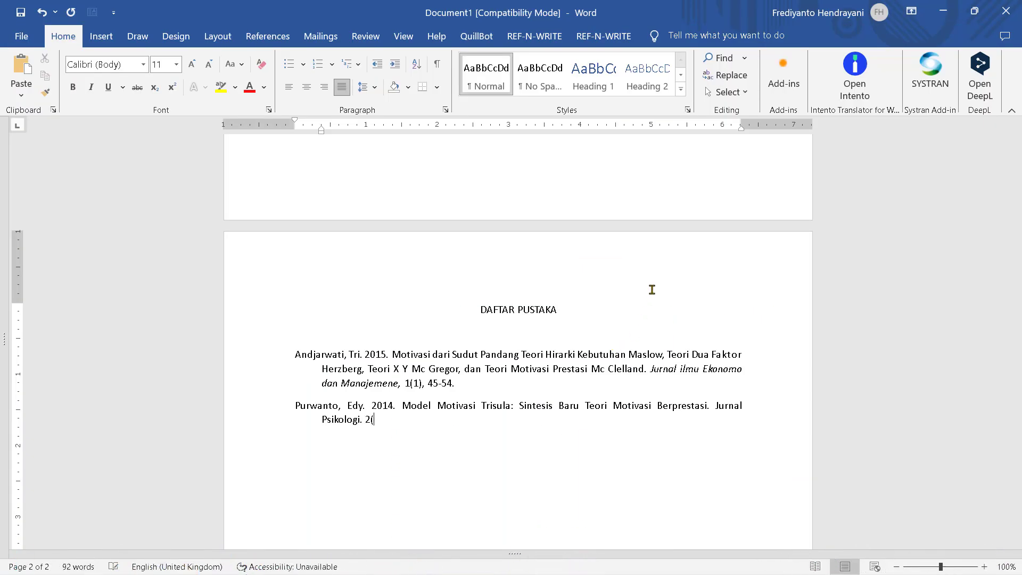
{"action": "left_click", "coordinate": [584, 559]}
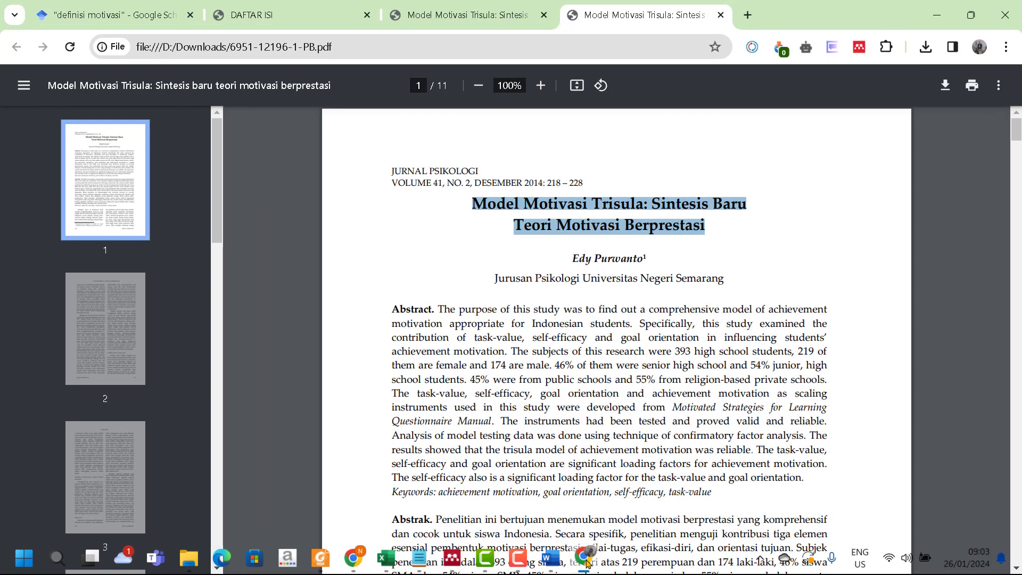
{"action": "left_click", "coordinate": [585, 559]}
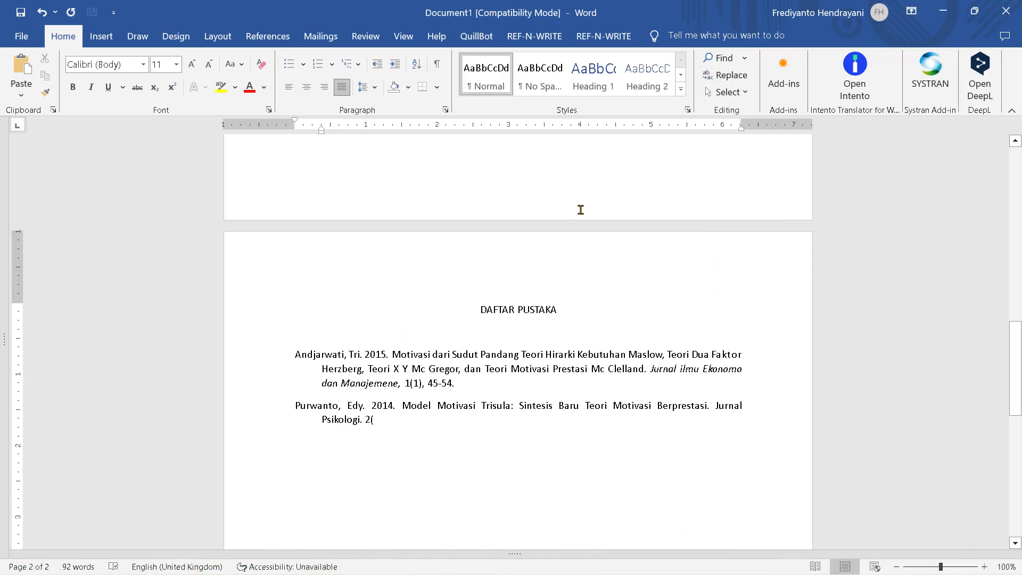
{"action": "type", "text": "41),"}
{"action": "mouse_move", "coordinate": [585, 560]}
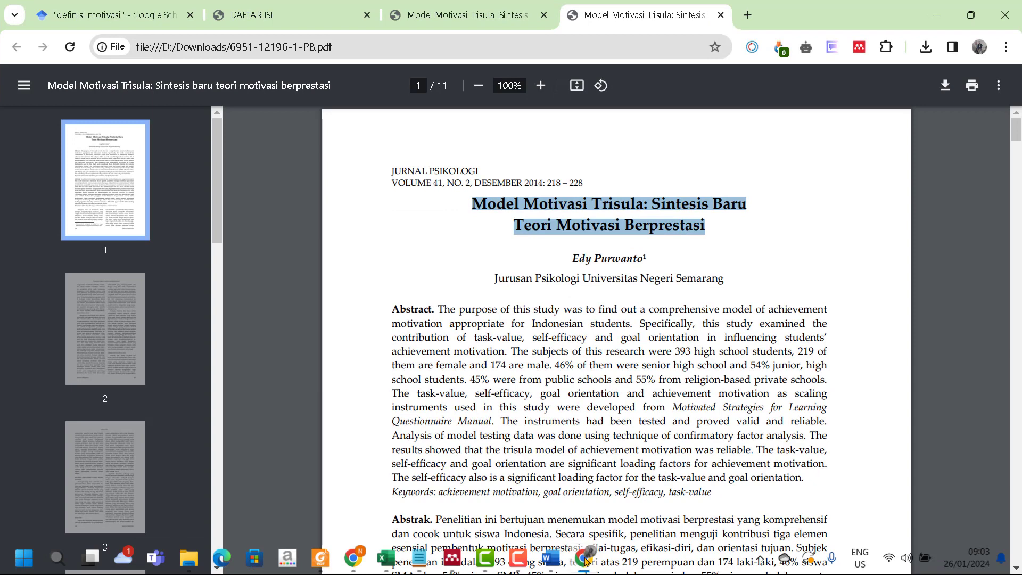
{"action": "left_click", "coordinate": [585, 560]}
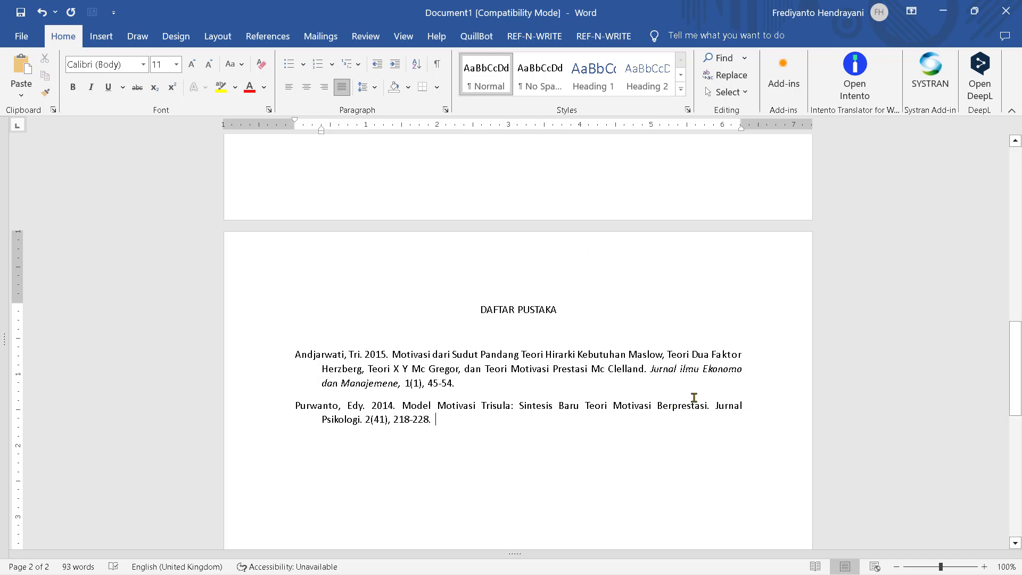
- Italicize the journal name "Jurnal Psikologi" in the second bibliography entry
{"action": "left_click", "coordinate": [709, 405]}
{"action": "left_click_drag", "start_coordinate": [654, 448], "coordinate": [356, 422]}
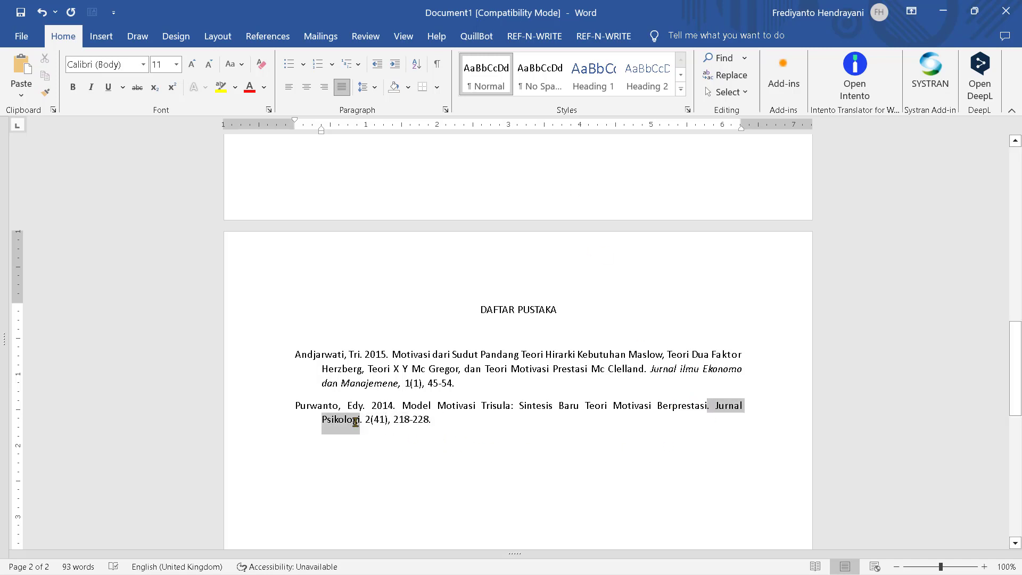
{"action": "left_click", "coordinate": [91, 87]}
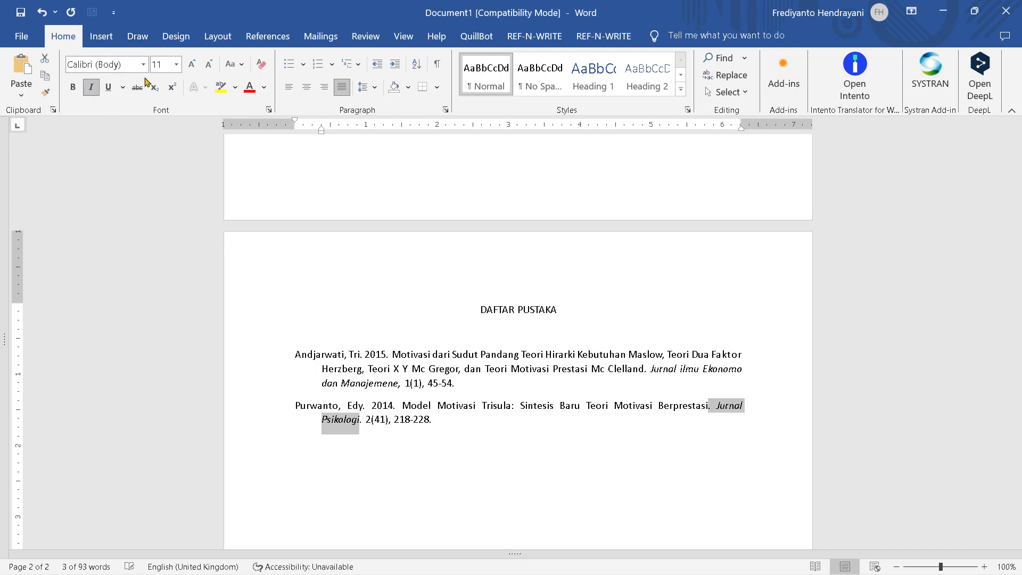
{"action": "left_click", "coordinate": [510, 378]}
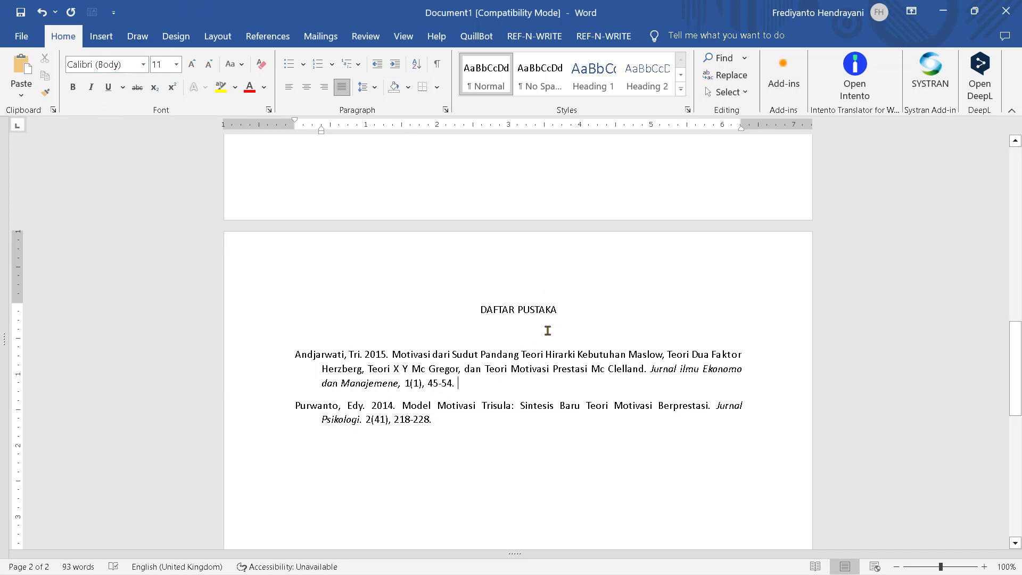
{"action": "scroll", "coordinate": [547, 330], "scroll_direction": "up", "scroll_amount": 10}
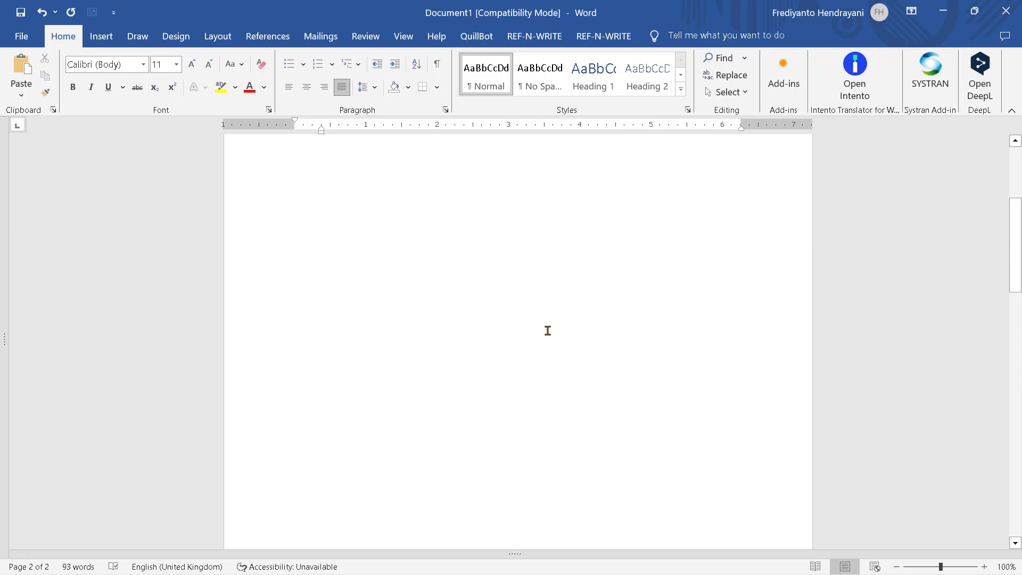
{"action": "scroll", "coordinate": [548, 330], "scroll_direction": "up", "scroll_amount": 5}
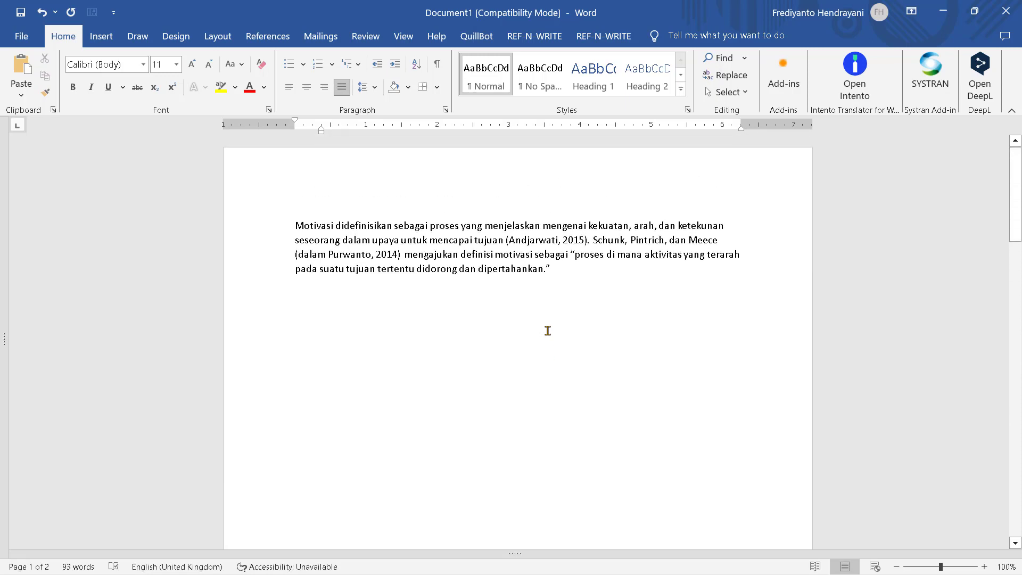
{"action": "scroll", "coordinate": [547, 330], "scroll_direction": "down", "scroll_amount": 5}
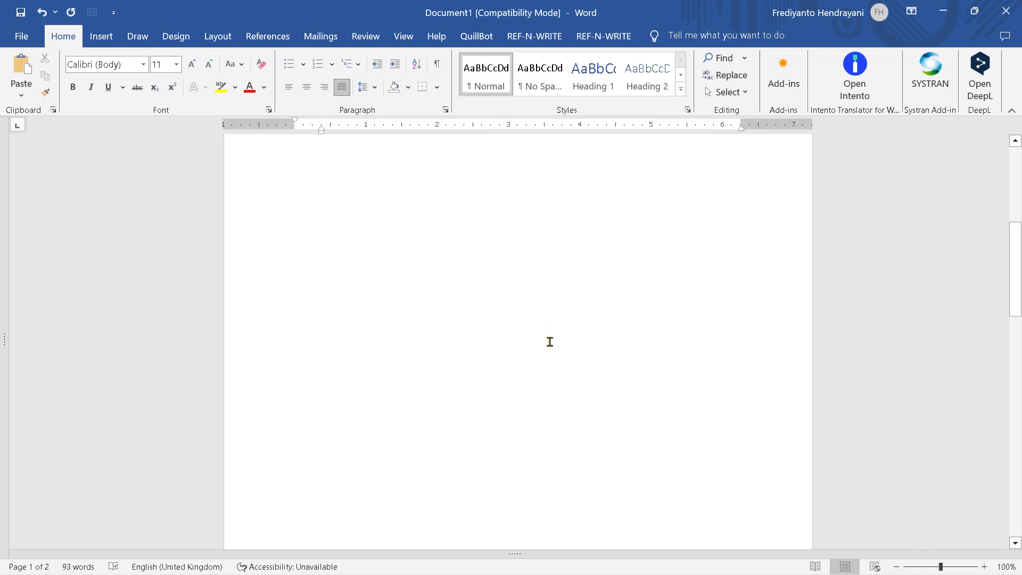
- Delete the entire document content, from the opening motivation paragraph through the DAFTAR PUSTAKA entries
{"action": "scroll", "coordinate": [549, 342], "scroll_direction": "down", "scroll_amount": 5}
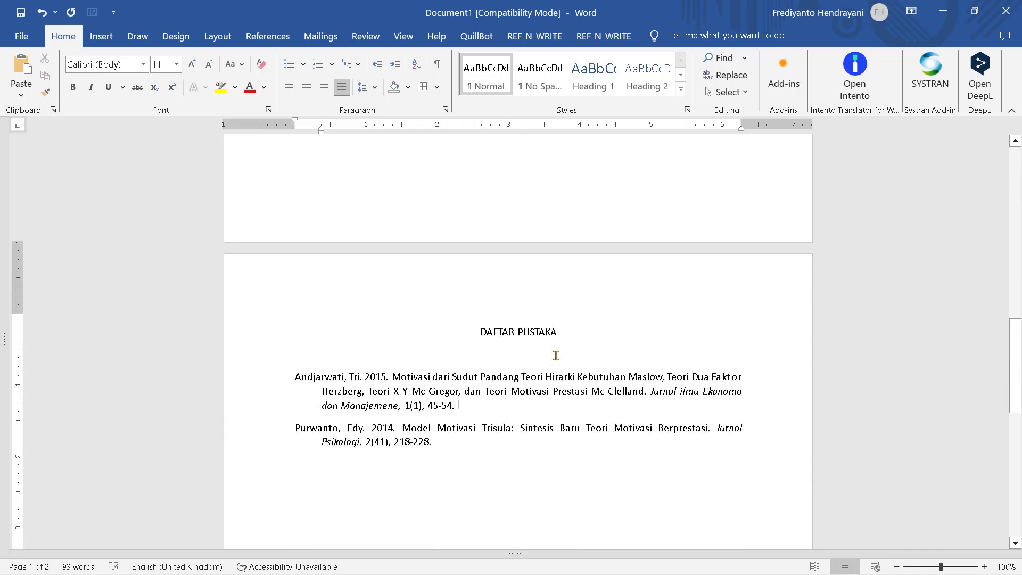
{"action": "scroll", "coordinate": [558, 354], "scroll_direction": "down", "scroll_amount": 3}
{"action": "scroll", "coordinate": [559, 351], "scroll_direction": "up", "scroll_amount": 8}
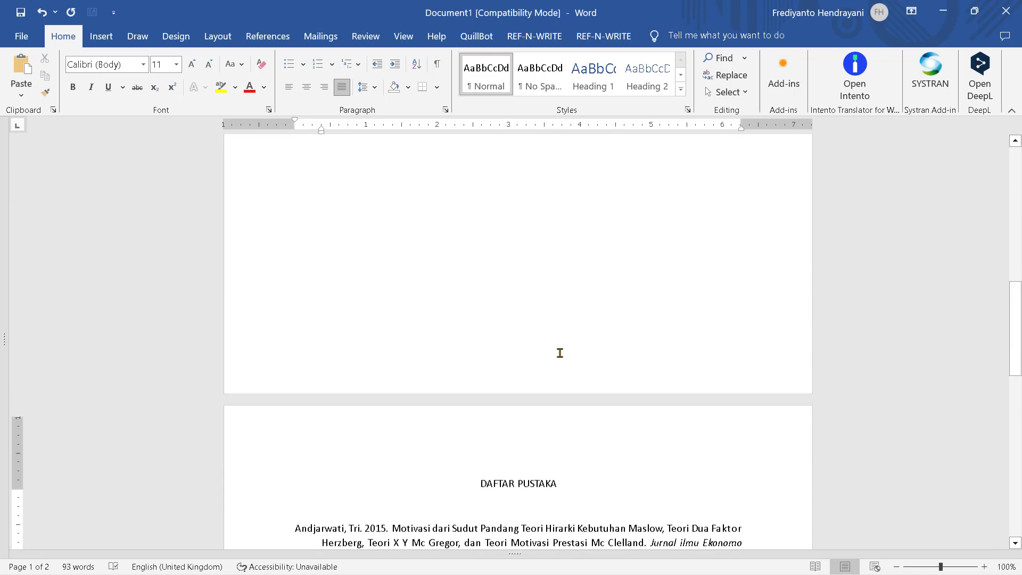
{"action": "scroll", "coordinate": [559, 353], "scroll_direction": "up", "scroll_amount": 12}
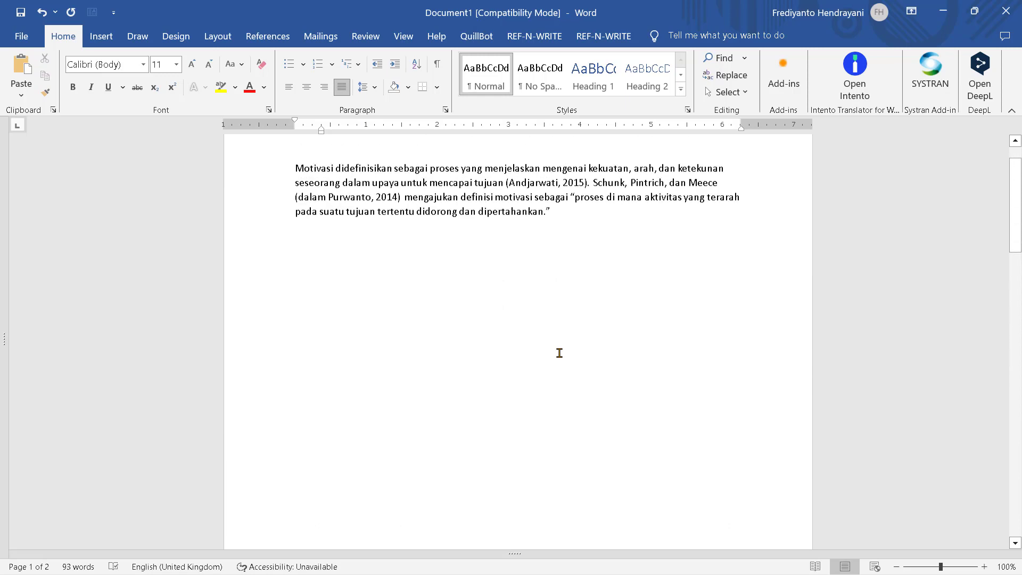
{"action": "scroll", "coordinate": [559, 353], "scroll_direction": "up", "scroll_amount": 2}
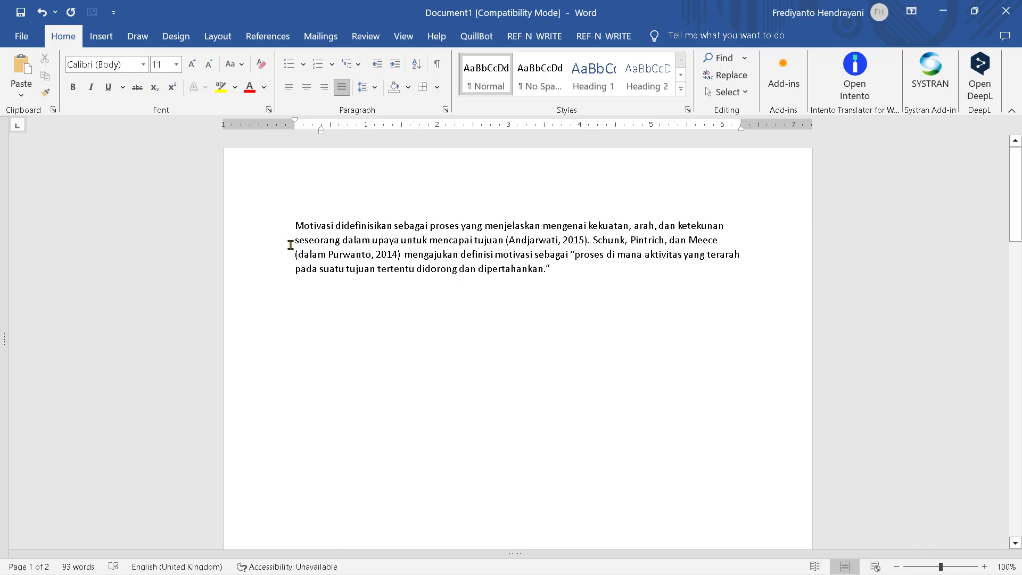
{"action": "left_click_drag", "start_coordinate": [292, 229], "coordinate": [478, 336]}
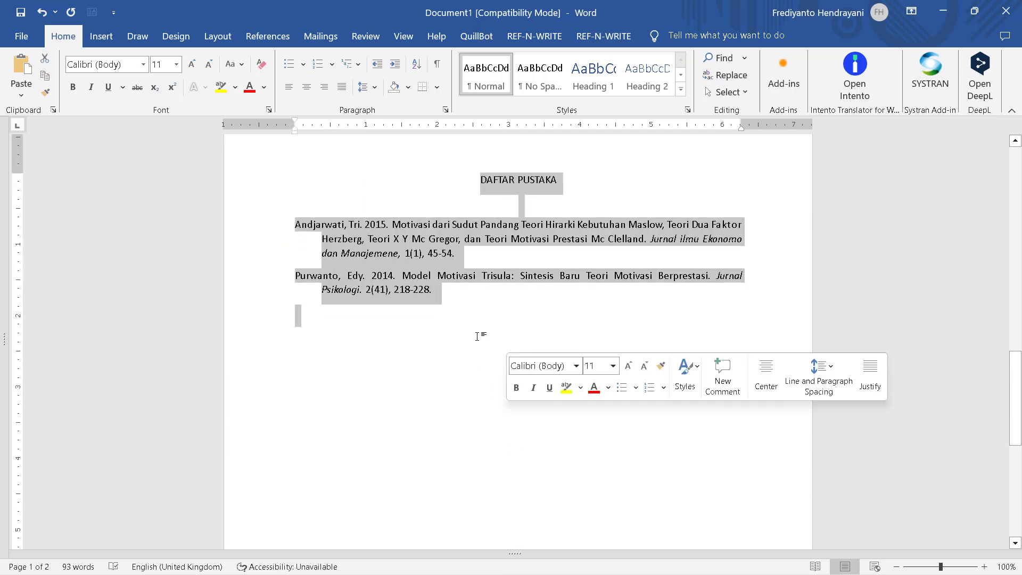
{"action": "key", "text": "BackSpace"}
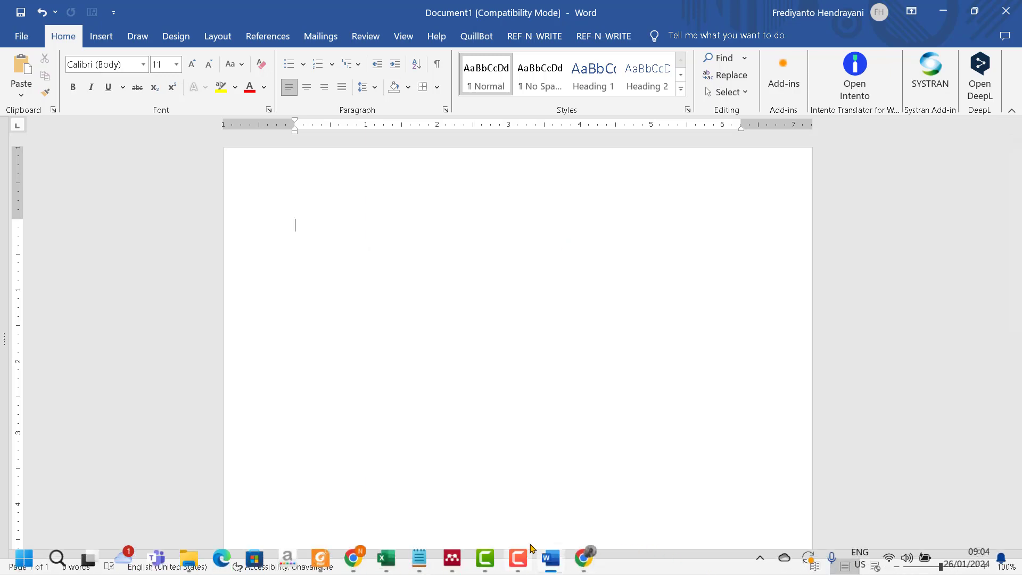
- Check the document's reference tools for the Mendeley citation plugin, and close the Word document without saving it
{"action": "left_click", "coordinate": [458, 563]}
{"action": "left_click", "coordinate": [458, 562]}
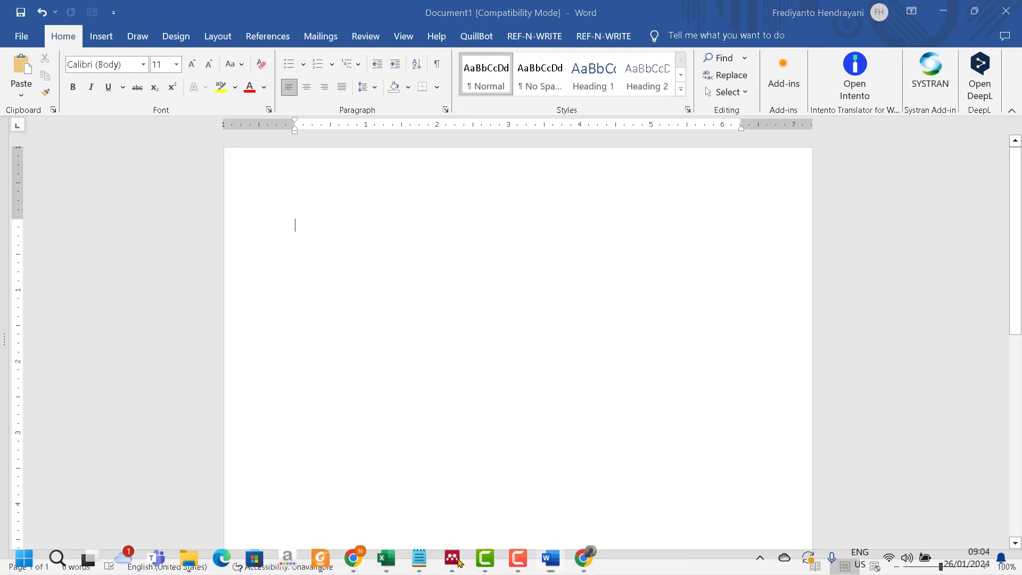
{"action": "left_click", "coordinate": [460, 563]}
{"action": "left_click", "coordinate": [460, 563]}
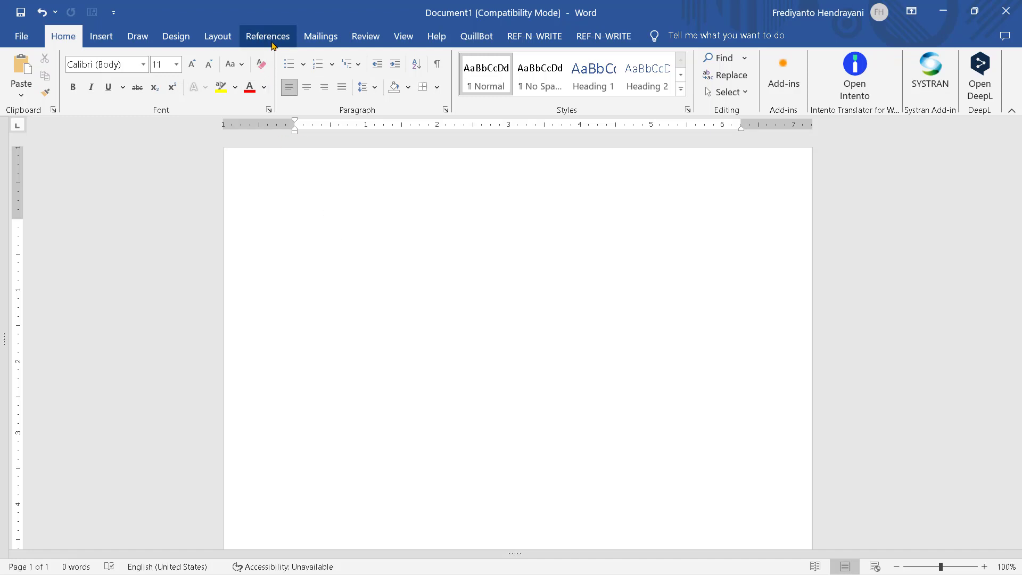
{"action": "left_click", "coordinate": [266, 37]}
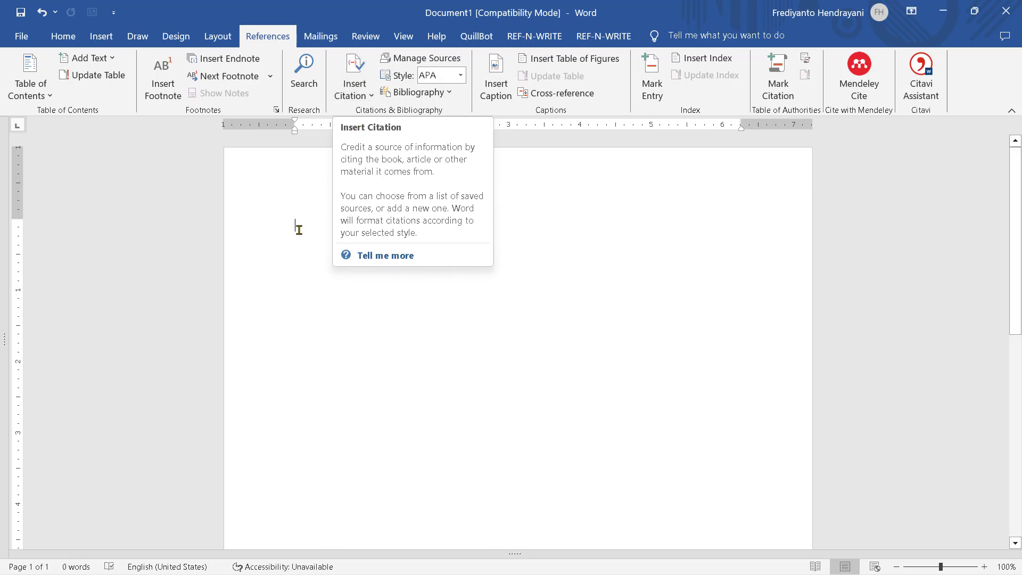
{"action": "left_click", "coordinate": [1002, 8]}
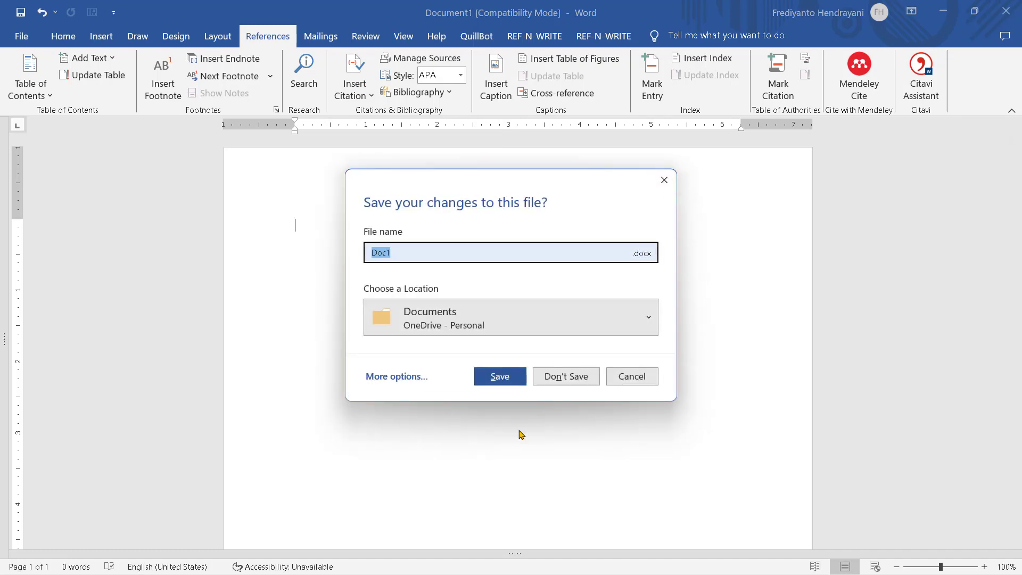
{"action": "left_click", "coordinate": [565, 376]}
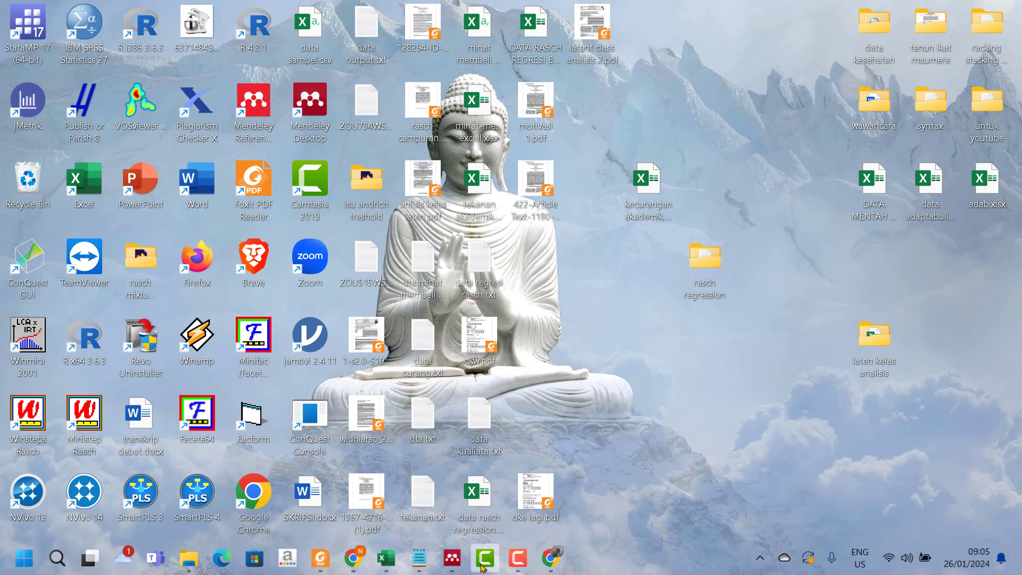
- Switch to Mendeley Desktop, install its MS Word plugin and minimize the program
{"action": "left_click", "coordinate": [452, 558]}
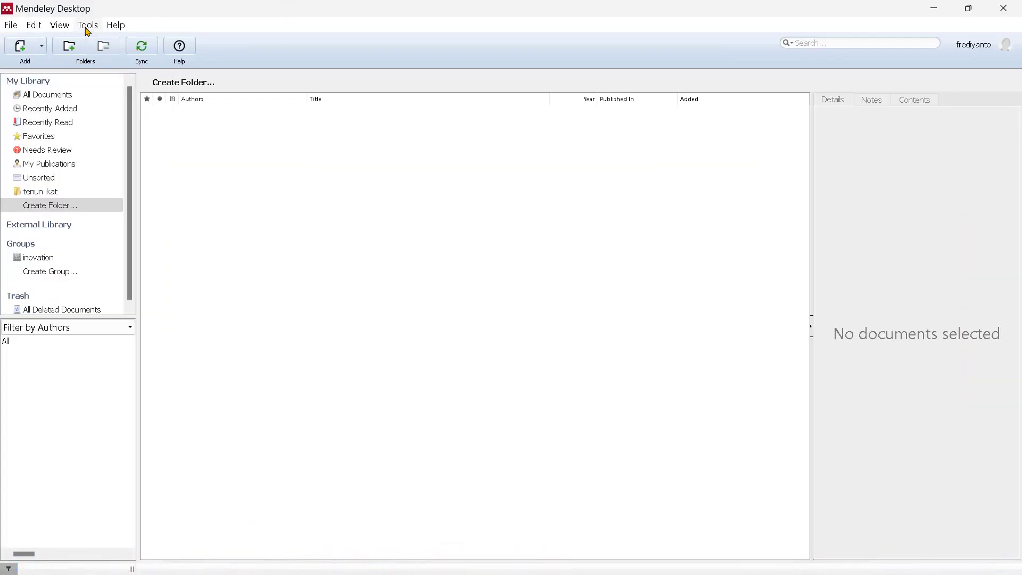
{"action": "left_click", "coordinate": [88, 27]}
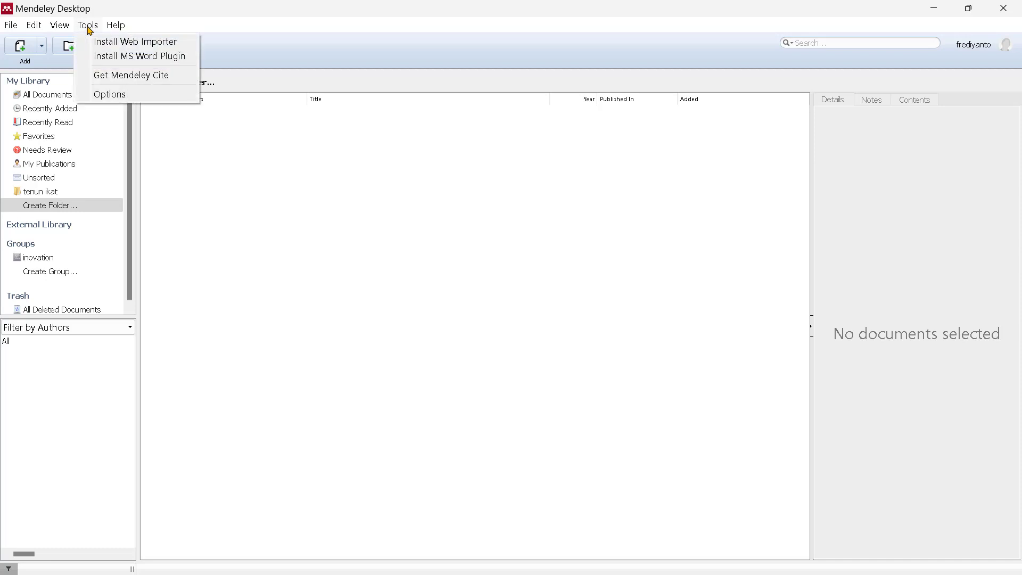
{"action": "left_click", "coordinate": [140, 56]}
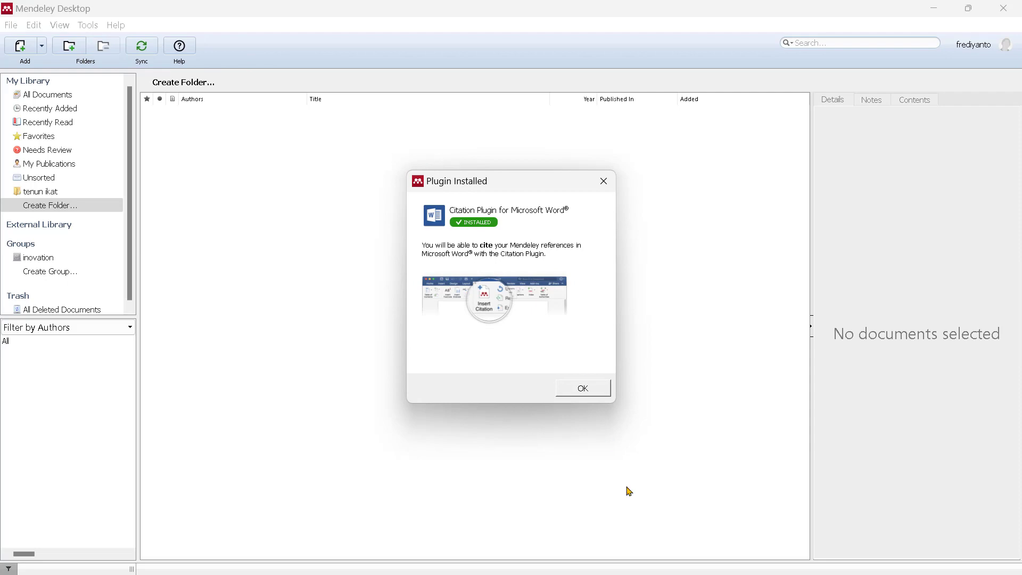
{"action": "left_click", "coordinate": [577, 388]}
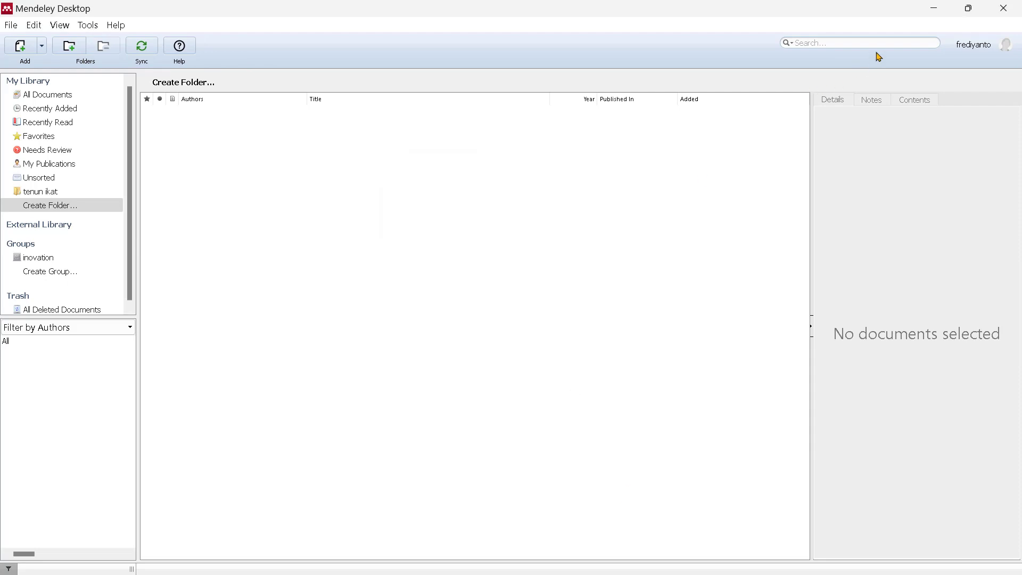
{"action": "left_click", "coordinate": [933, 8]}
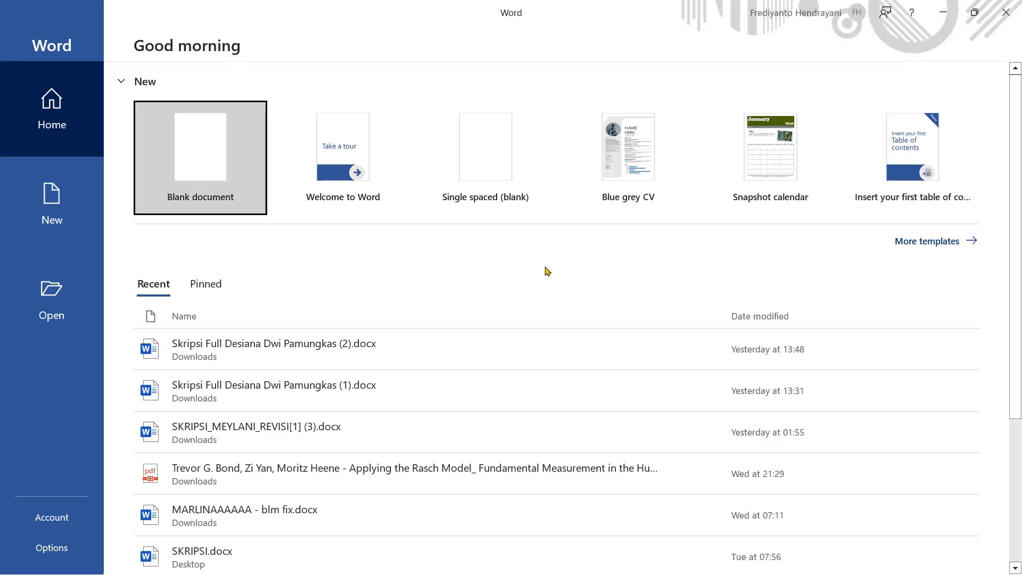
- Create a blank Word document and set the Mendeley citation style to American Psychological Association 7th edition
{"action": "left_click", "coordinate": [211, 162]}
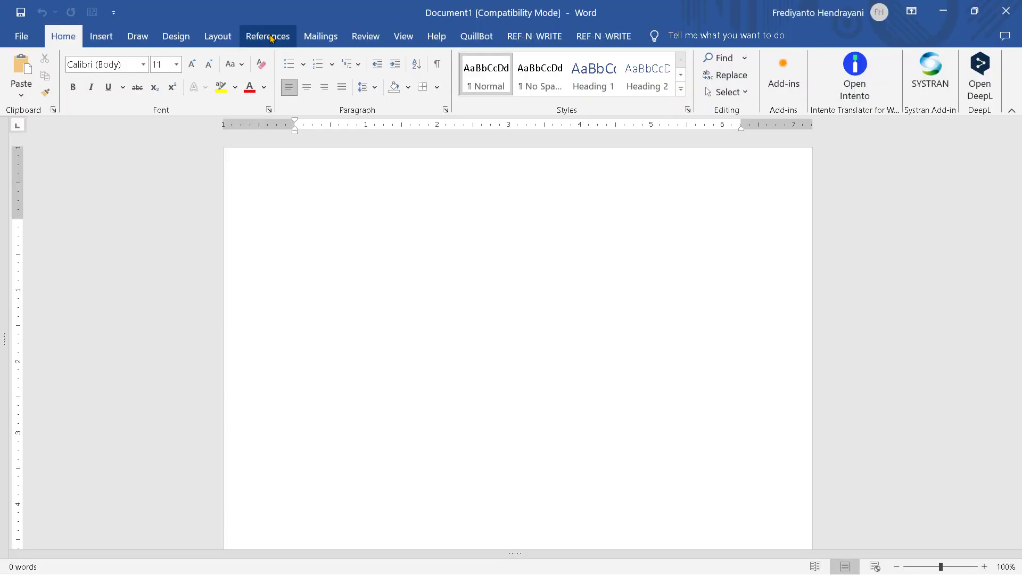
{"action": "left_click", "coordinate": [271, 38]}
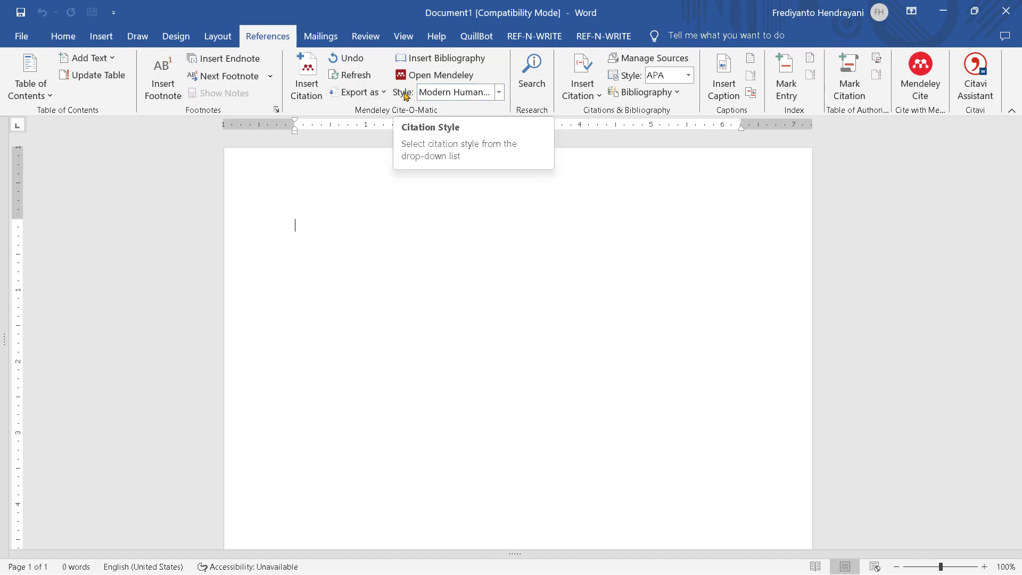
{"action": "left_click", "coordinate": [499, 93]}
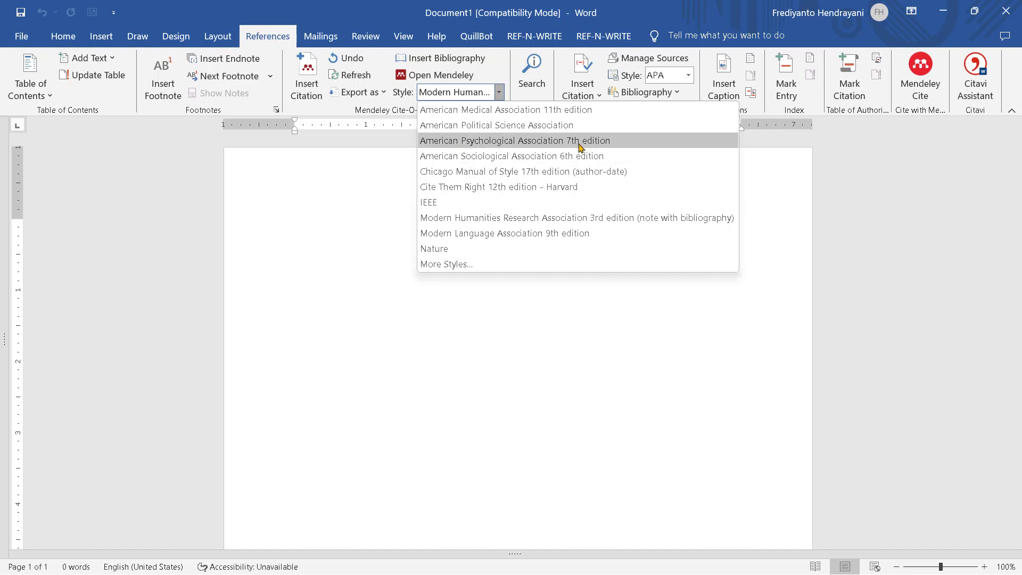
{"action": "left_click", "coordinate": [516, 147]}
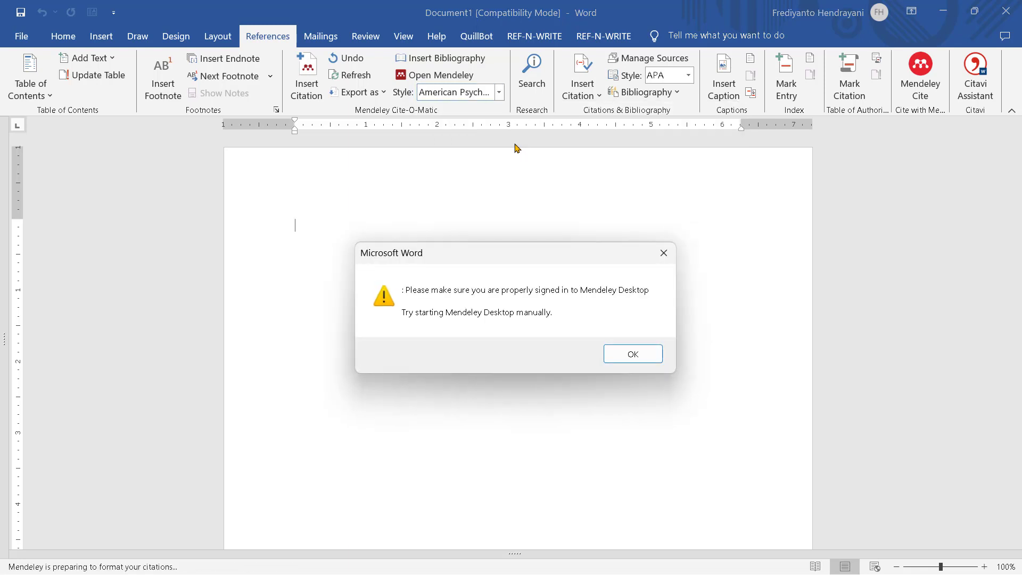
{"action": "left_click", "coordinate": [633, 355]}
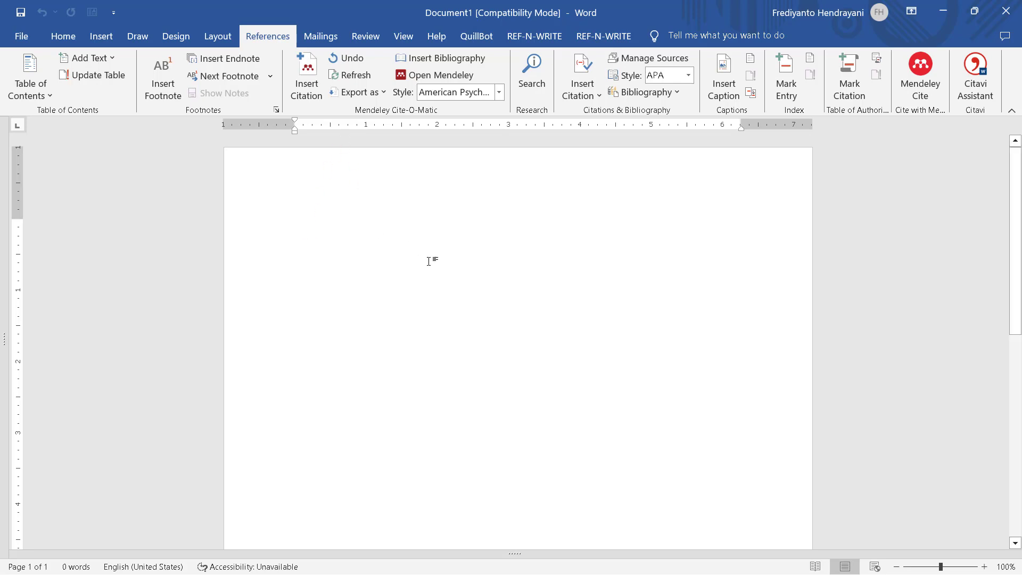
- Switch to Chrome and load the Google Scholar home page in the existing search results tab
{"action": "mouse_move", "coordinate": [473, 572]}
{"action": "left_click", "coordinate": [556, 556]}
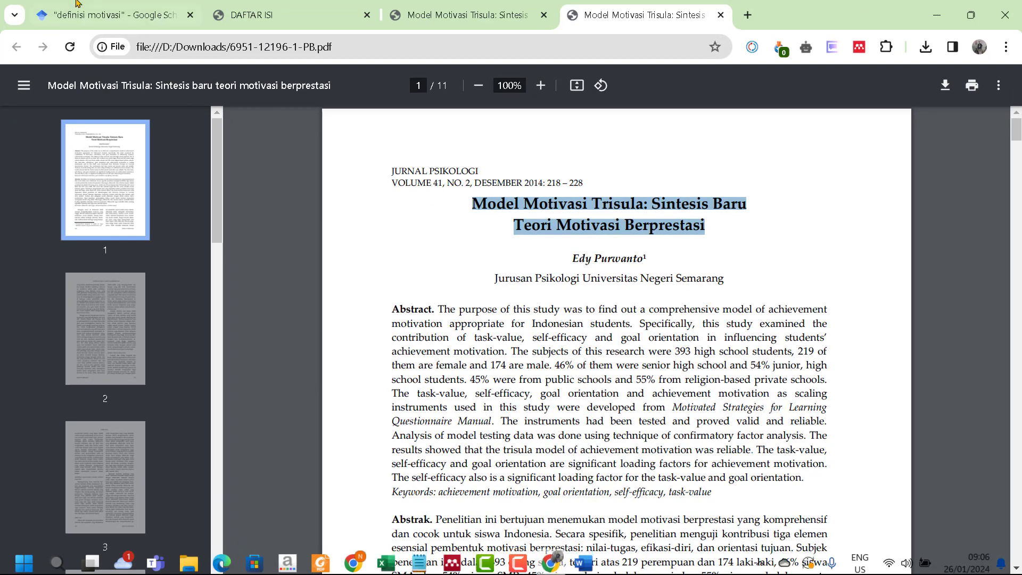
{"action": "left_click", "coordinate": [72, 13]}
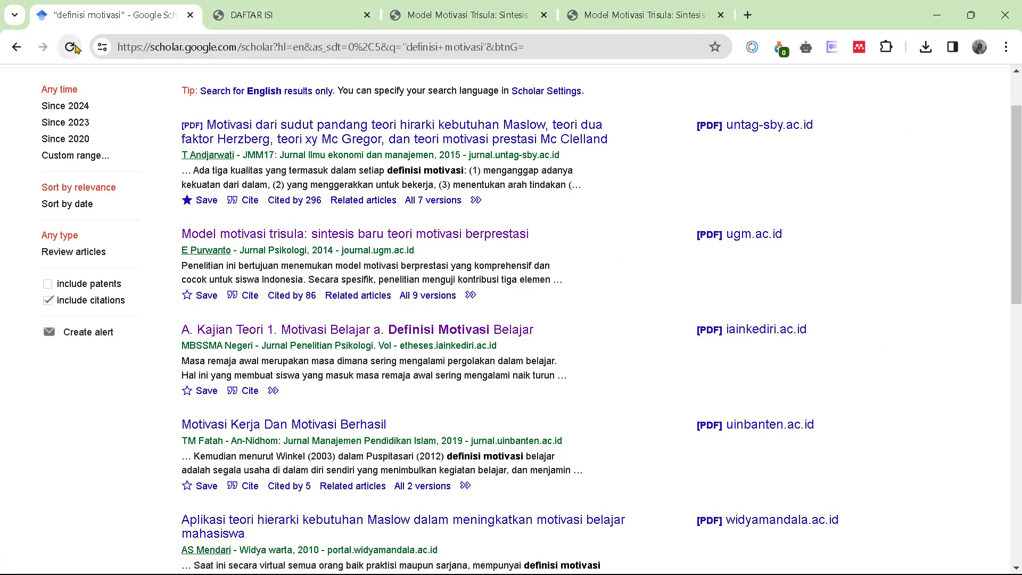
{"action": "left_click", "coordinate": [186, 47]}
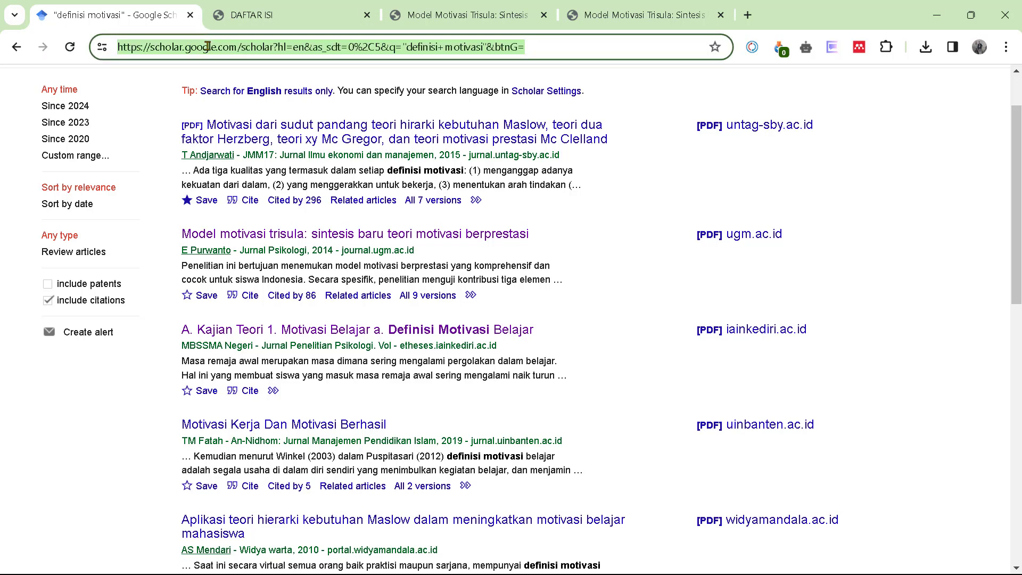
{"action": "type", "text": "oog"}
{"action": "key", "text": "BackSpace"}
{"action": "key", "text": "BackSpace"}
{"action": "key", "text": "BackSpace"}
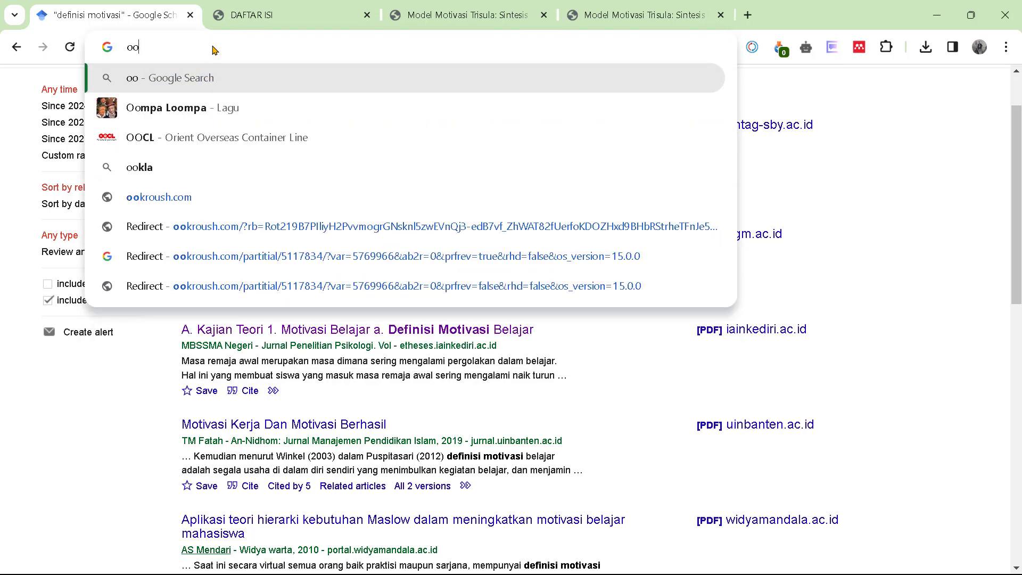
{"action": "type", "text": "ggol"}
{"action": "key", "text": "BackSpace"}
{"action": "key", "text": "BackSpace"}
{"action": "key", "text": "BackSpace"}
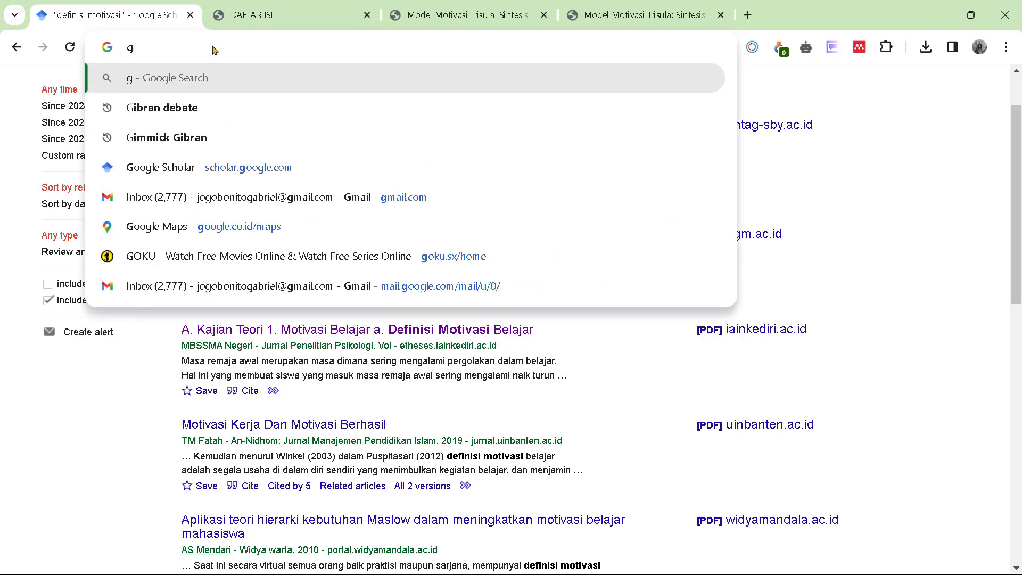
{"action": "type", "text": "oog"}
{"action": "key", "text": "Return"}
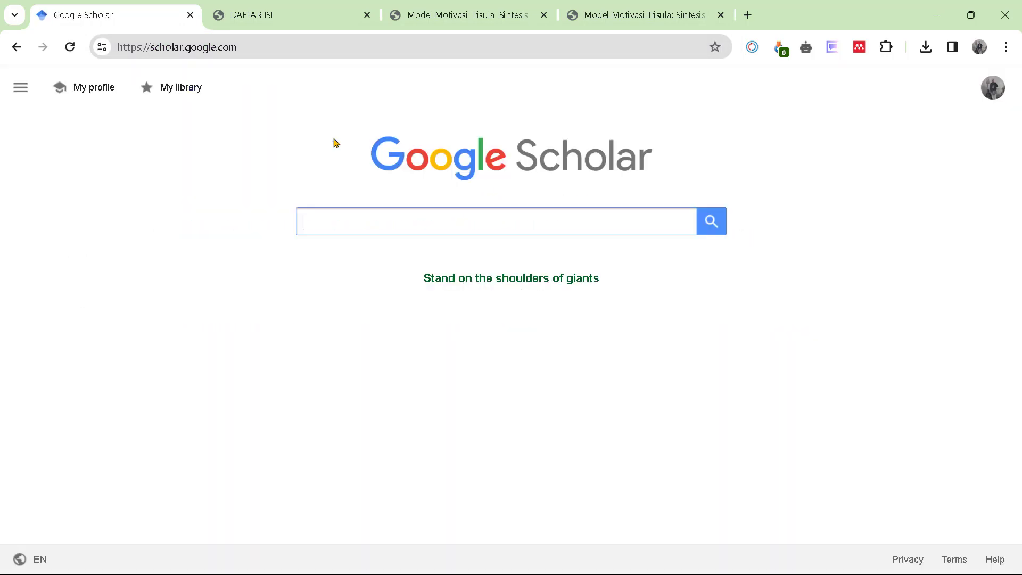
- Search Google Scholar for the exact phrase "definisi motivasi"
{"action": "left_click", "coordinate": [339, 233]}
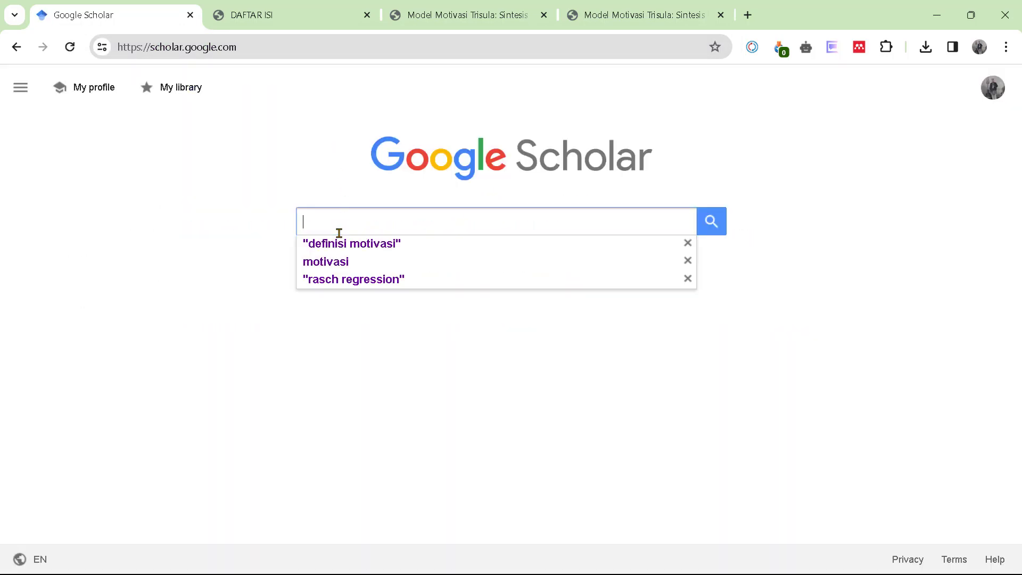
{"action": "type", "text": "de"}
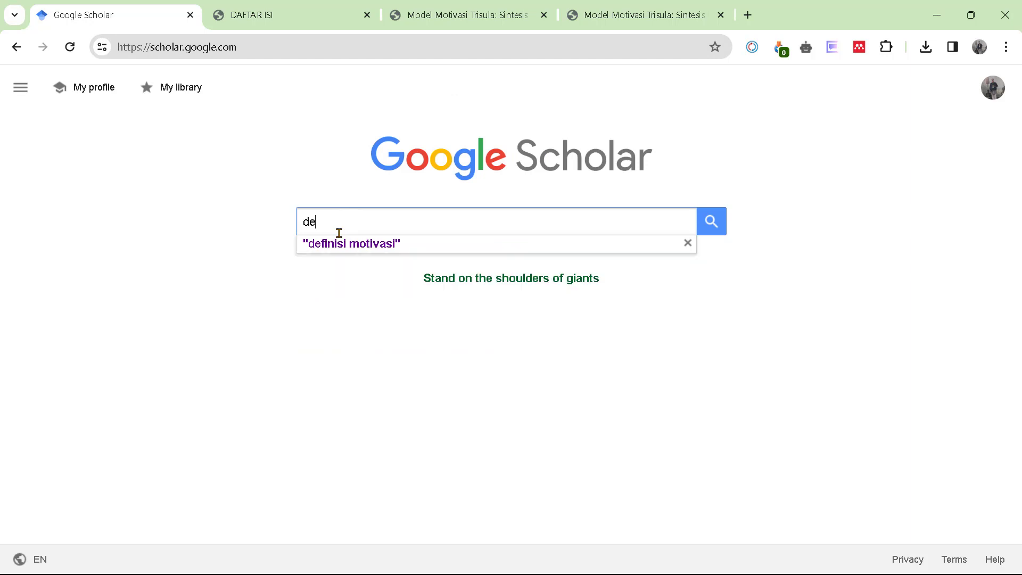
{"action": "type", "text": "finisi"}
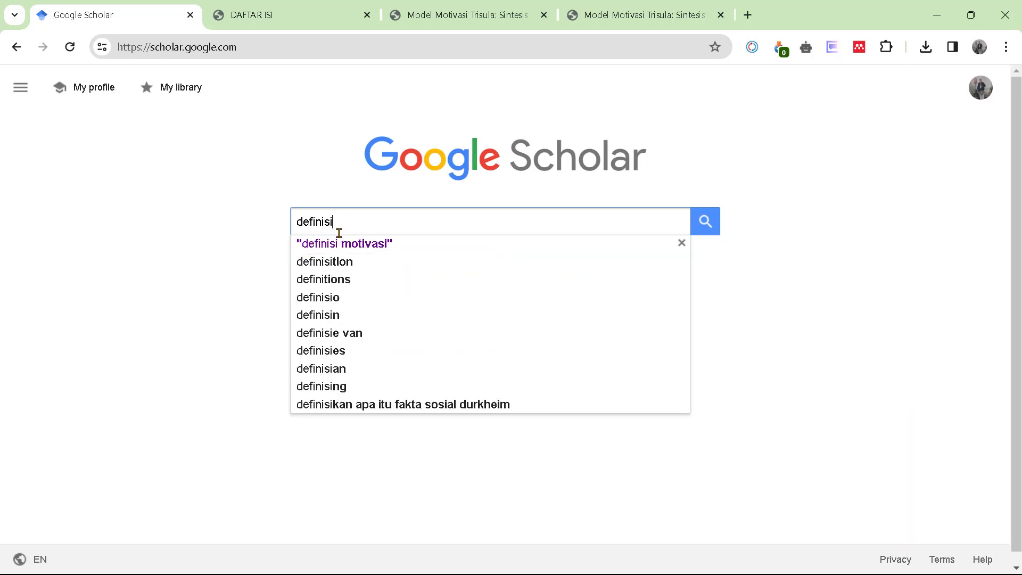
{"action": "left_click", "coordinate": [321, 244]}
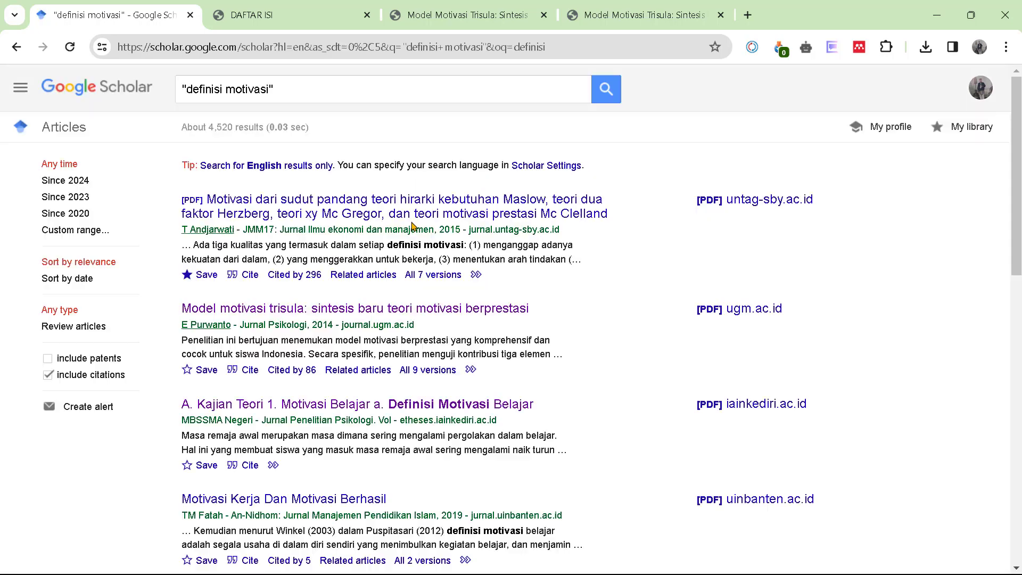
{"action": "left_click", "coordinate": [285, 87]}
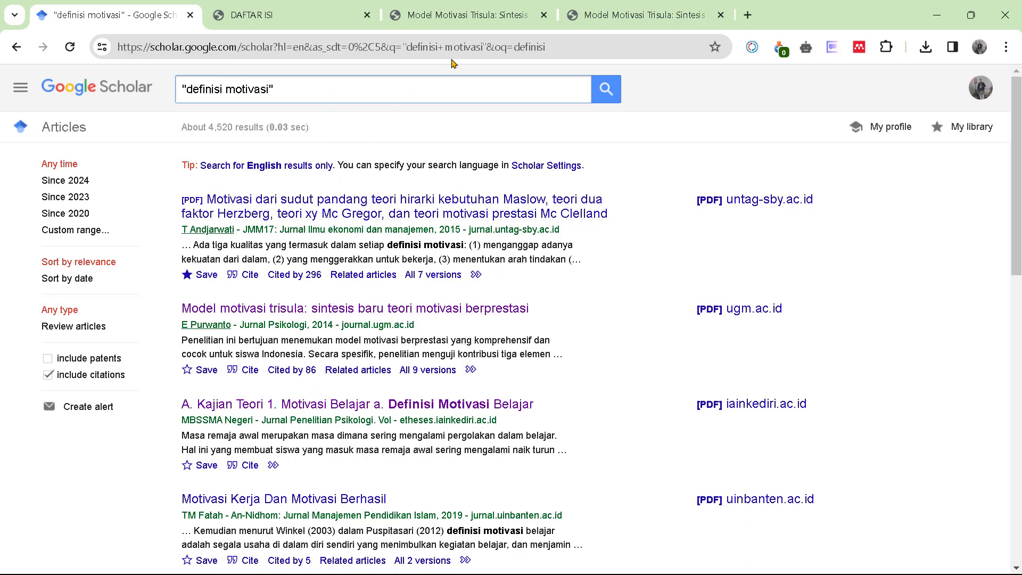
- Close the duplicate "Model Motivasi Trisula" PDF and switch between the DAFTAR ISI and remaining Trisula PDFs
{"action": "left_click", "coordinate": [311, 6]}
{"action": "left_click", "coordinate": [543, 15]}
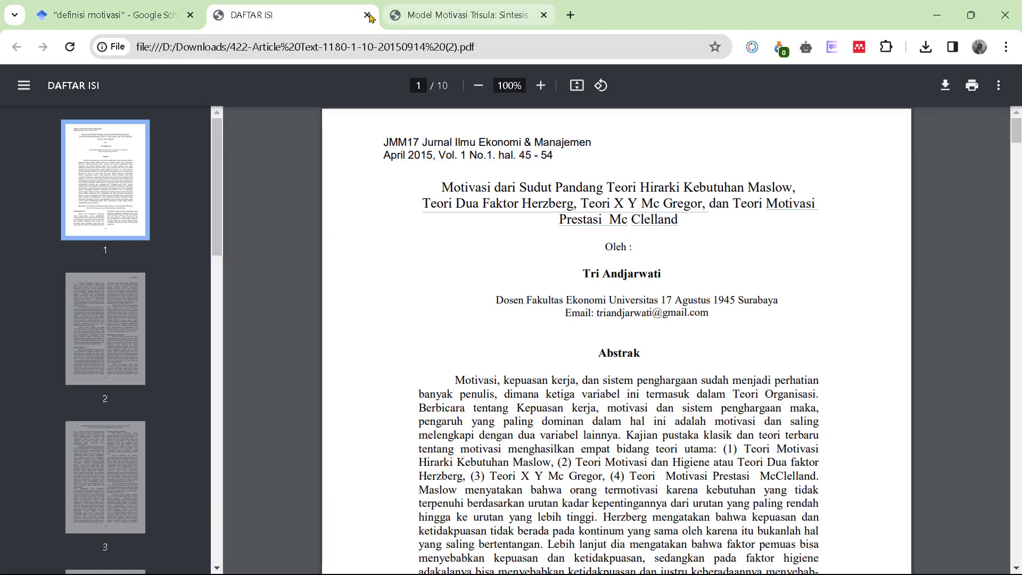
{"action": "left_click", "coordinate": [434, 15]}
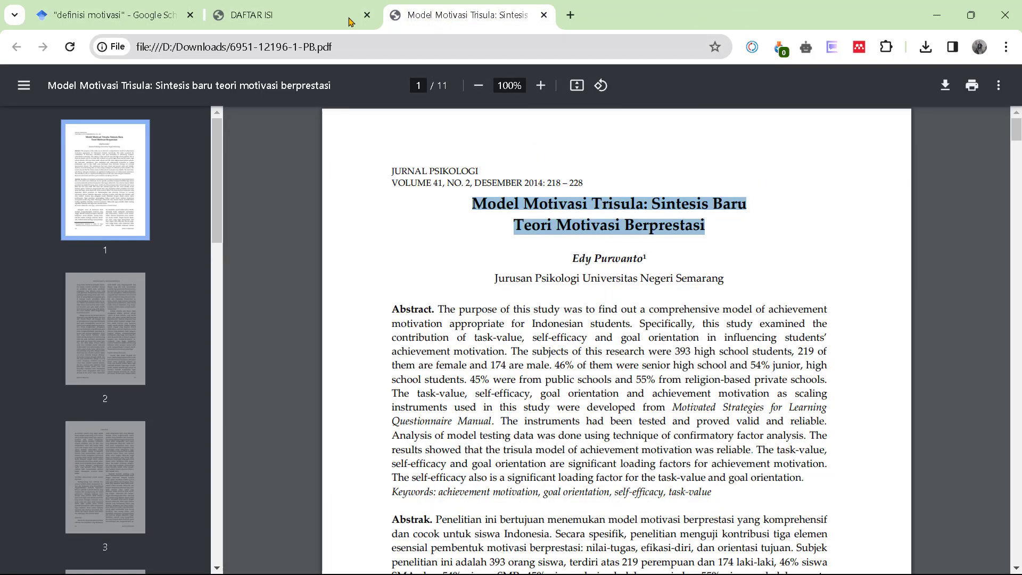
{"action": "left_click", "coordinate": [351, 20]}
{"action": "left_click", "coordinate": [458, 15]}
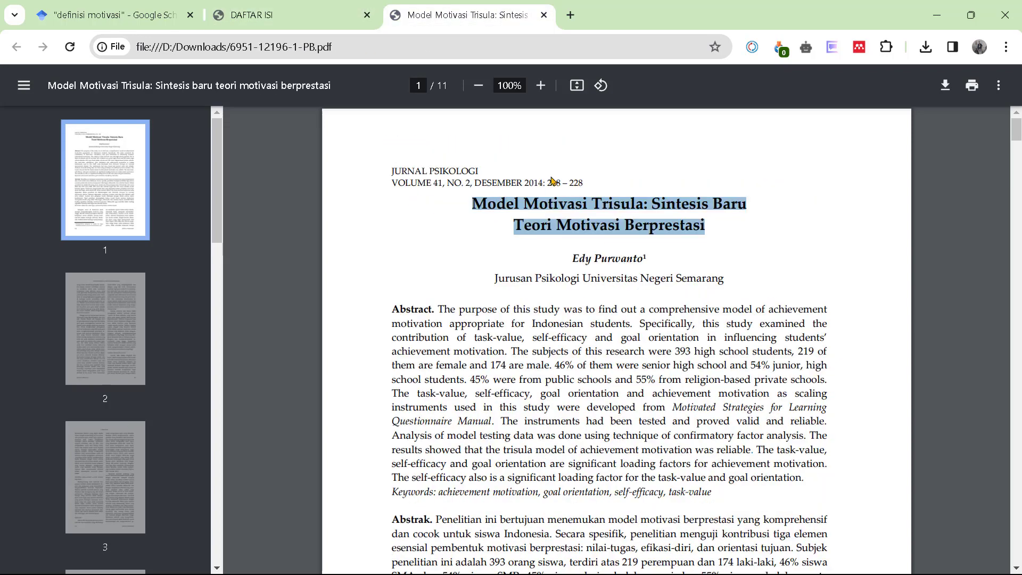
{"action": "left_click", "coordinate": [507, 250]}
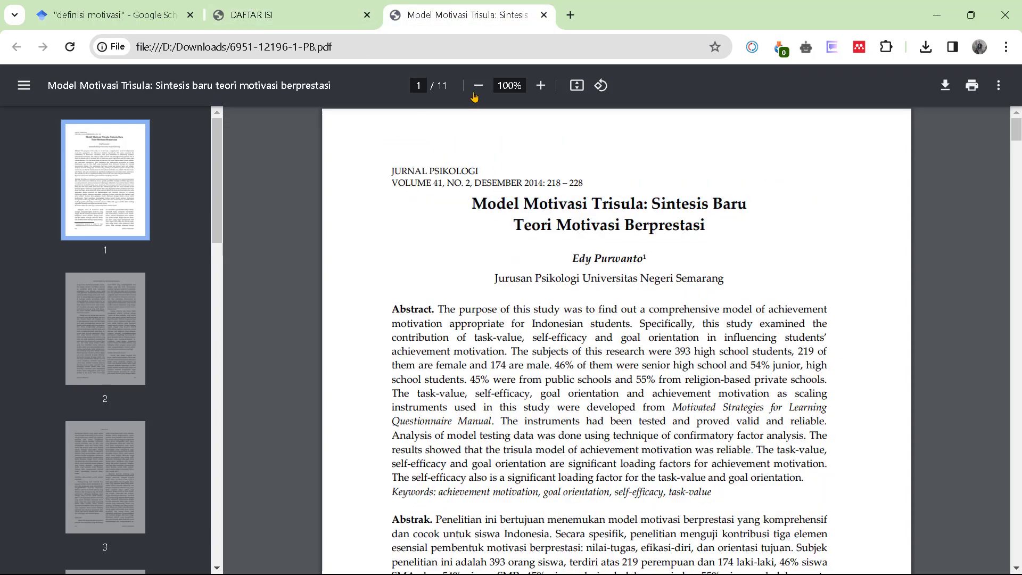
{"action": "left_click", "coordinate": [331, 19]}
{"action": "left_click", "coordinate": [417, 15]}
{"action": "left_click", "coordinate": [311, 20]}
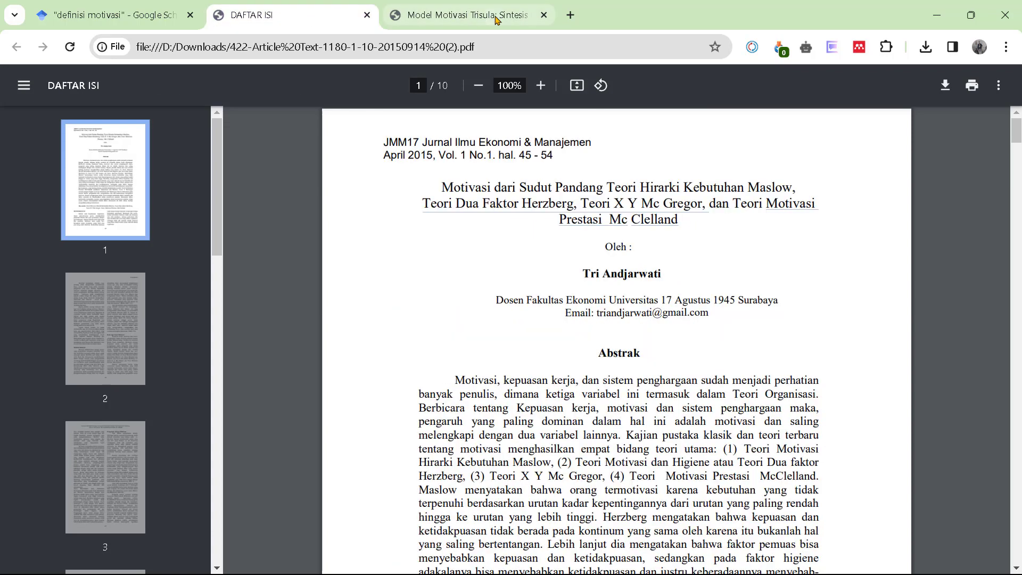
{"action": "left_click", "coordinate": [495, 21]}
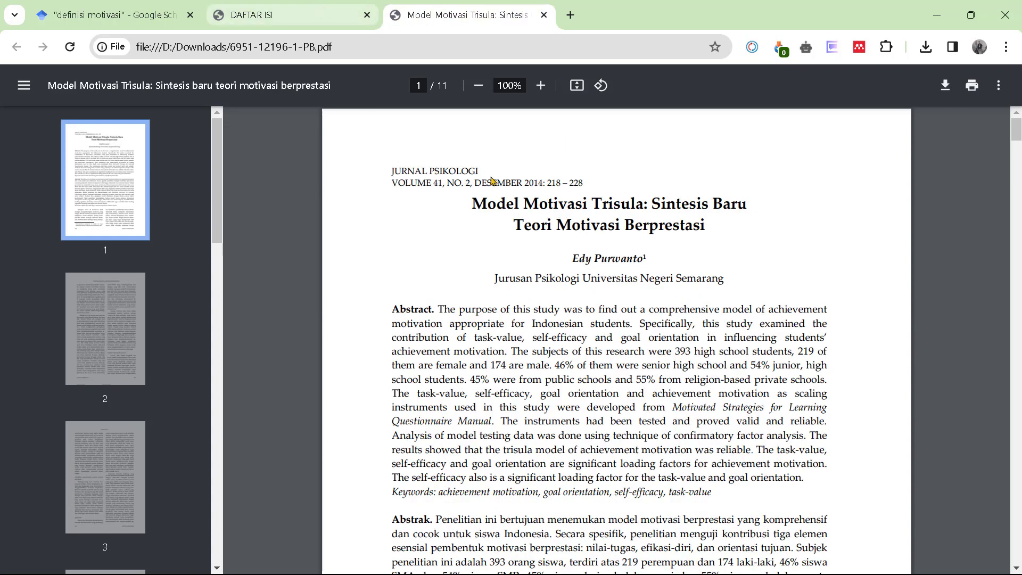
{"action": "left_click", "coordinate": [309, 10]}
{"action": "left_click", "coordinate": [439, 12]}
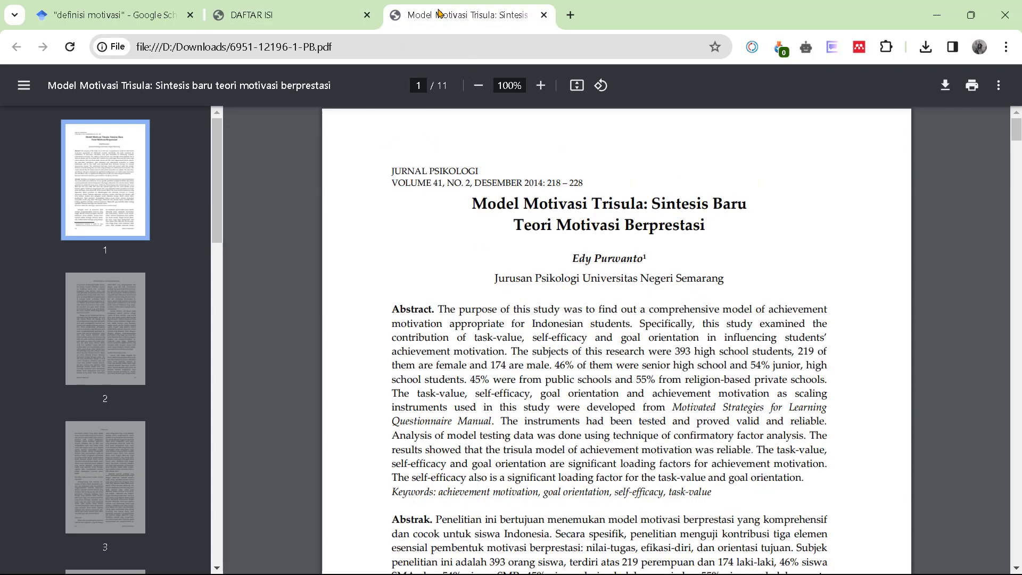
- Download the DAFTAR ISI PDF to the Desktop as "motivsi 1"
{"action": "left_click", "coordinate": [336, 19]}
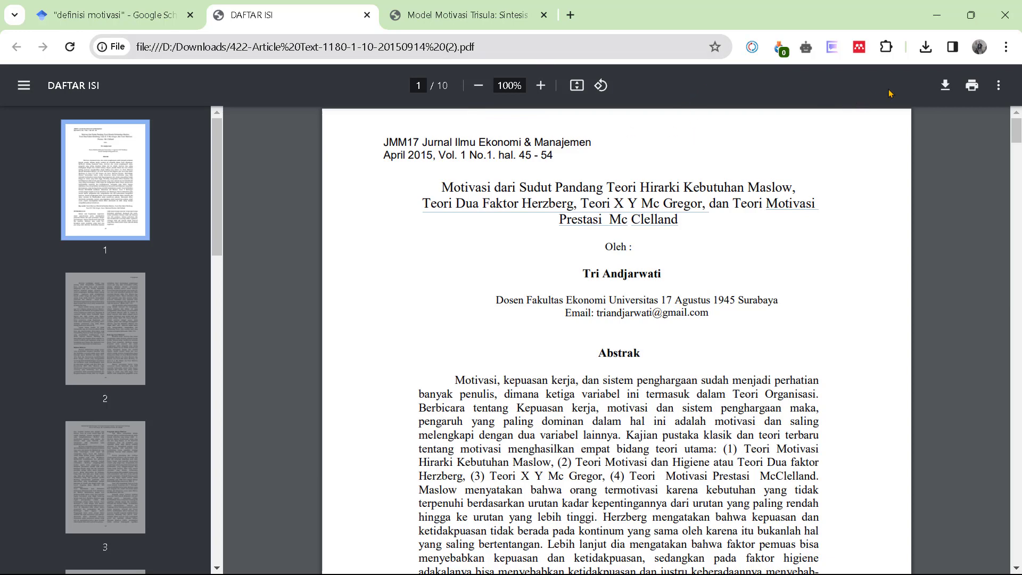
{"action": "left_click", "coordinate": [943, 86]}
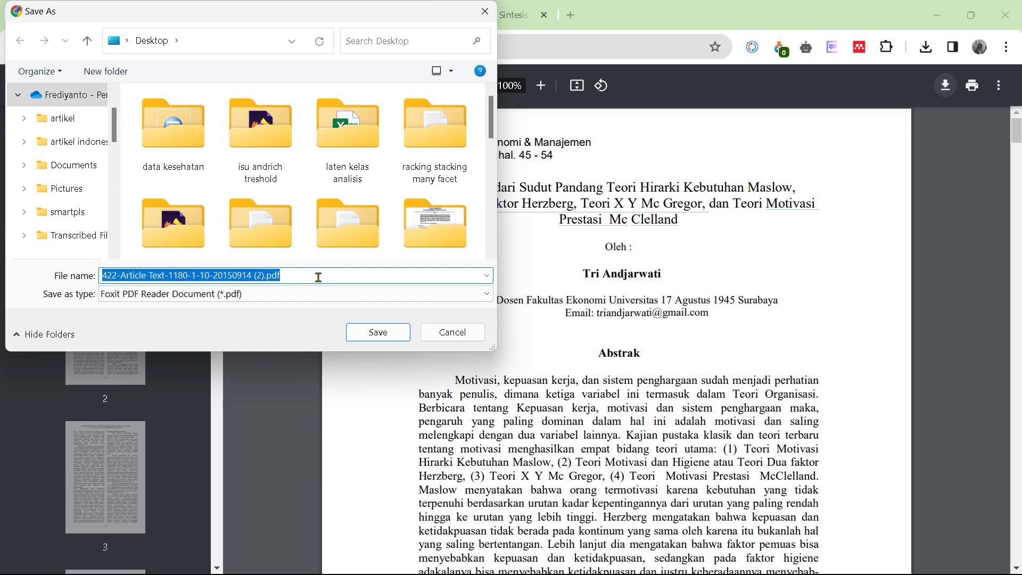
{"action": "key", "text": "BackSpace"}
{"action": "type", "text": "motivsi 1"}
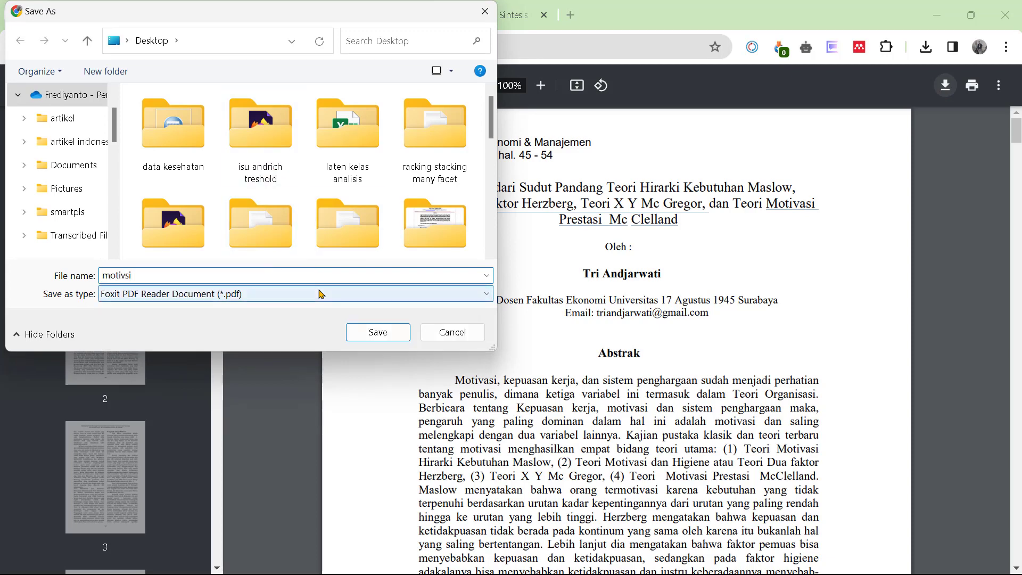
{"action": "left_click", "coordinate": [375, 332]}
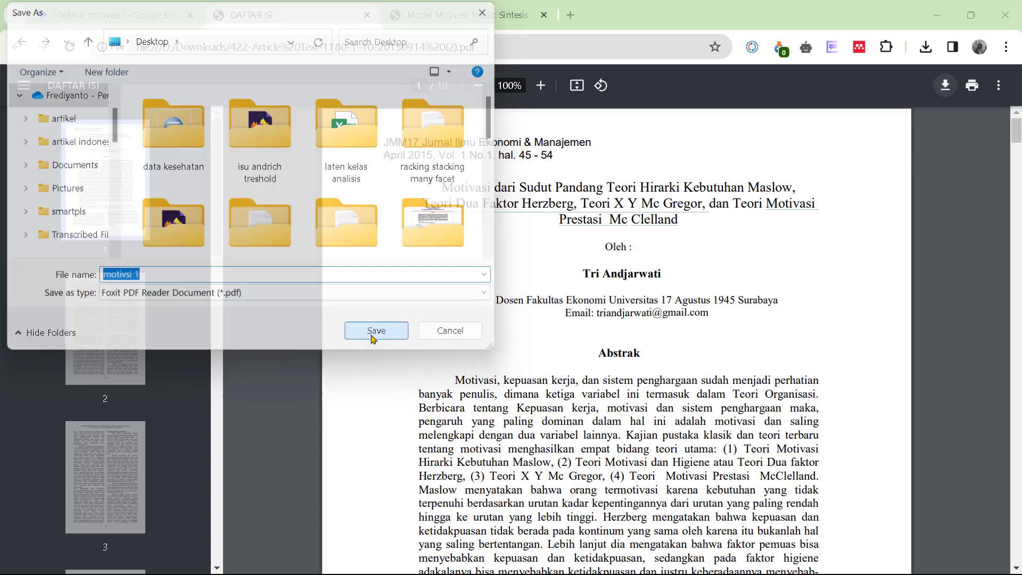
- Download the Model Motivasi Trisula PDF to the Desktop as "motivsi 2"
{"action": "left_click", "coordinate": [426, 15]}
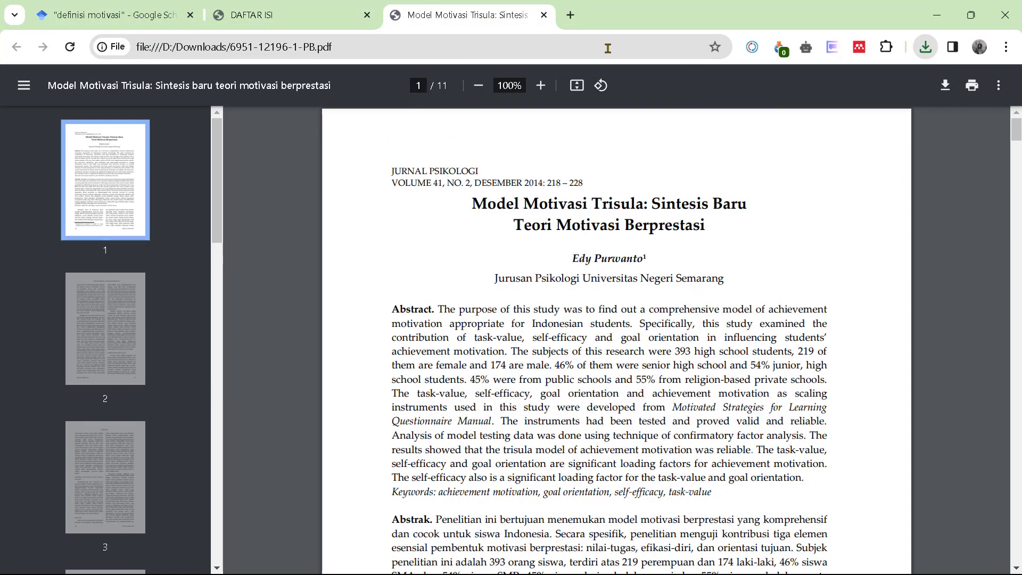
{"action": "left_click", "coordinate": [946, 87]}
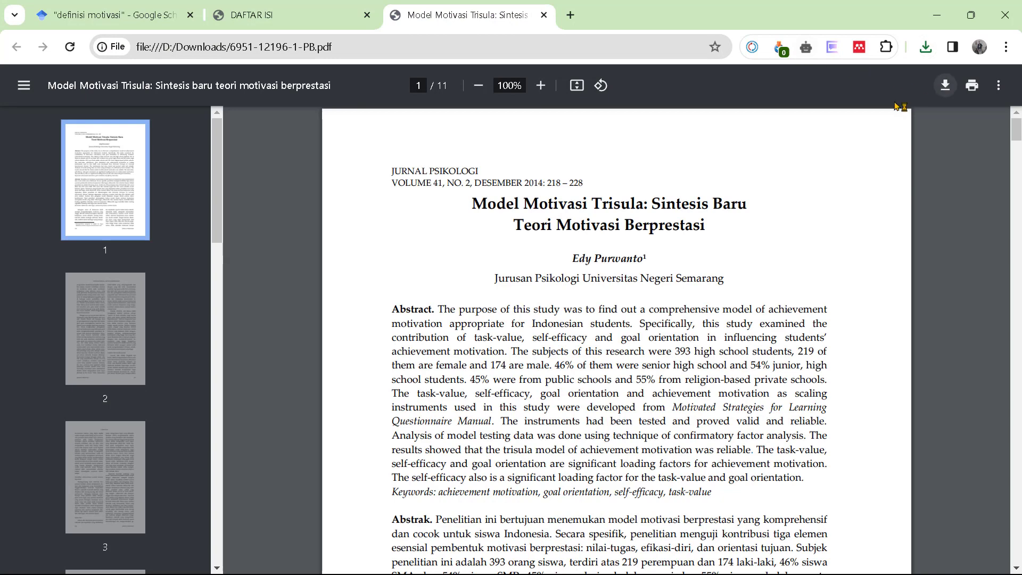
{"action": "type", "text": "m"}
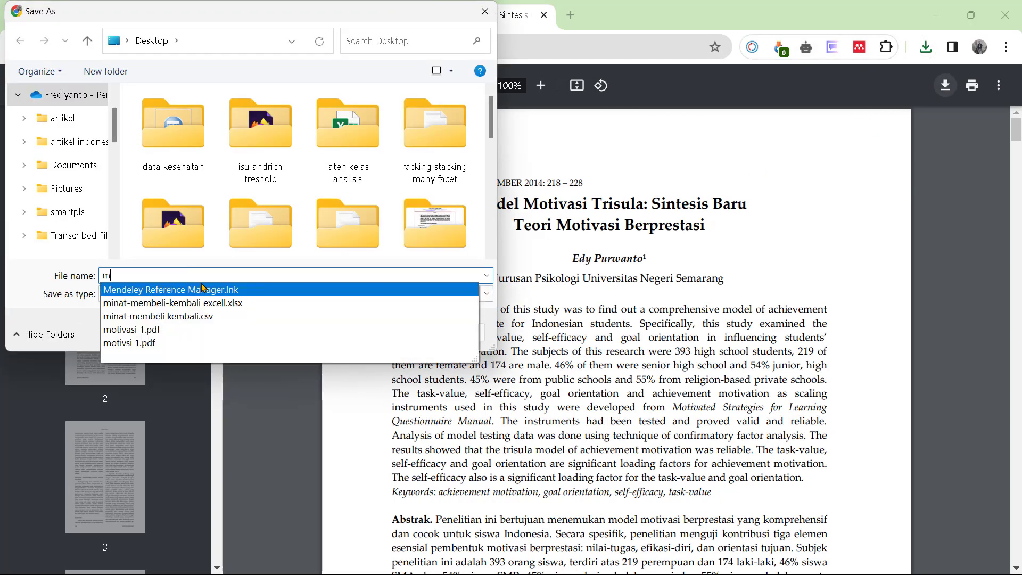
{"action": "type", "text": "otivsi 2"}
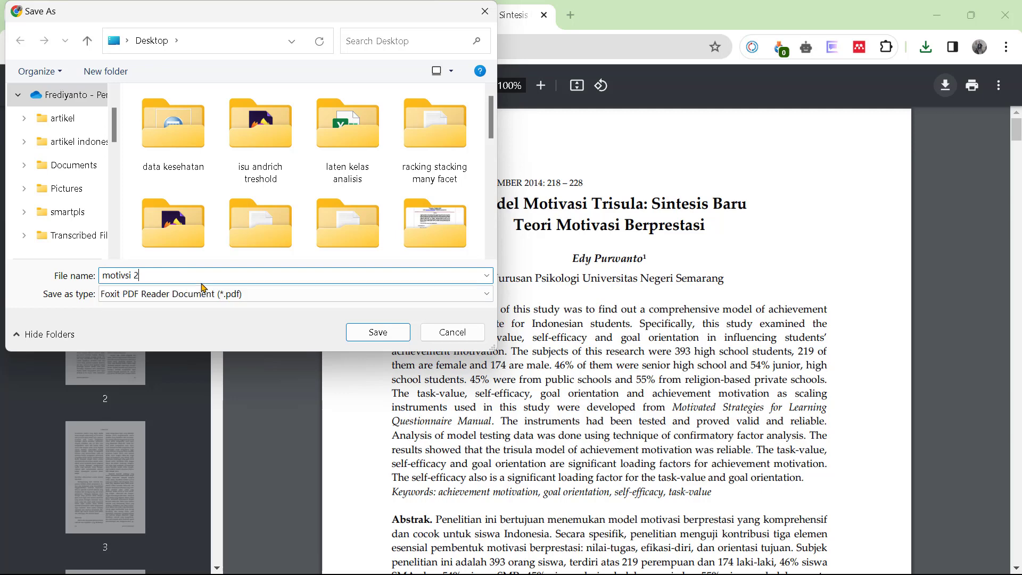
{"action": "left_click", "coordinate": [401, 340]}
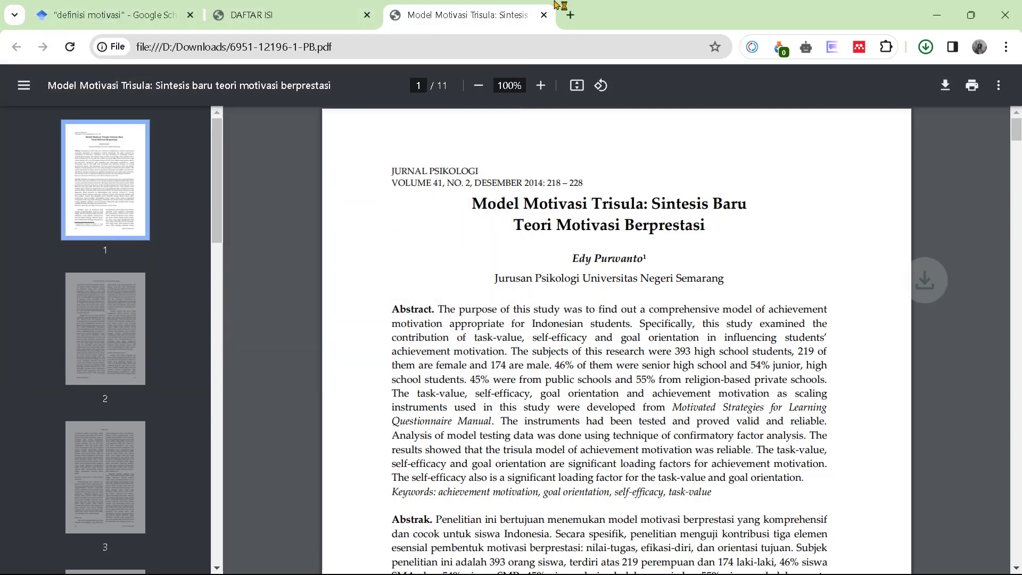
- Close the Model Motivasi Trisula and DAFTAR ISI PDFs and minimize Chrome
{"action": "left_click", "coordinate": [543, 15]}
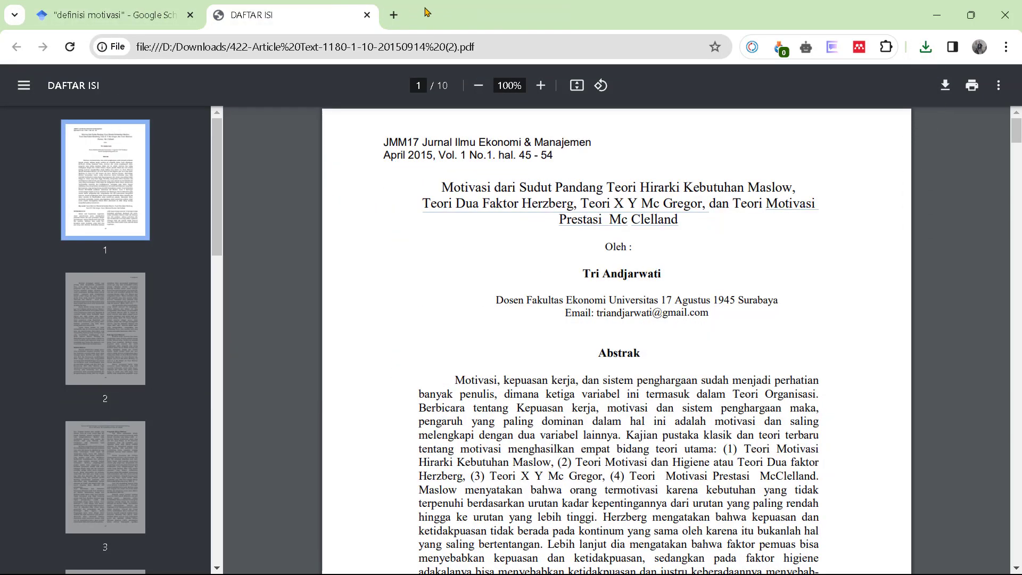
{"action": "left_click", "coordinate": [367, 15]}
{"action": "left_click", "coordinate": [937, 20]}
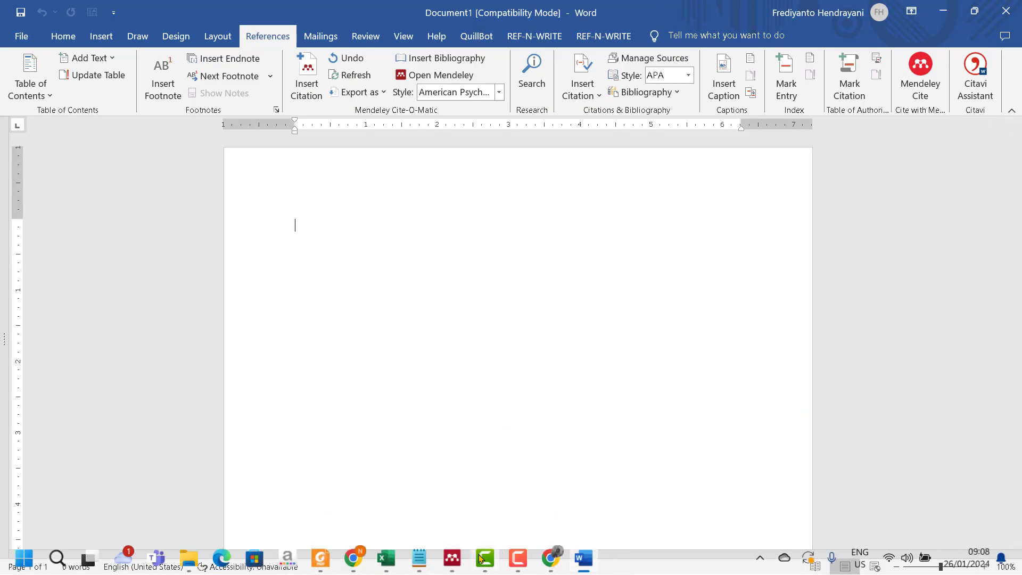
- Switch to Mendeley Desktop and create a library folder named "motivasi"
{"action": "left_click", "coordinate": [452, 558]}
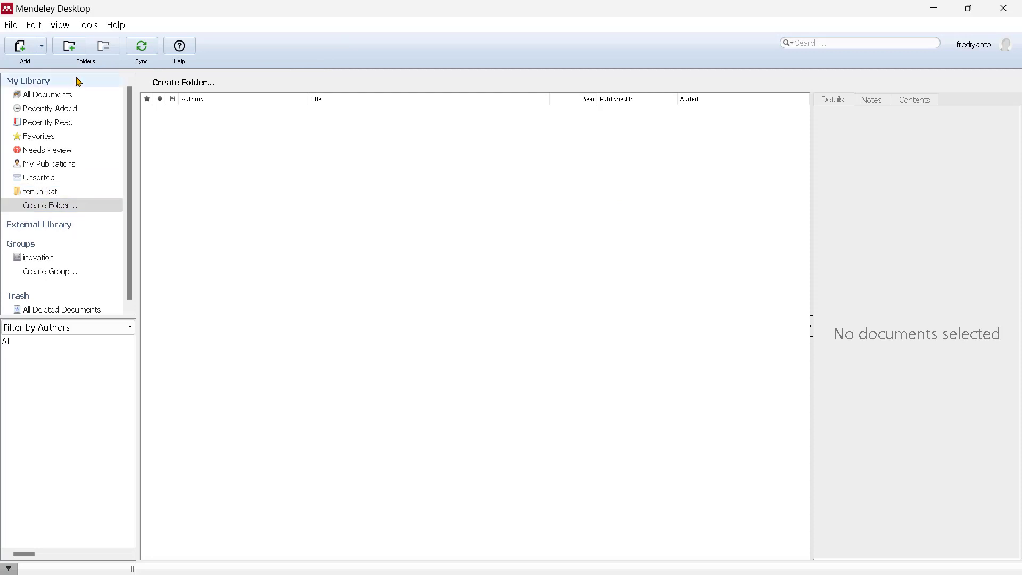
{"action": "left_click", "coordinate": [46, 208]}
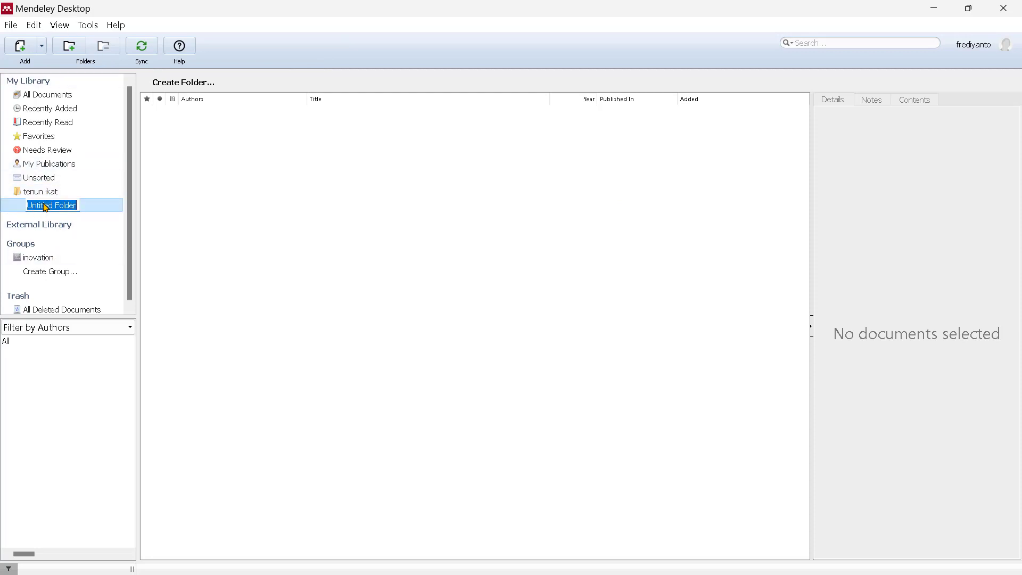
{"action": "type", "text": "motivasi"}
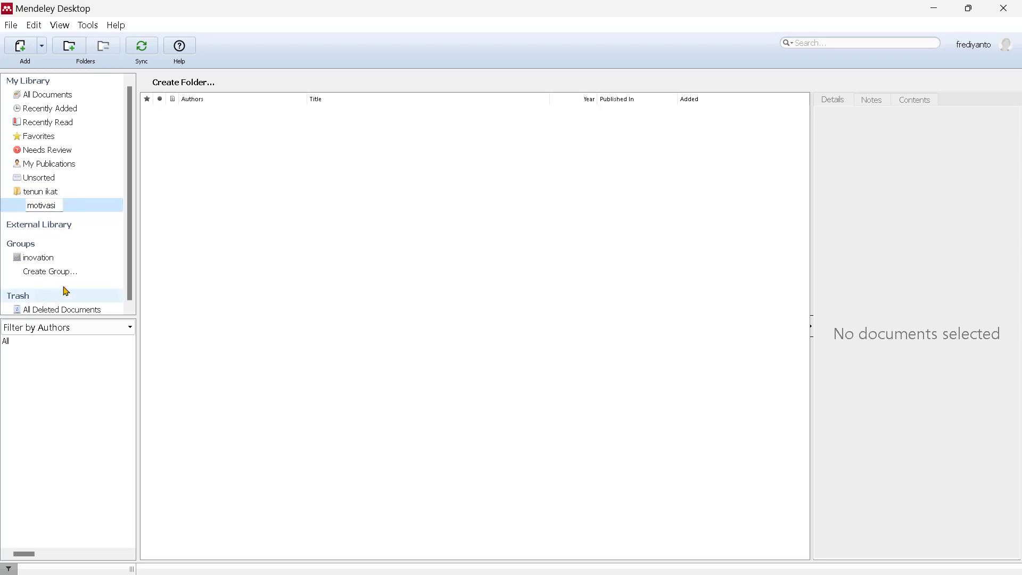
{"action": "key", "text": "Return"}
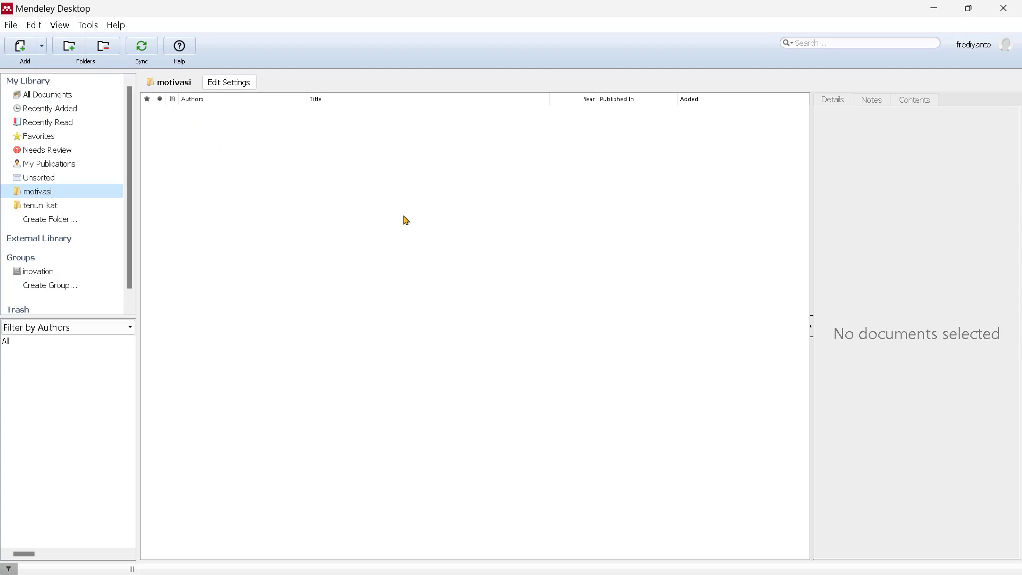
- Add the files motivsi 1.pdf and motivsi 2.pdf from the Desktop to the motivasi folder
{"action": "left_click", "coordinate": [12, 26]}
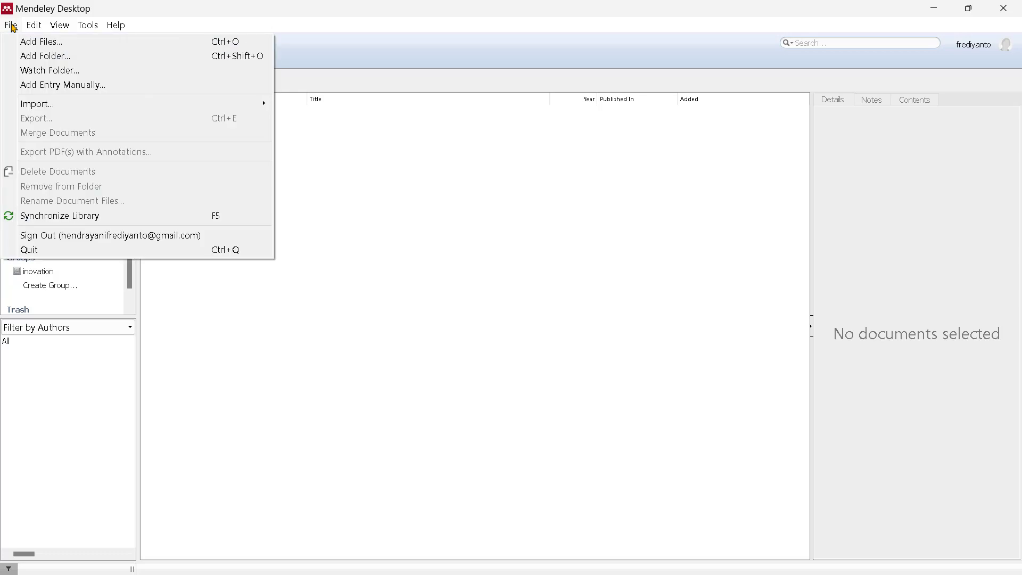
{"action": "left_click", "coordinate": [55, 46]}
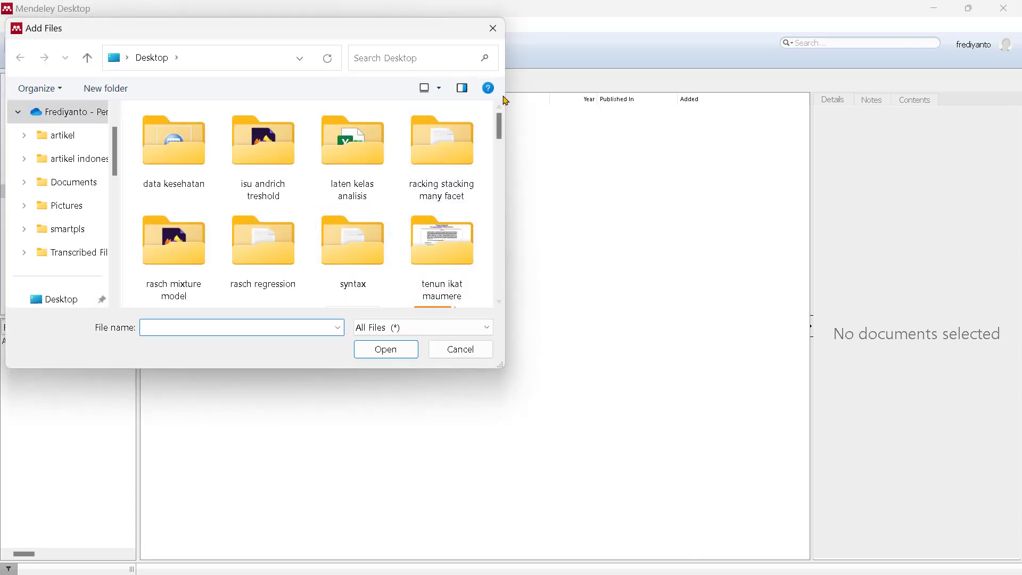
{"action": "left_click_drag", "start_coordinate": [499, 125], "coordinate": [503, 239]}
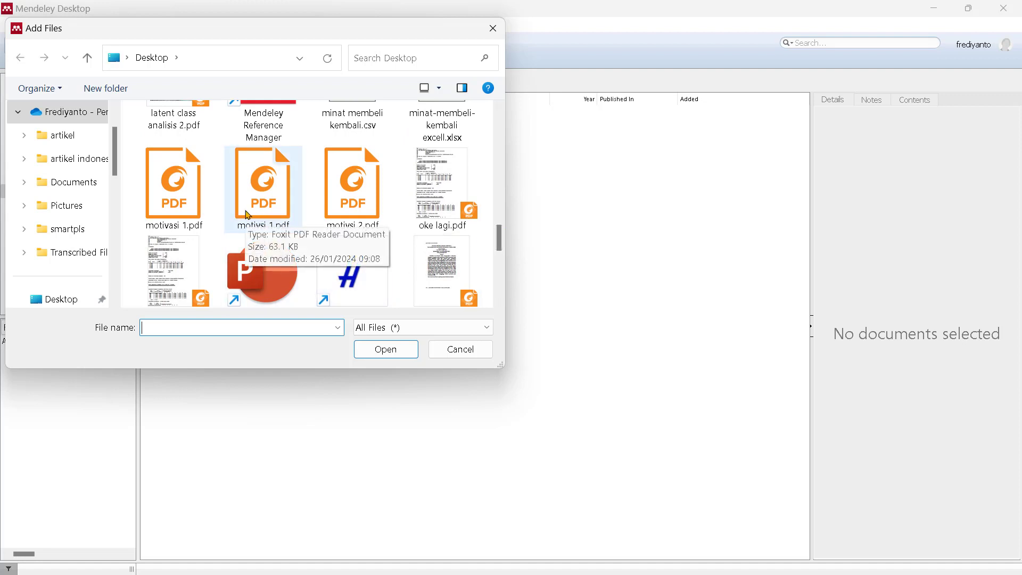
{"action": "left_click", "coordinate": [280, 197]}
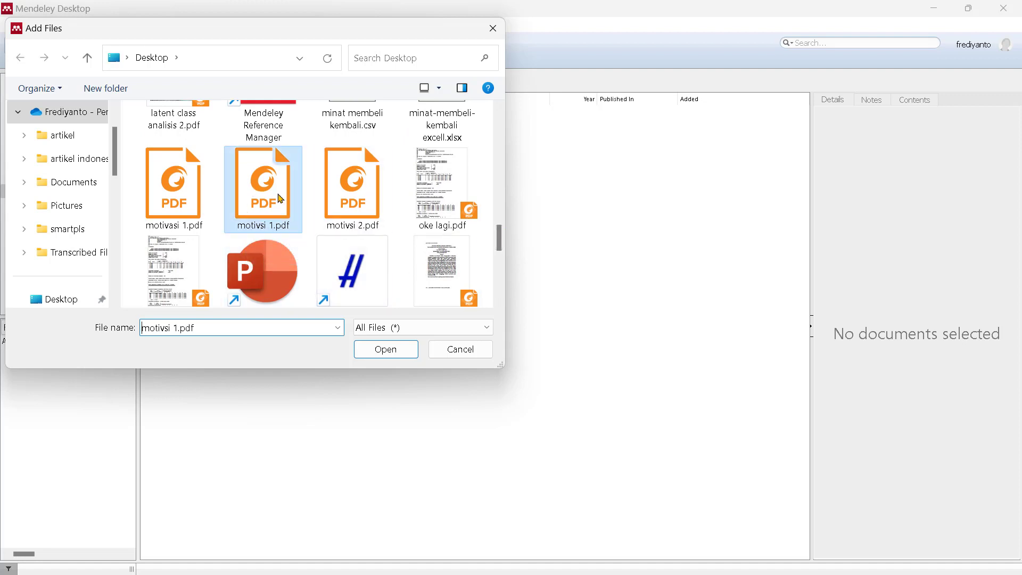
{"action": "left_click", "coordinate": [362, 195], "text": "ctrl"}
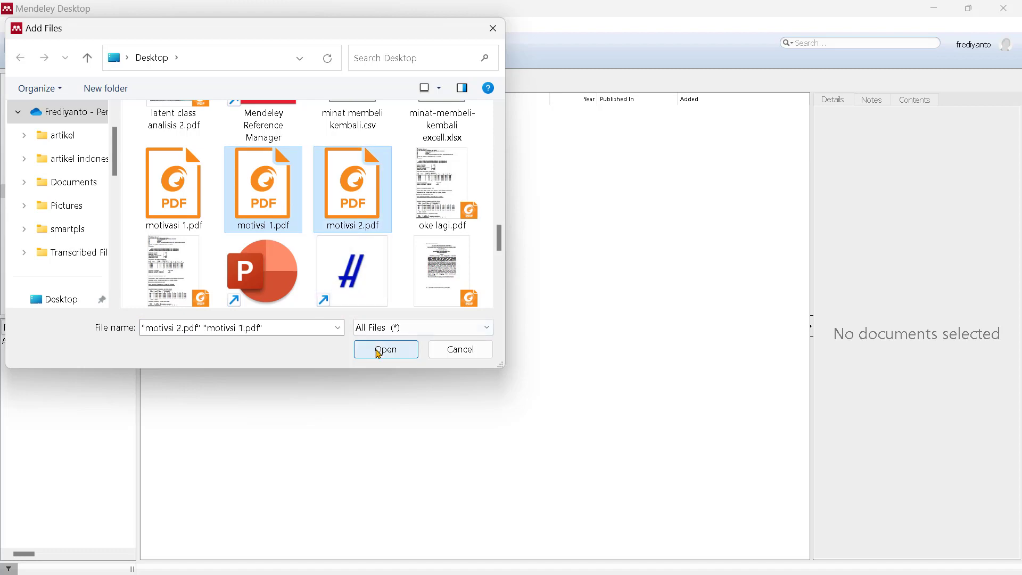
{"action": "left_click", "coordinate": [378, 354]}
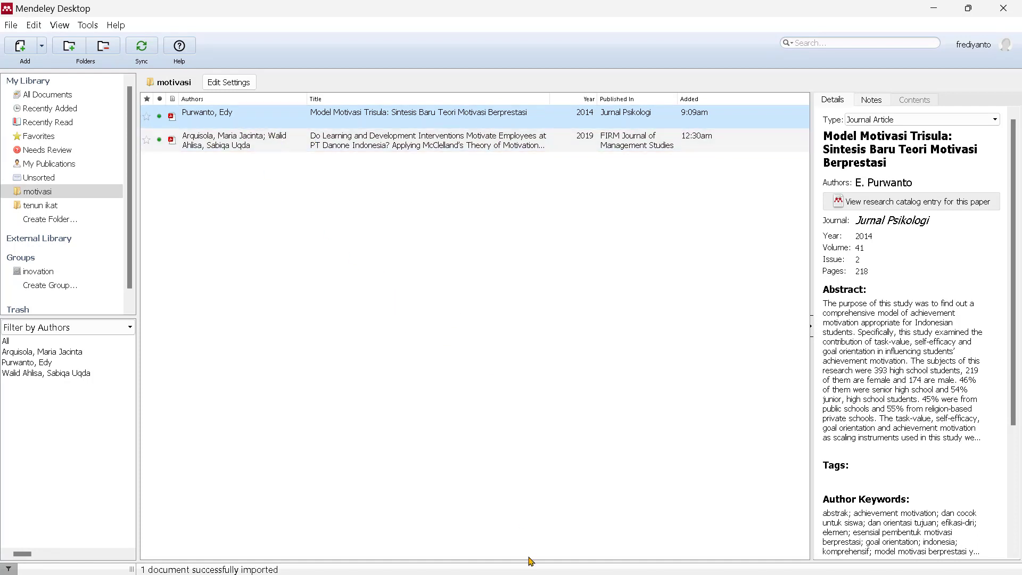
- Open the Model Motivasi Trisula article from the motivasi folder and find the passage defining motivation on page 2
{"action": "left_click", "coordinate": [584, 559]}
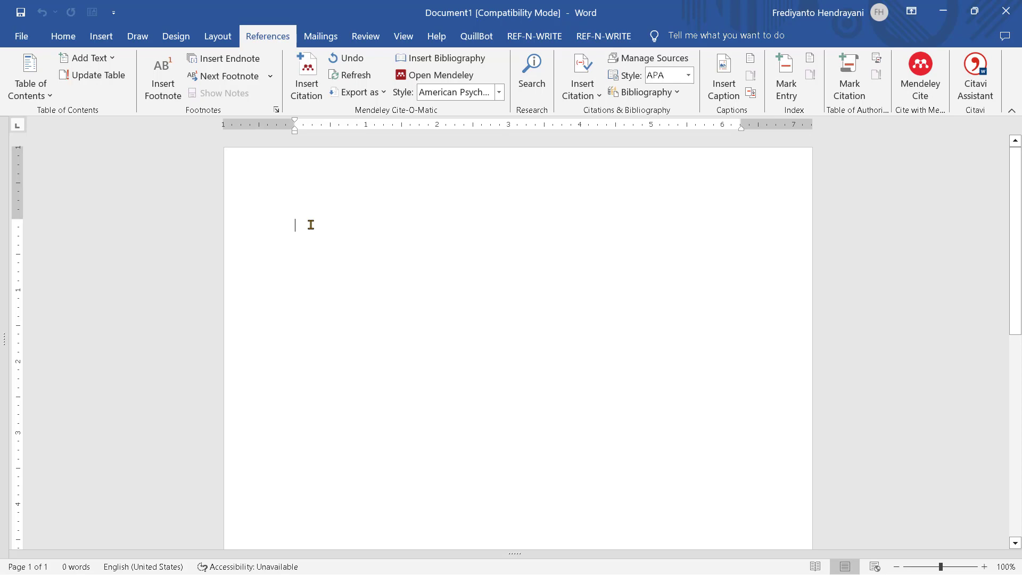
{"action": "left_click", "coordinate": [452, 558]}
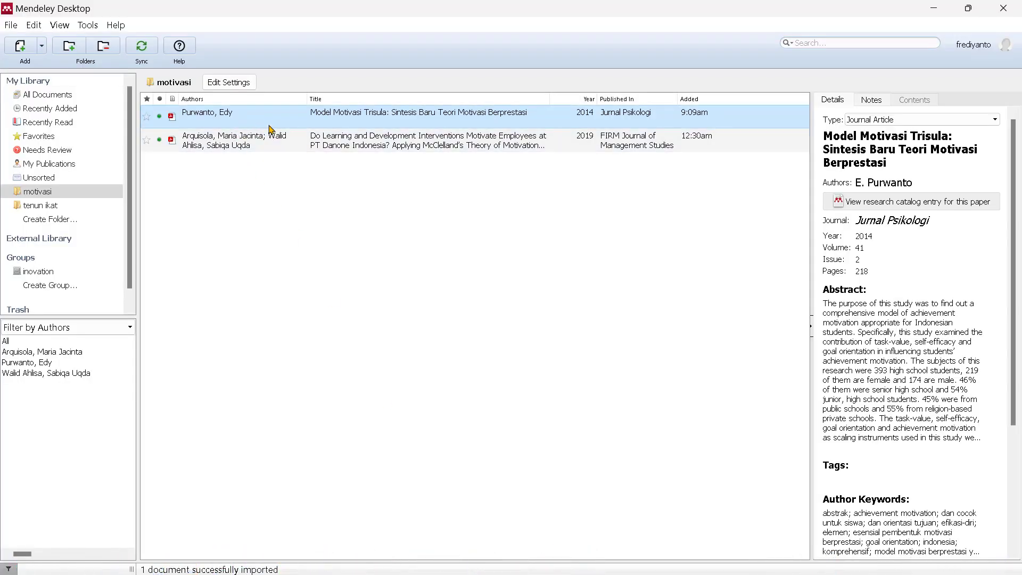
{"action": "double_click", "coordinate": [328, 125]}
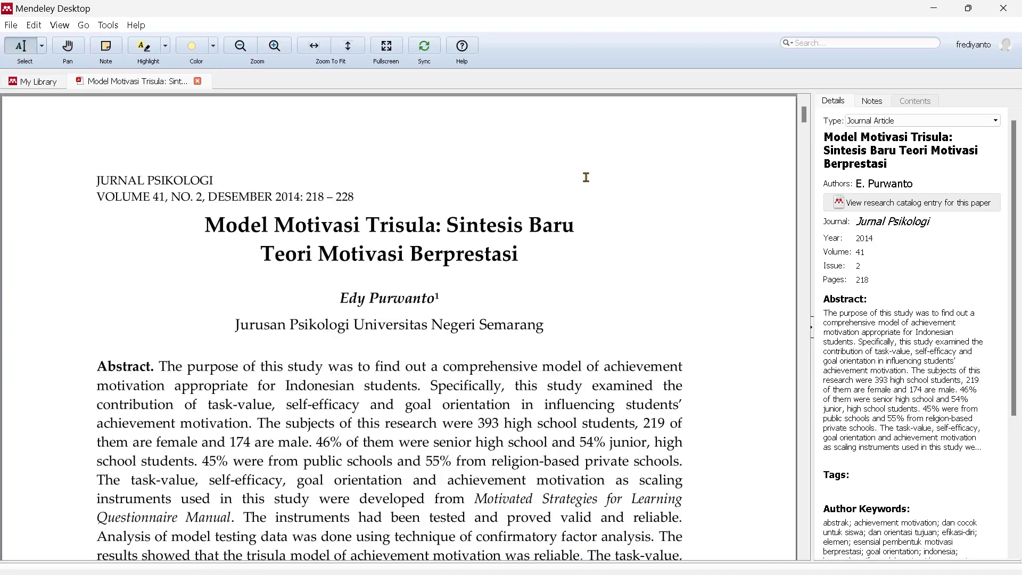
{"action": "scroll", "coordinate": [588, 229], "scroll_direction": "down", "scroll_amount": 5}
{"action": "scroll", "coordinate": [590, 250], "scroll_direction": "down", "scroll_amount": 10}
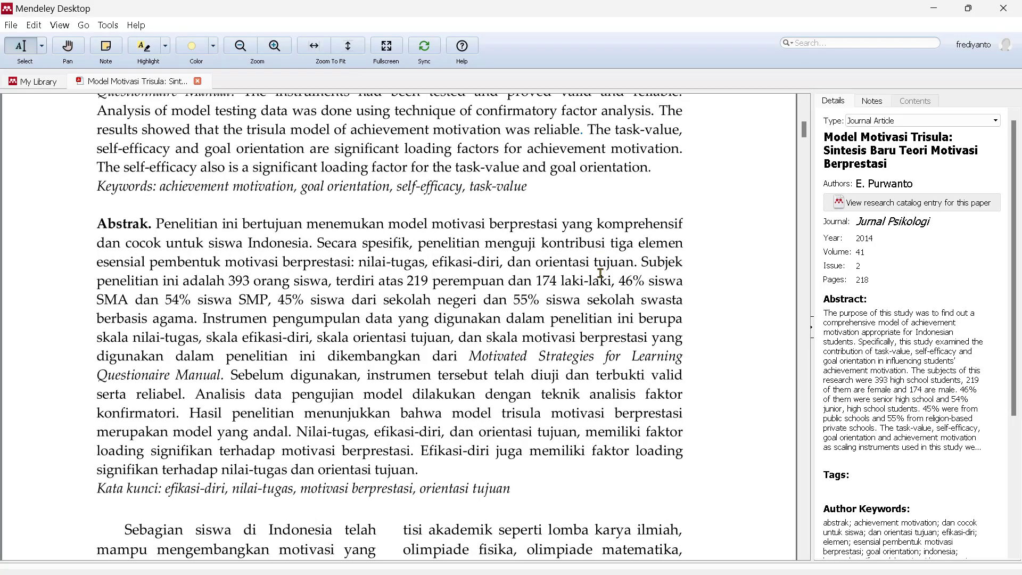
{"action": "scroll", "coordinate": [609, 279], "scroll_direction": "down", "scroll_amount": 10}
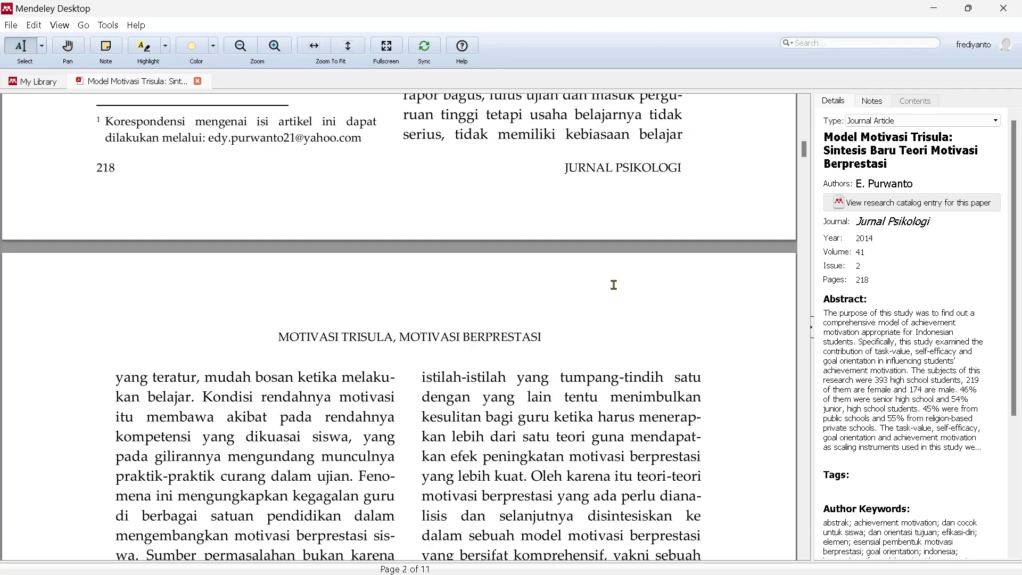
{"action": "scroll", "coordinate": [614, 287], "scroll_direction": "down", "scroll_amount": 3}
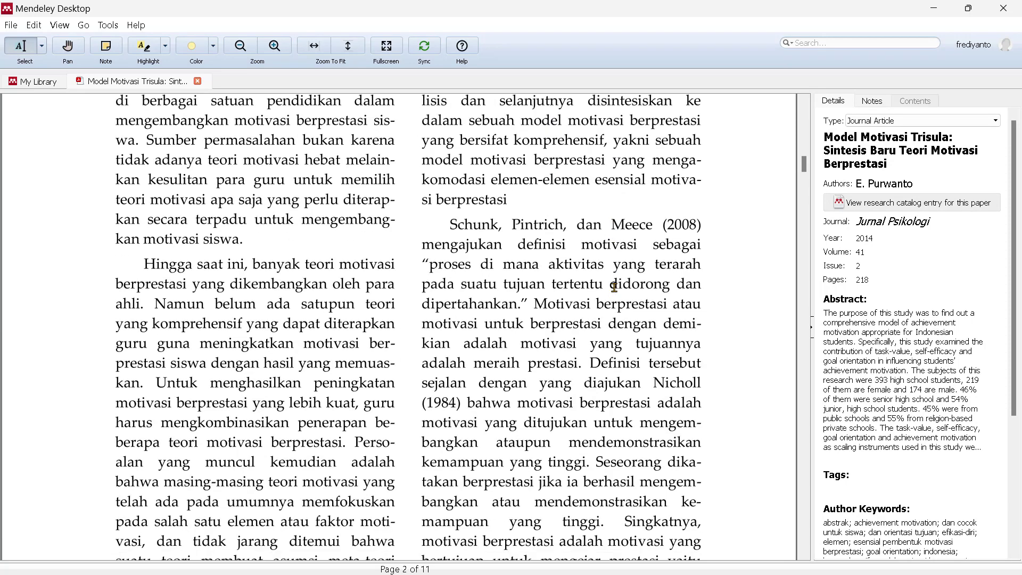
{"action": "scroll", "coordinate": [560, 236], "scroll_direction": "down", "scroll_amount": 1}
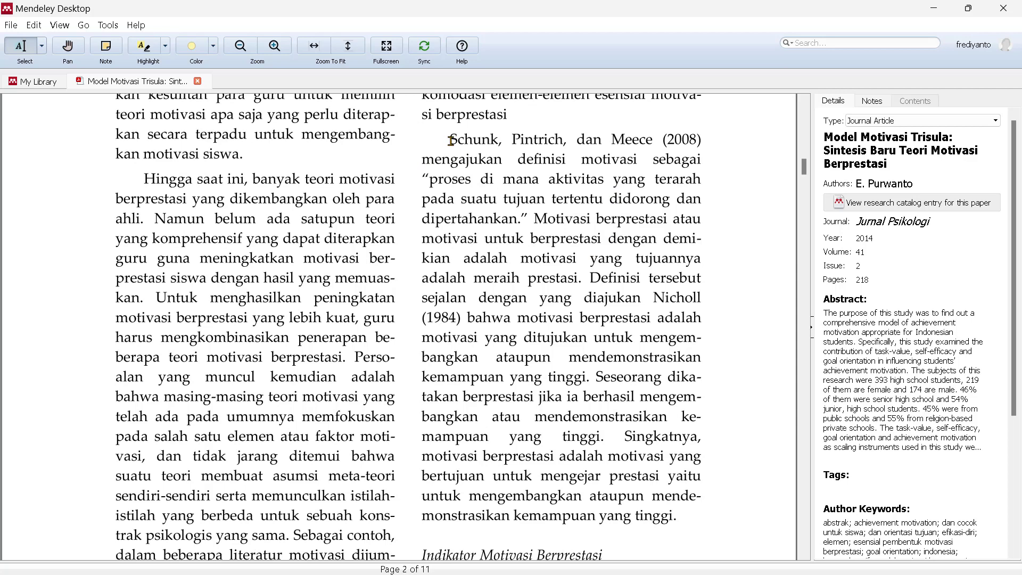
- Copy the sentence on page 2 giving the quoted 2008 definition of motivation and switch to the blank Word document
{"action": "left_click_drag", "start_coordinate": [449, 138], "coordinate": [523, 219]}
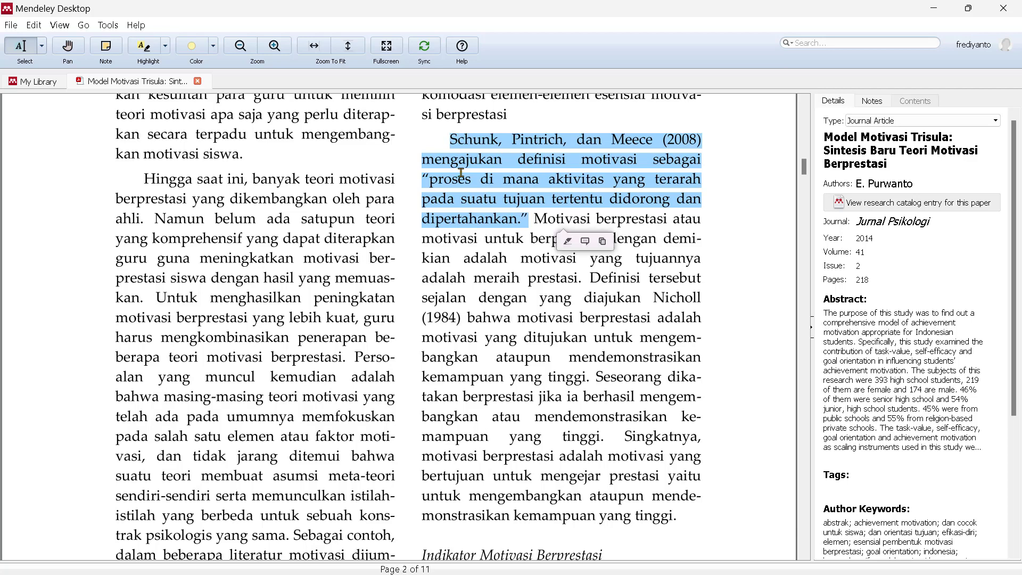
{"action": "right_click", "coordinate": [461, 173]}
{"action": "left_click", "coordinate": [503, 219]}
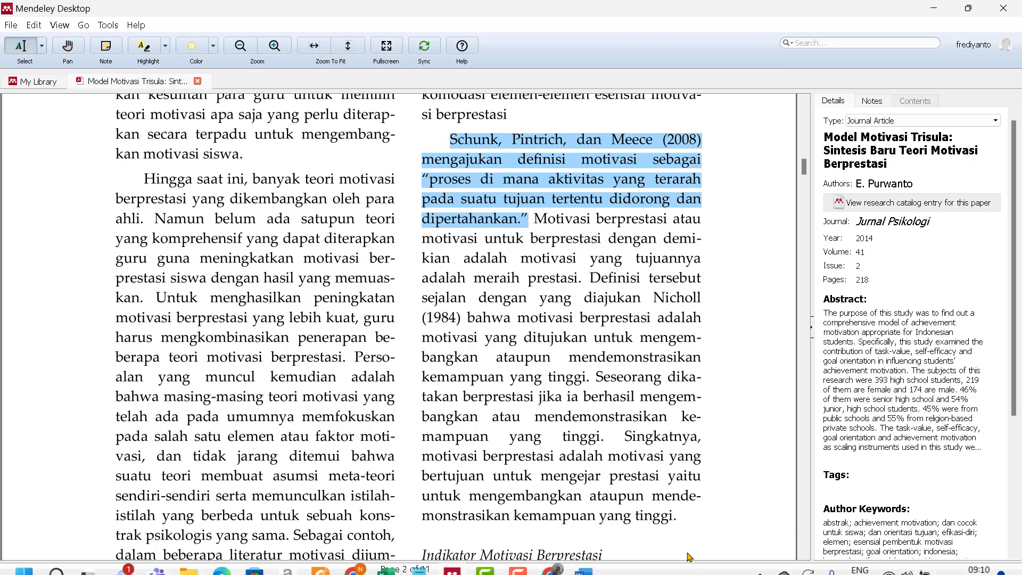
{"action": "left_click", "coordinate": [584, 569]}
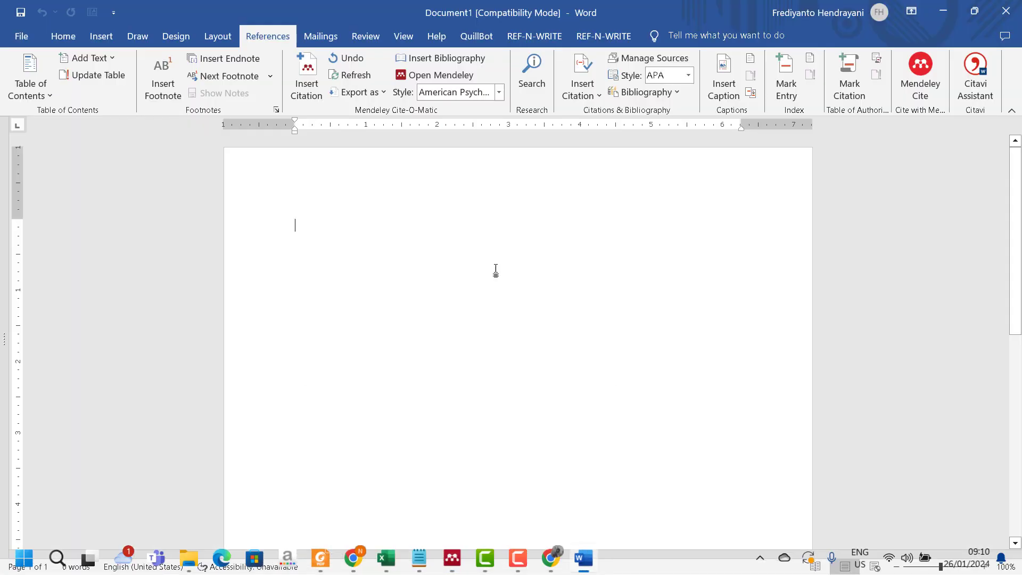
- Paste the copied definition as text only into the blank document and join its broken lines into one paragraph
{"action": "right_click", "coordinate": [327, 226]}
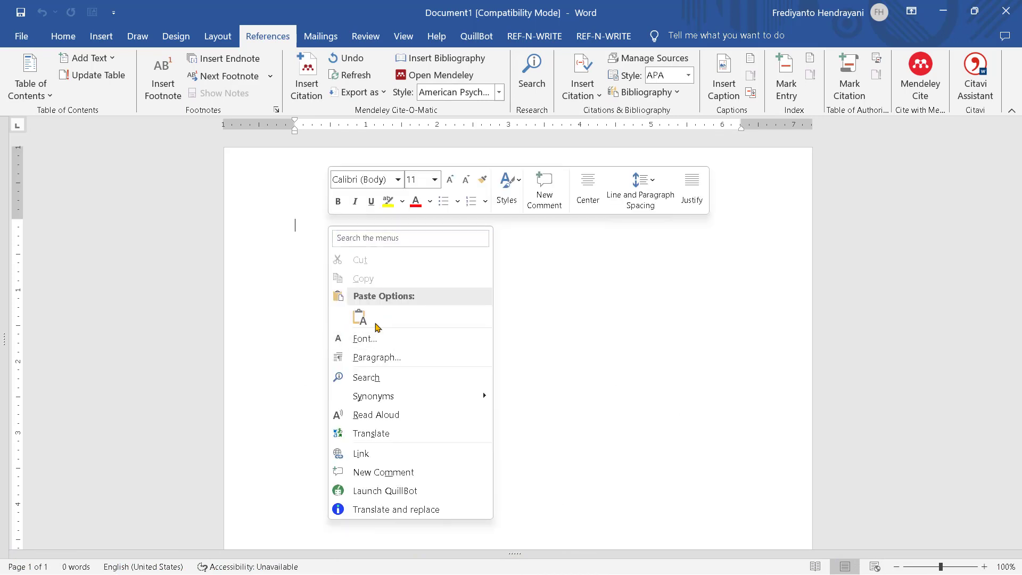
{"action": "left_click", "coordinate": [377, 326]}
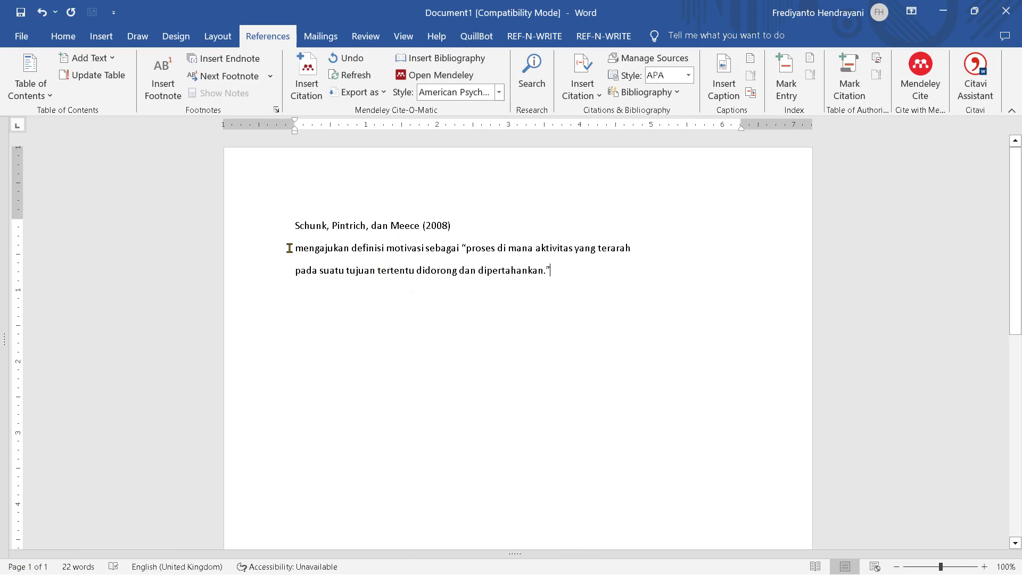
{"action": "key", "text": "BackSpace"}
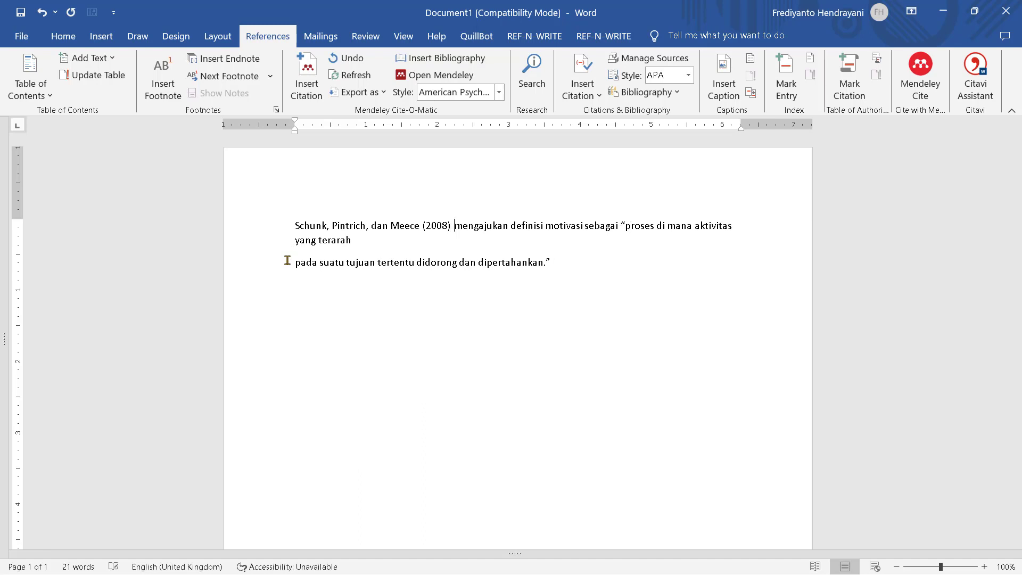
{"action": "key", "text": "BackSpace"}
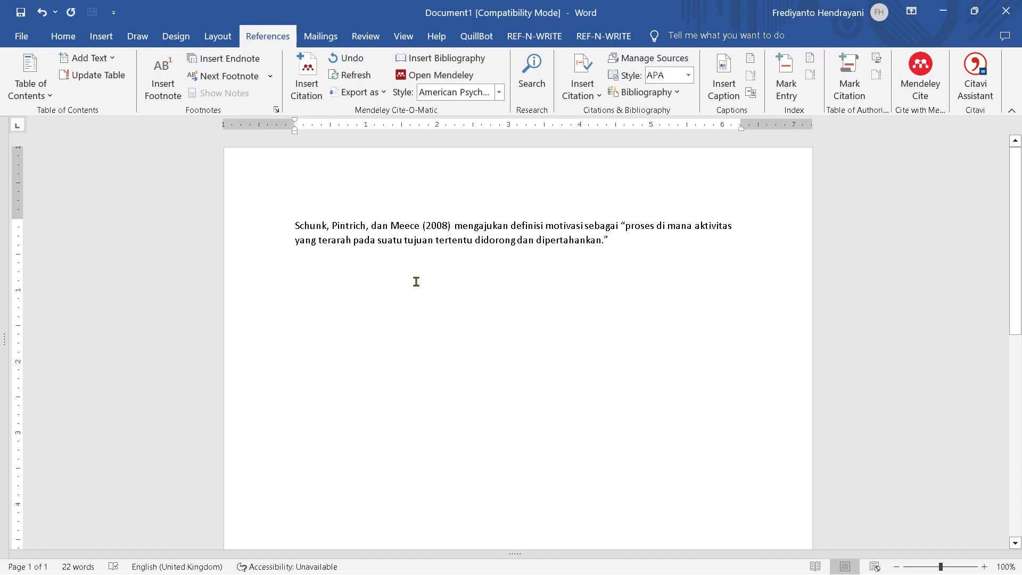
- Delete the year "(2008)" from the pasted sentence, leaving a space before "mengajukan" for a citation
{"action": "key", "text": "BackSpace"}
{"action": "key", "text": "BackSpace"}
{"action": "key", "text": "BackSpace"}
{"action": "key", "text": "BackSpace"}
{"action": "key", "text": "BackSpace"}
{"action": "key", "text": "BackSpace"}
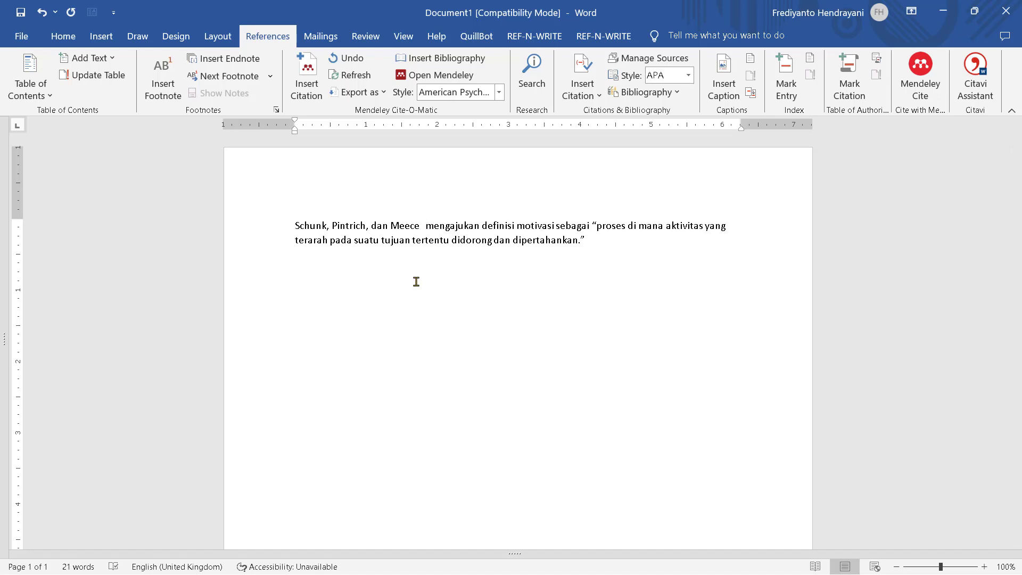
{"action": "type", "text": "("}
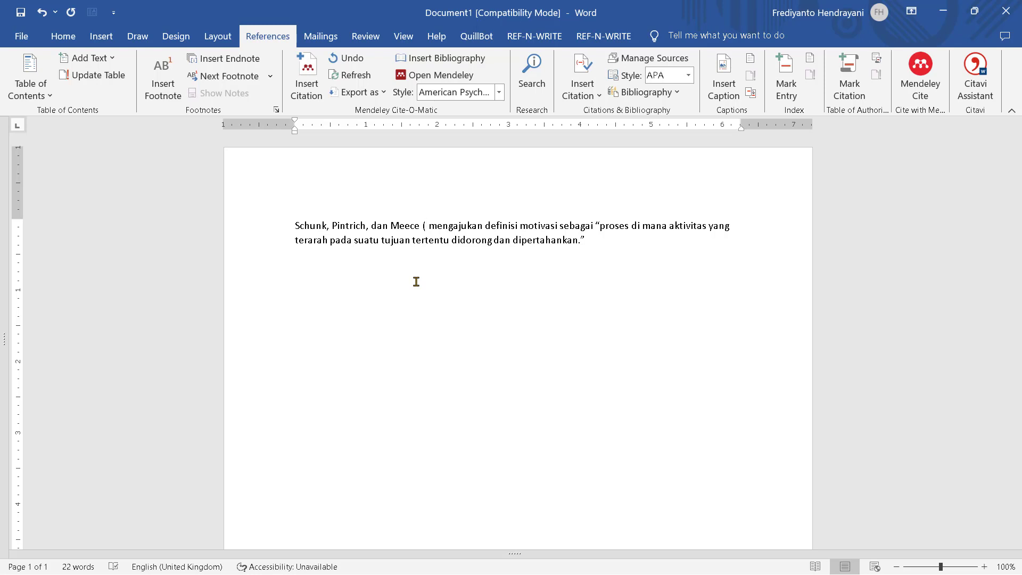
{"action": "key", "text": "BackSpace"}
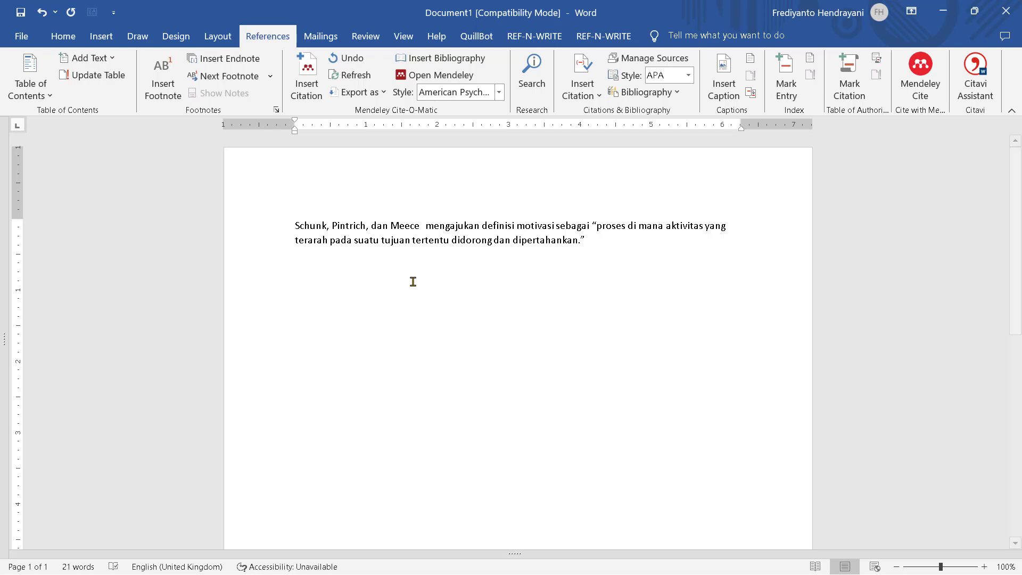
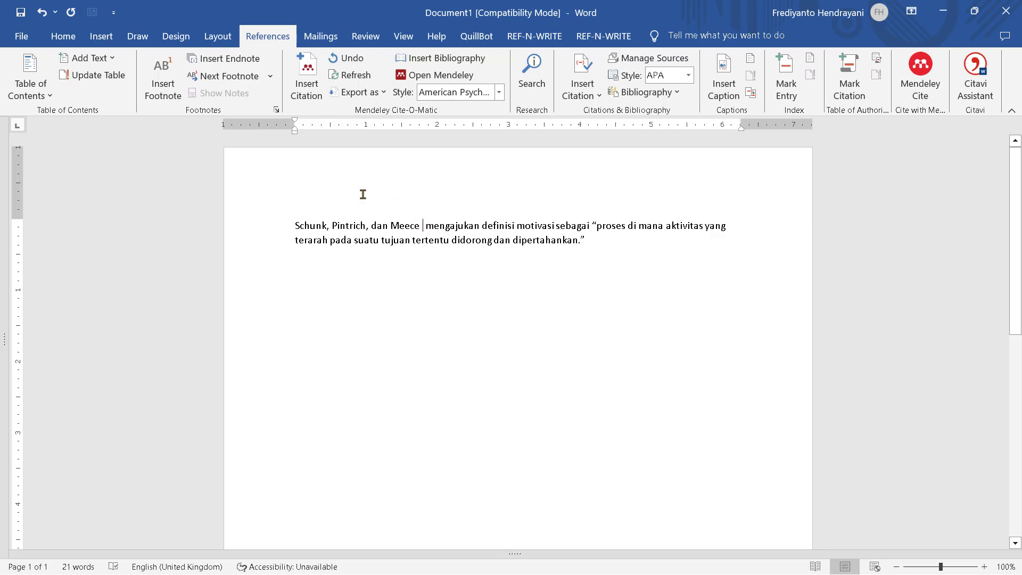
- Insert a Mendeley citation of the Model Motivasi Trisula article before "mengajukan", choosing it from the motivasi folder
{"action": "left_click", "coordinate": [307, 80]}
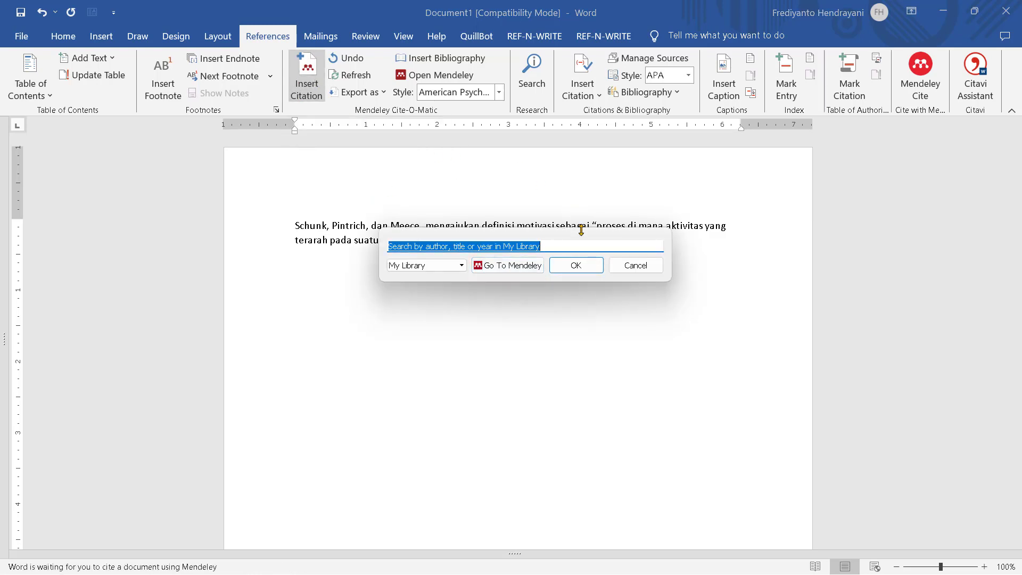
{"action": "left_click", "coordinate": [636, 265]}
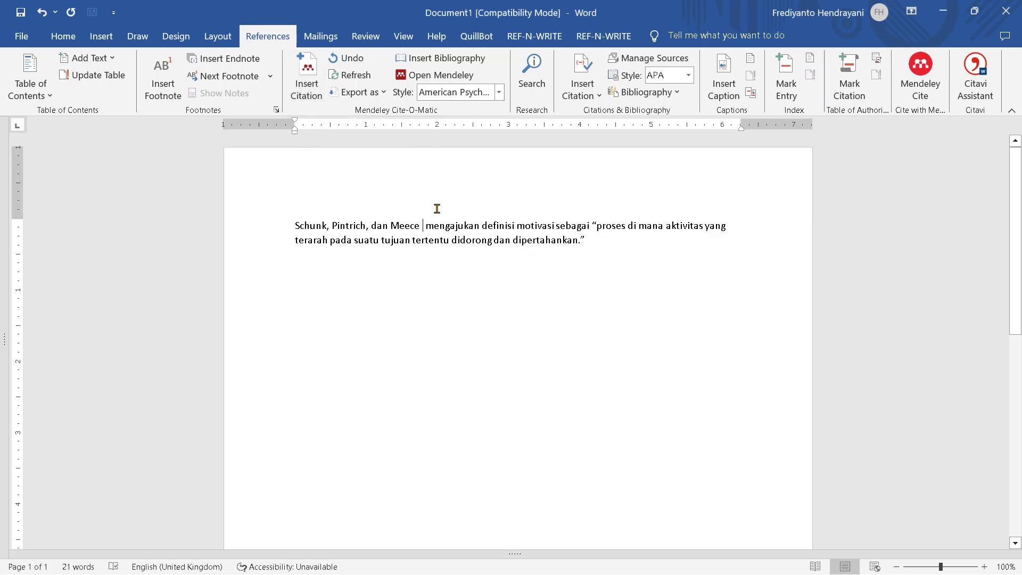
{"action": "left_click", "coordinate": [312, 79]}
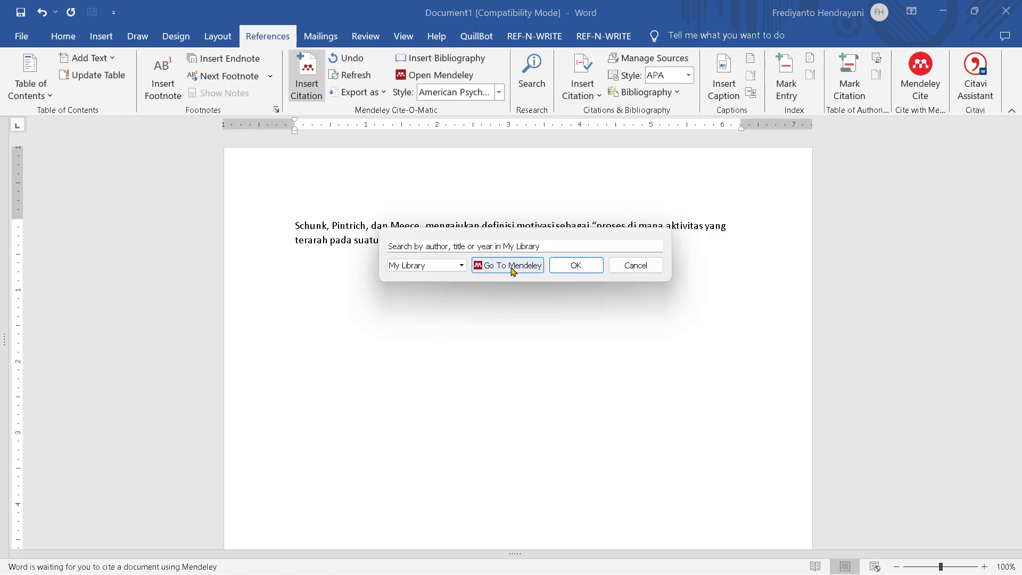
{"action": "left_click", "coordinate": [512, 271]}
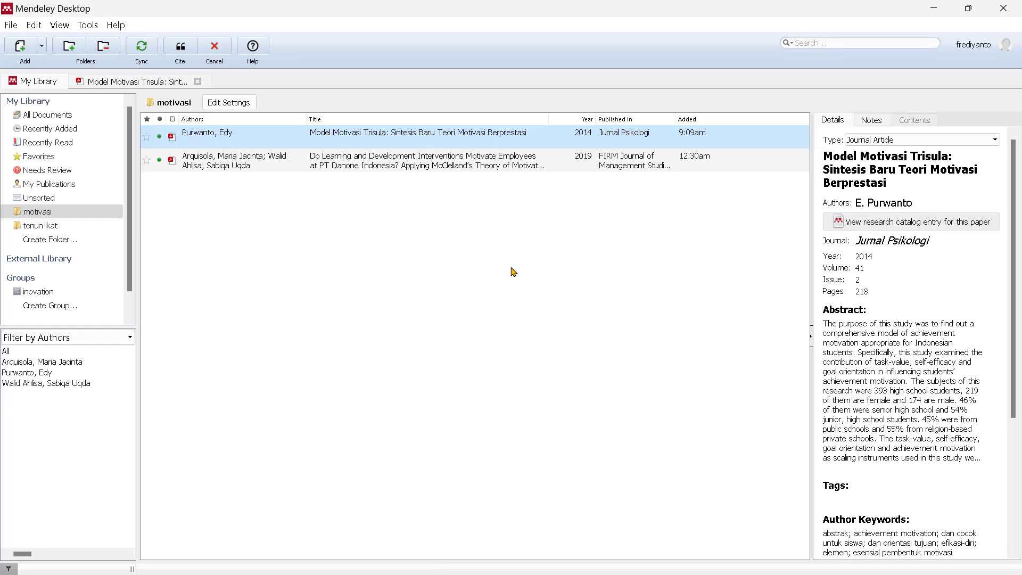
{"action": "left_click", "coordinate": [181, 47]}
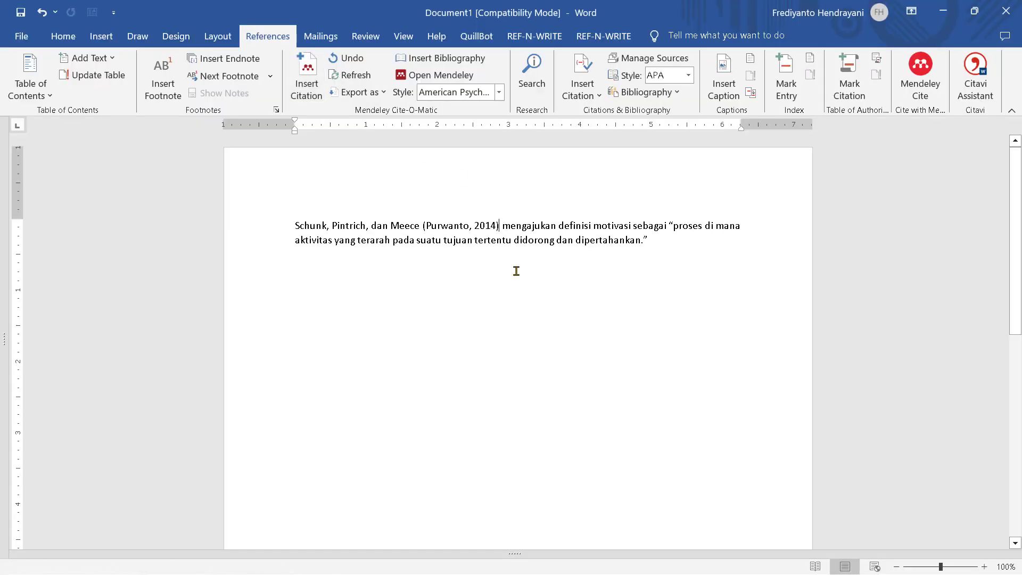
- Try to add "dalam" before the author inside the 2014 citation, dismissing the request to keep the manual edit
{"action": "left_click", "coordinate": [427, 221]}
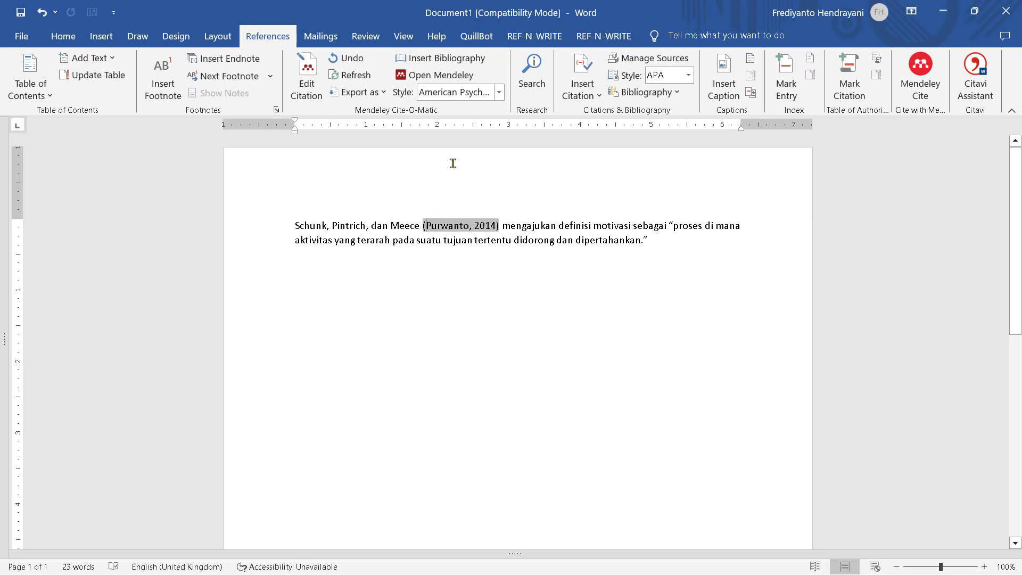
{"action": "type", "text": "dlam"}
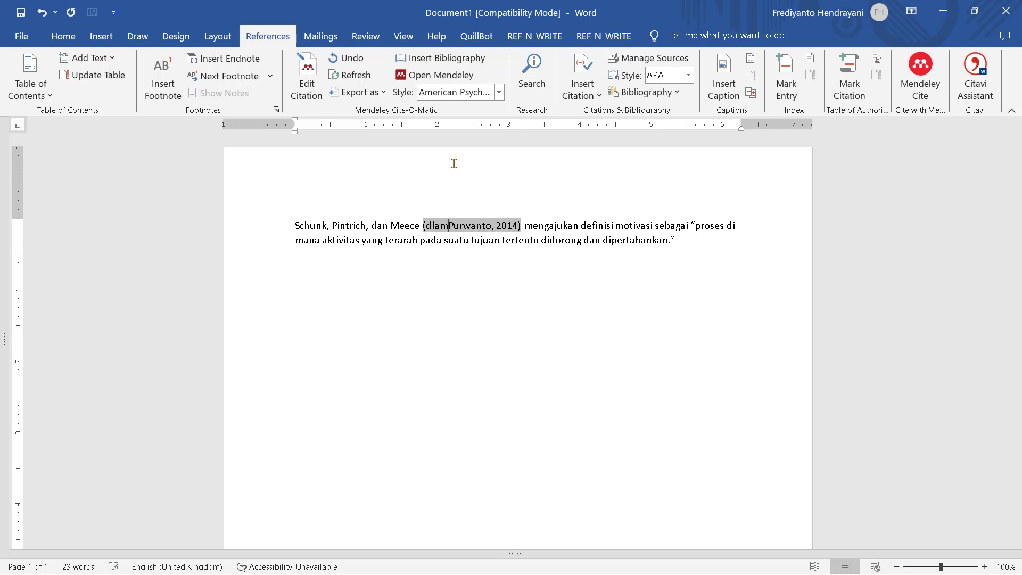
{"action": "key", "text": "BackSpace"}
{"action": "key", "text": "BackSpace"}
{"action": "key", "text": "BackSpace"}
{"action": "type", "text": "alam"}
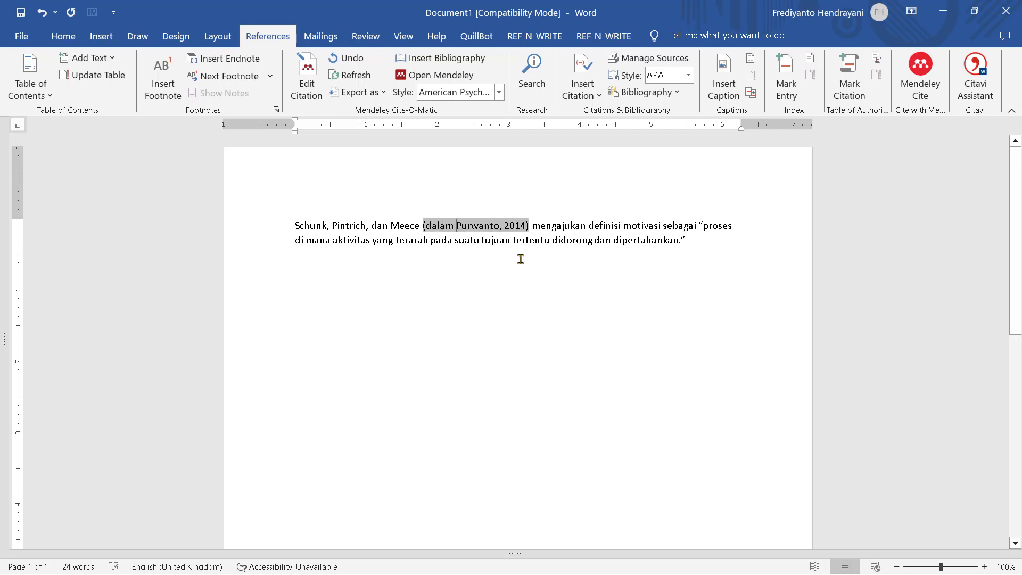
{"action": "left_click", "coordinate": [708, 240]}
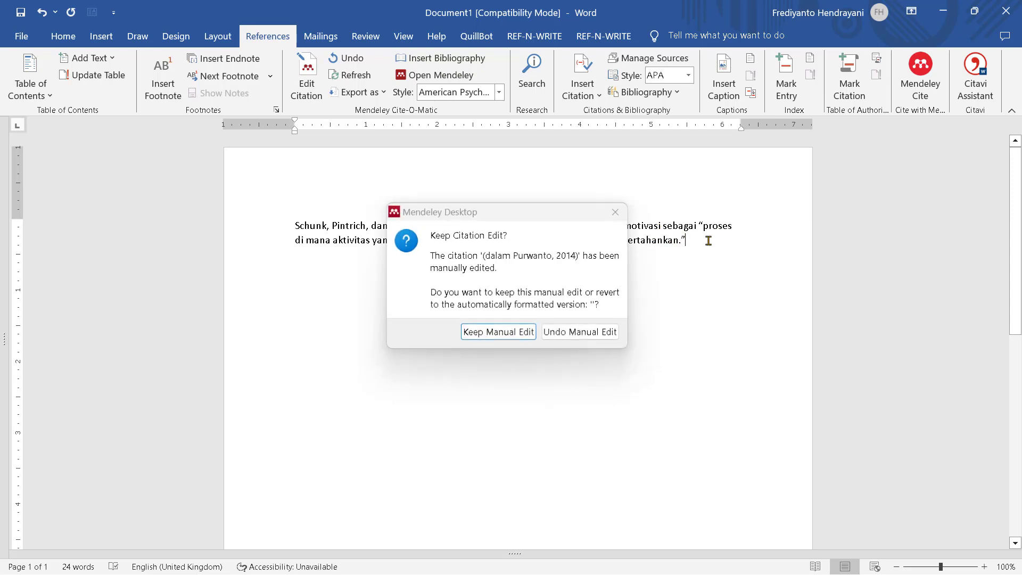
{"action": "left_click", "coordinate": [616, 212]}
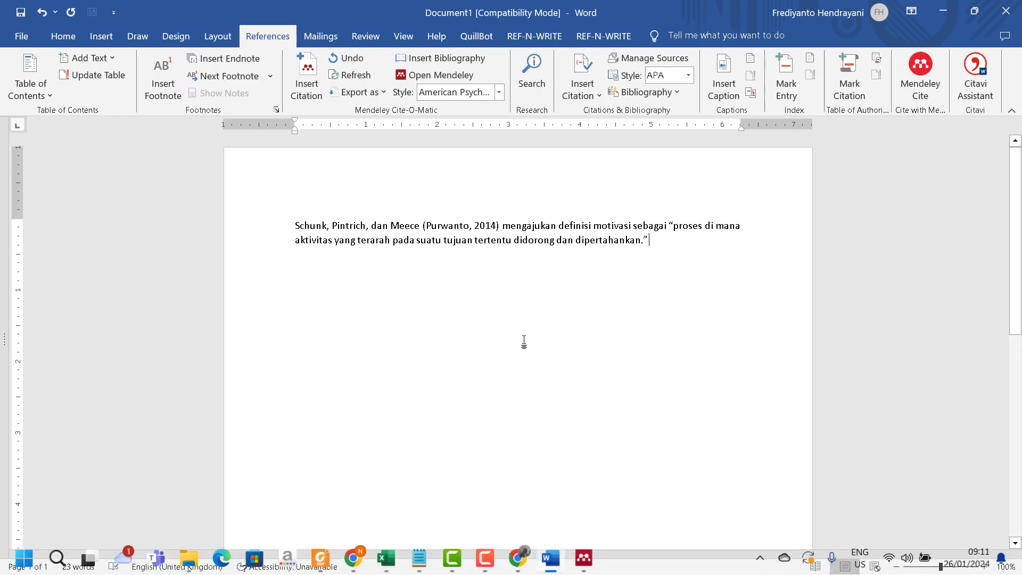
- Switch to Mendeley Desktop, copy the first sentence under "Definisi Motivasi" from the Do Learning and Development article, and return to Word
{"action": "mouse_move", "coordinate": [583, 563]}
{"action": "left_click", "coordinate": [511, 495]}
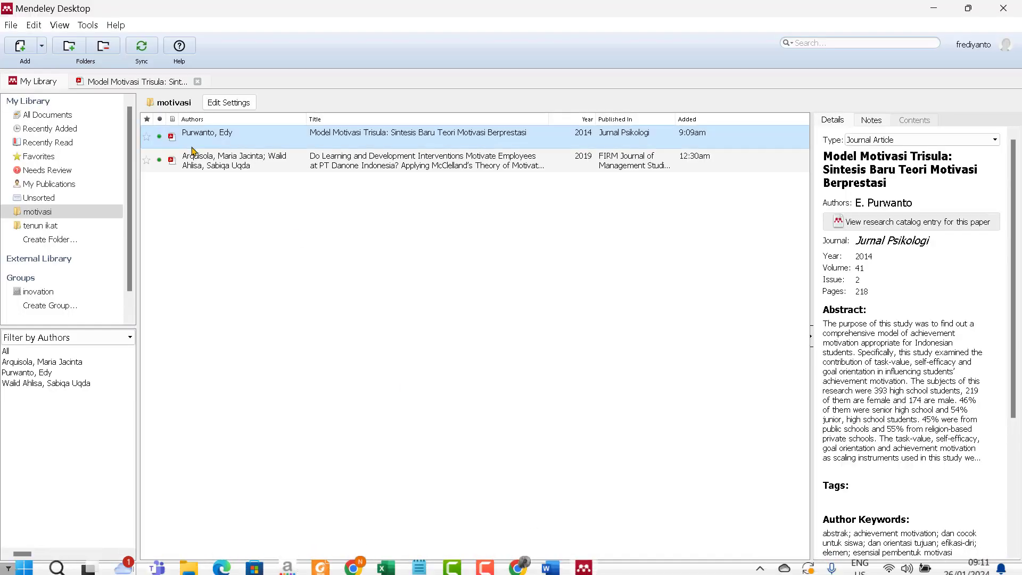
{"action": "double_click", "coordinate": [220, 161]}
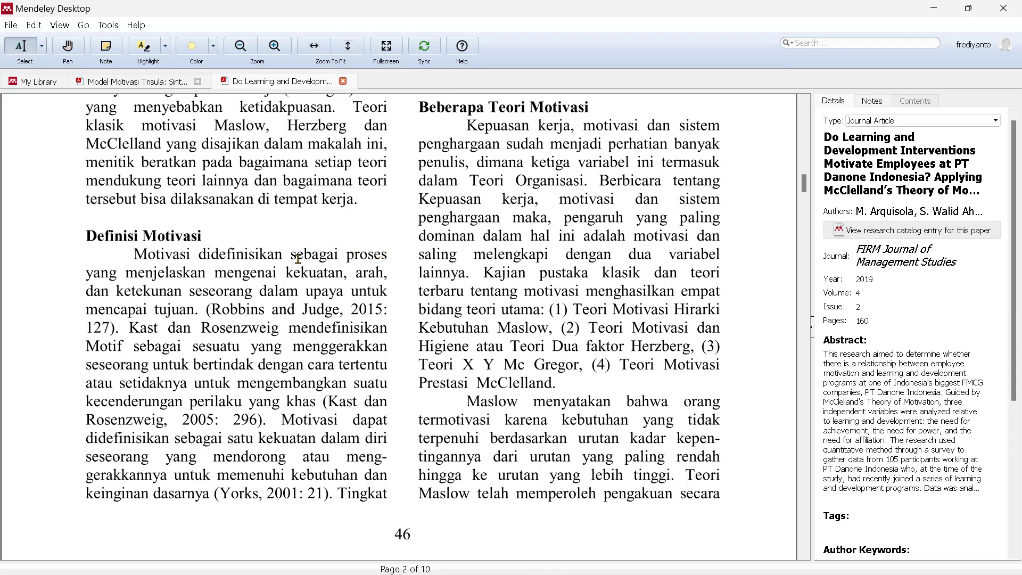
{"action": "left_click_drag", "start_coordinate": [137, 254], "coordinate": [195, 310]}
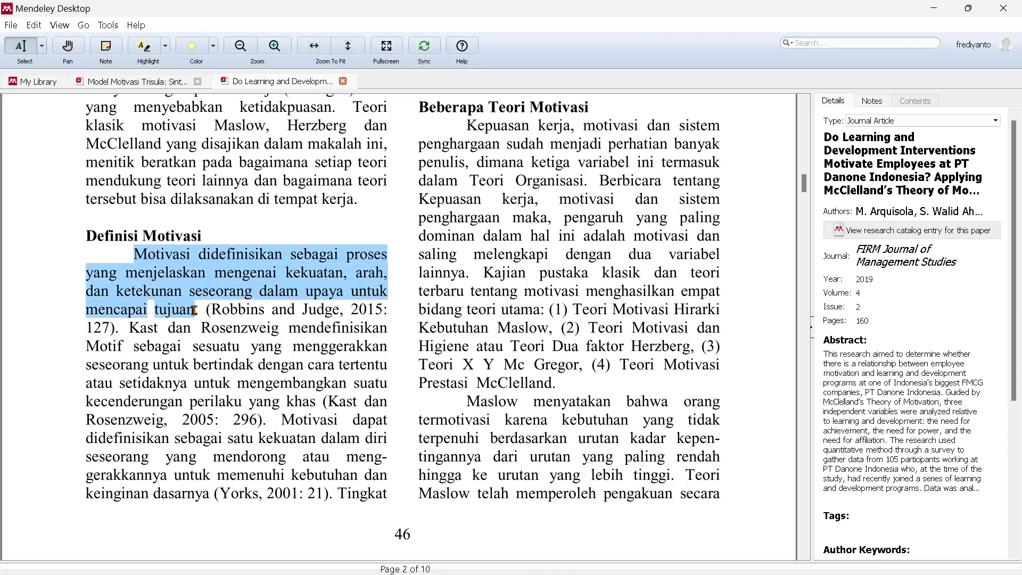
{"action": "right_click", "coordinate": [161, 276]}
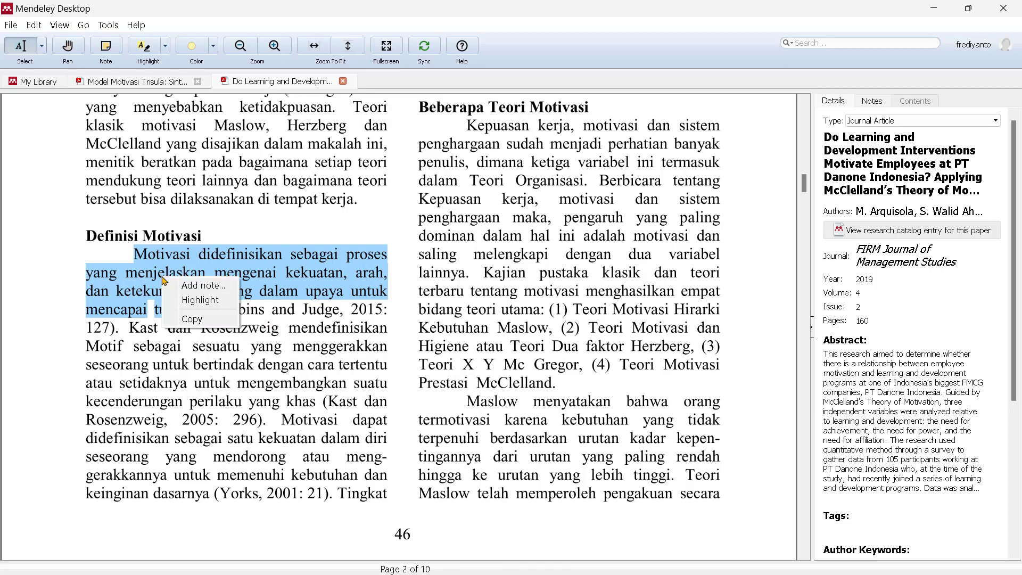
{"action": "left_click", "coordinate": [191, 322]}
{"action": "mouse_move", "coordinate": [659, 558]}
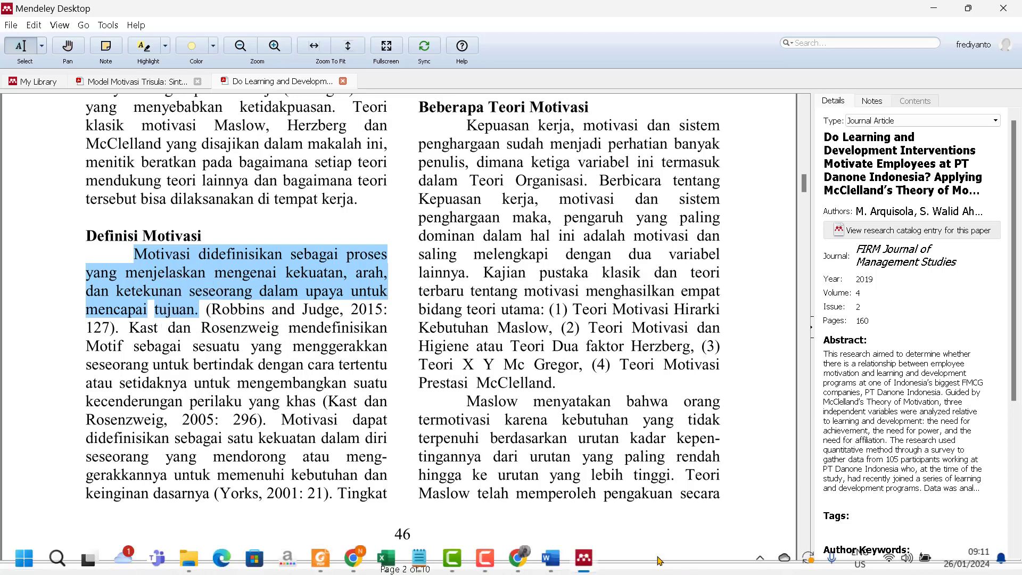
{"action": "left_click", "coordinate": [560, 562]}
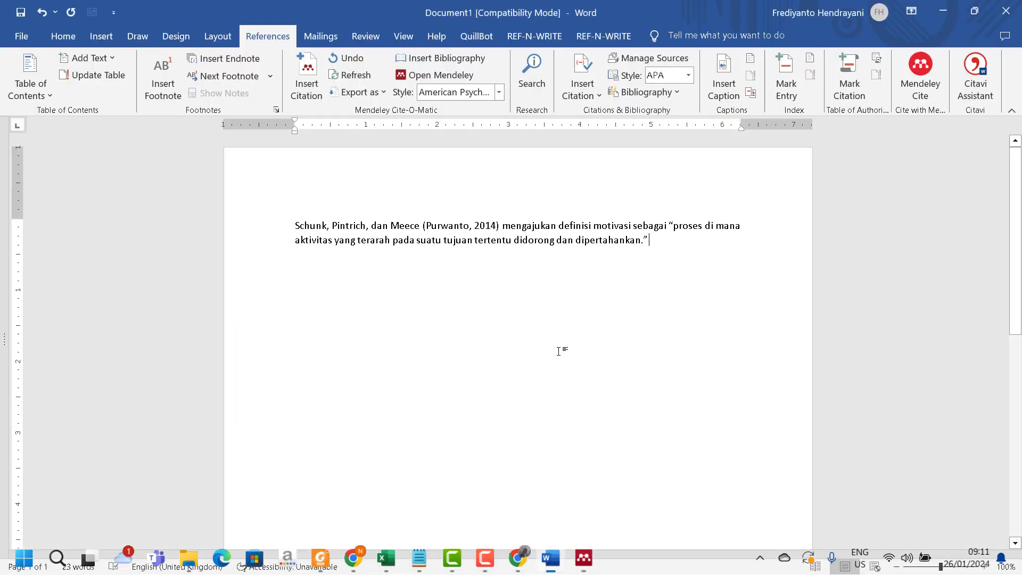
- Paste the copied sentence after the quotation, join its broken lines, and remove the full stop after "tujuan"
{"action": "right_click", "coordinate": [660, 243]}
{"action": "left_click", "coordinate": [697, 336]}
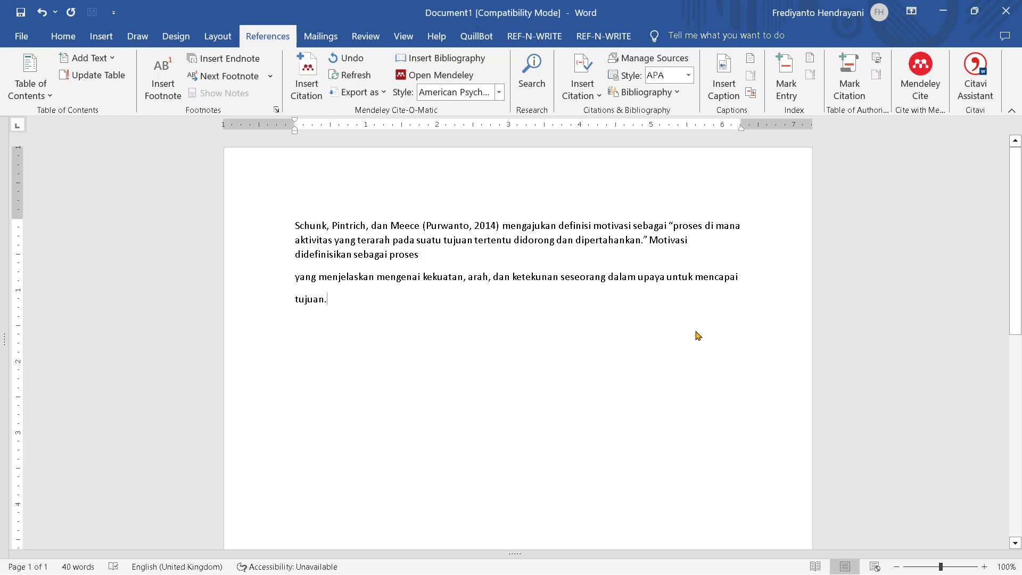
{"action": "left_click", "coordinate": [291, 275]}
{"action": "key", "text": "BackSpace"}
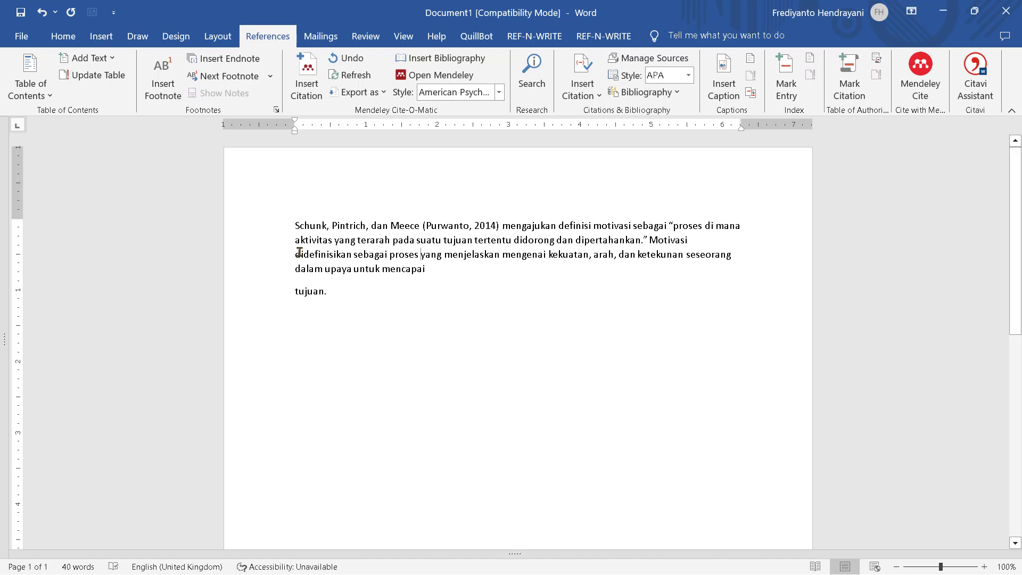
{"action": "left_click", "coordinate": [294, 291]}
{"action": "key", "text": "BackSpace"}
{"action": "left_click", "coordinate": [297, 256]}
{"action": "key", "text": "BackSpace"}
{"action": "left_click", "coordinate": [474, 270]}
{"action": "key", "text": "BackSpace"}
- Insert a Mendeley citation of the 2019 Do Learning and Development article after "tujuan" and end the sentence with a full stop
{"action": "left_click", "coordinate": [309, 72]}
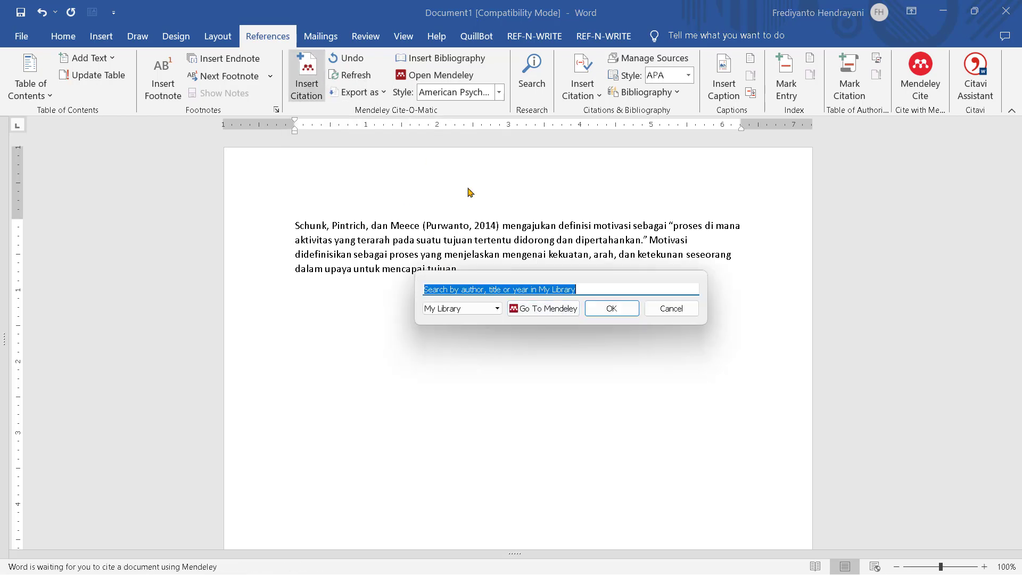
{"action": "left_click", "coordinate": [544, 309]}
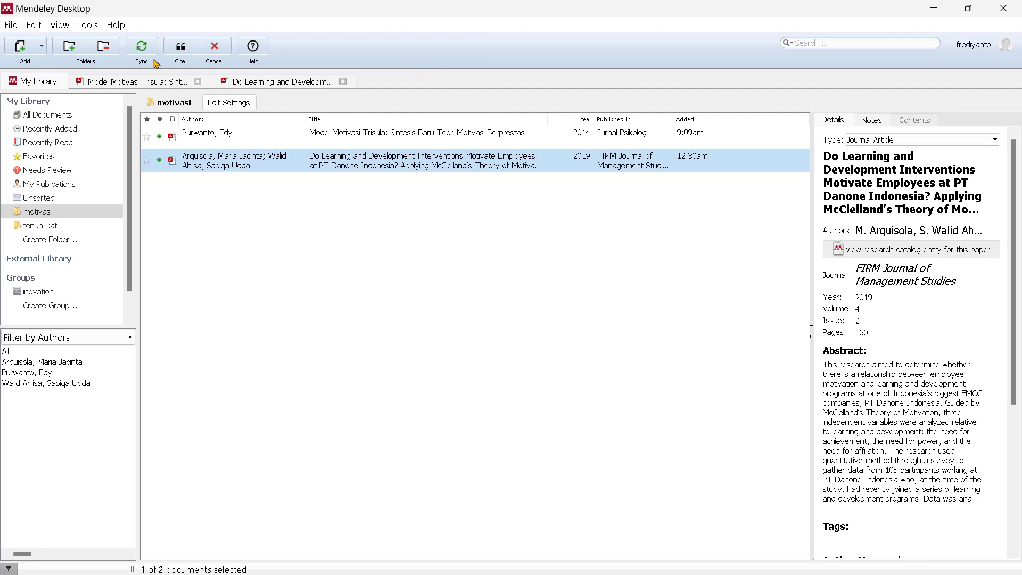
{"action": "left_click", "coordinate": [182, 50]}
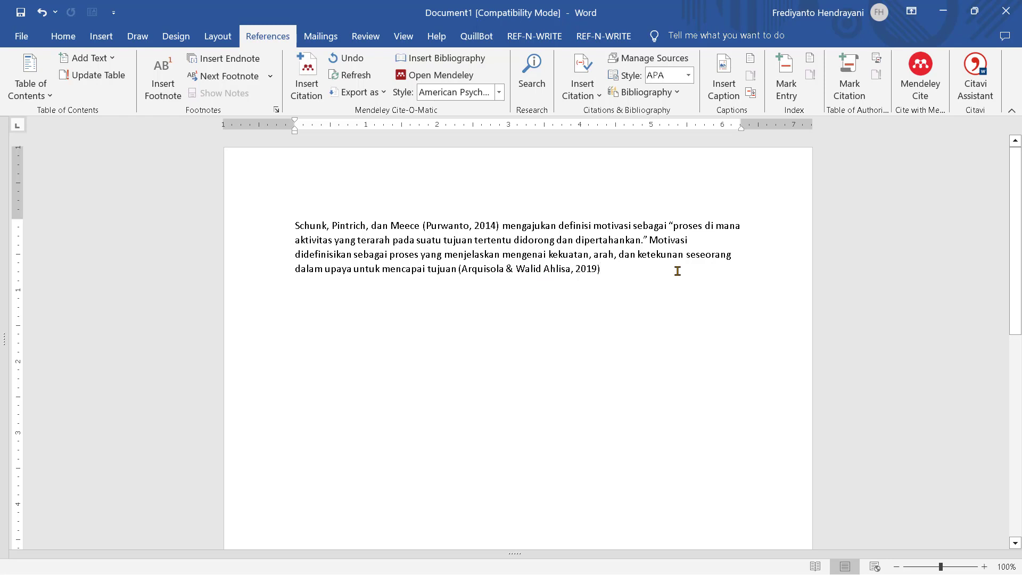
{"action": "type", "text": "."}
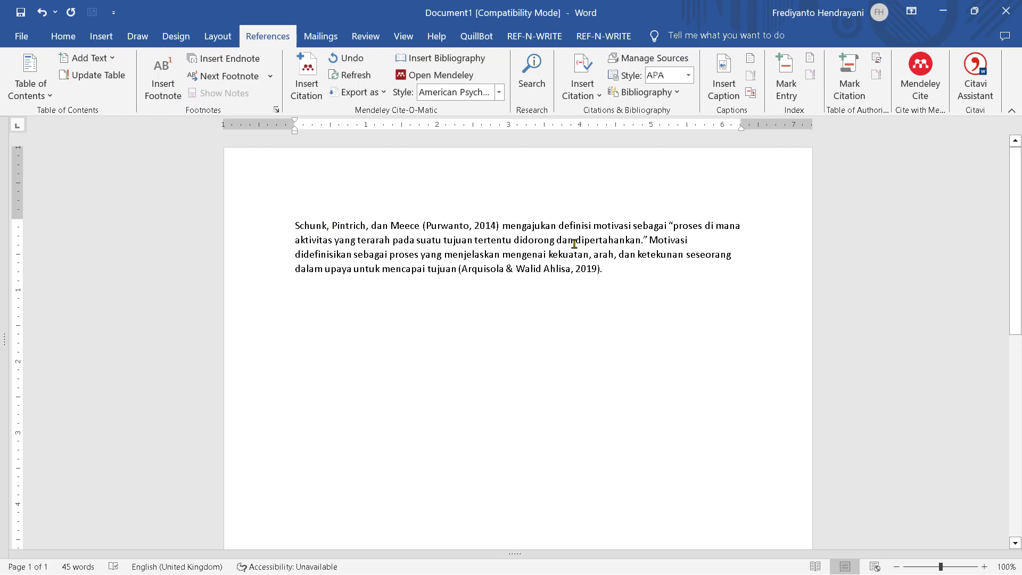
- Add blank lines below the cited paragraph until the cursor stands at the beginning of page 2
{"action": "key", "text": "Return"}
{"action": "key", "text": "Return"}
{"action": "key", "text": "Return"}
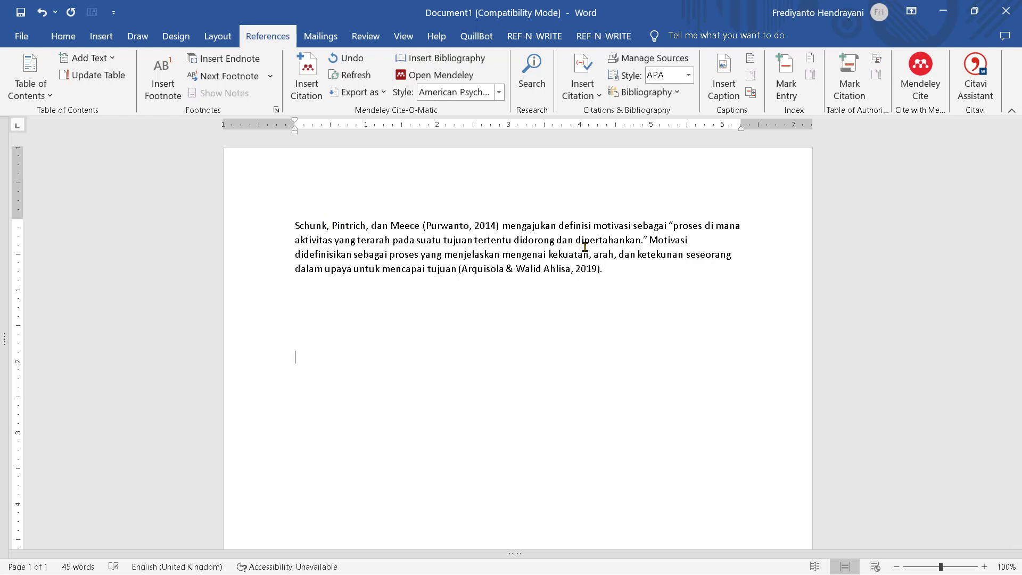
{"action": "key", "text": "Return"}
{"action": "key", "text": "Return"}
{"action": "key", "text": "Return"}
{"action": "key", "text": "Return"}
{"action": "key", "text": "Return"}
{"action": "key", "text": "Return"}
{"action": "key", "text": "Return"}
{"action": "key", "text": "Return"}
{"action": "key", "text": "Return"}
{"action": "key", "text": "Return"}
{"action": "key", "text": "Return"}
{"action": "key", "text": "Return"}
{"action": "key", "text": "Return"}
{"action": "key", "text": "Return"}
{"action": "key", "text": "Return"}
{"action": "key", "text": "Return"}
{"action": "key", "text": "Return"}
{"action": "key", "text": "Return"}
{"action": "key", "text": "Return"}
{"action": "key", "text": "Return"}
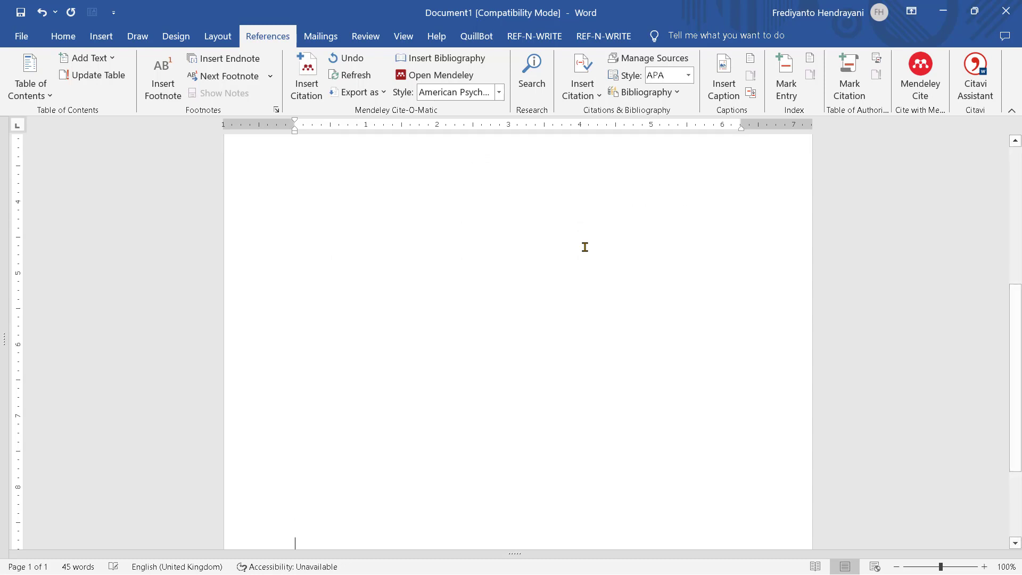
{"action": "key", "text": "Return"}
{"action": "key", "text": "Return"}
{"action": "key", "text": "Return"}
{"action": "key", "text": "Return"}
{"action": "key", "text": "Return"}
{"action": "key", "text": "Return"}
{"action": "key", "text": "Return"}
{"action": "key", "text": "Return"}
{"action": "key", "text": "Return"}
{"action": "key", "text": "BackSpace"}
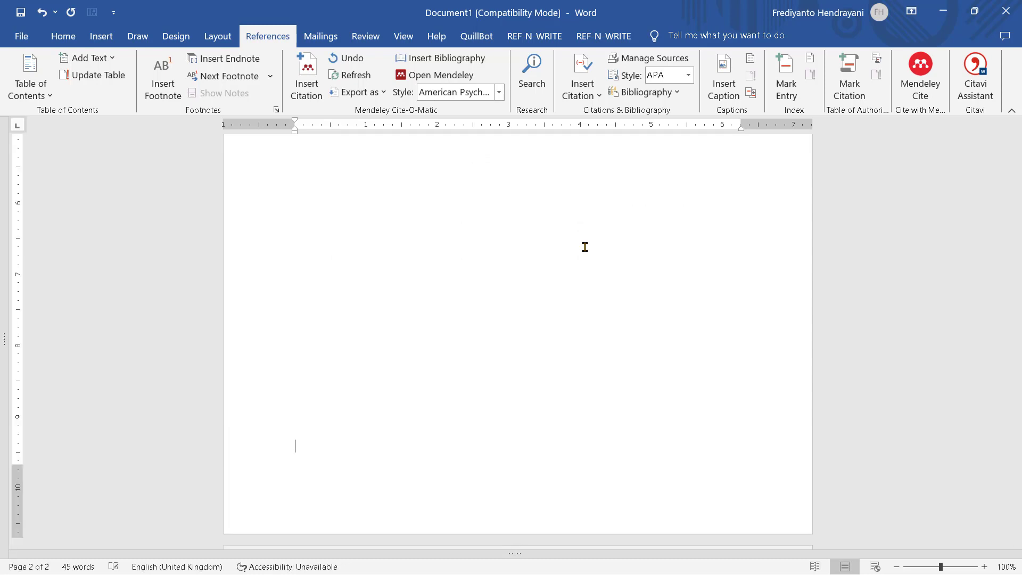
{"action": "key", "text": "Return"}
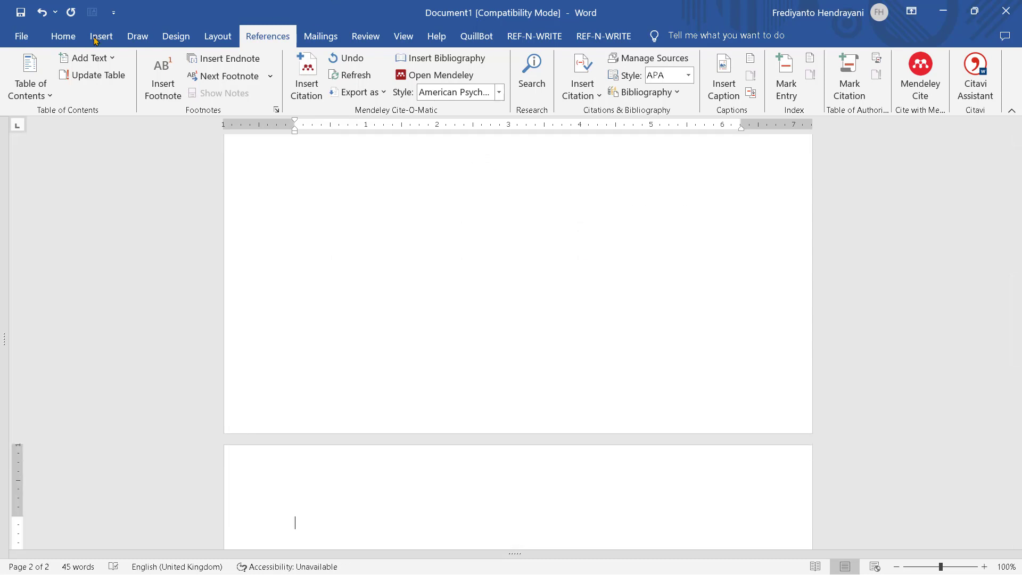
{"action": "left_click", "coordinate": [64, 36]}
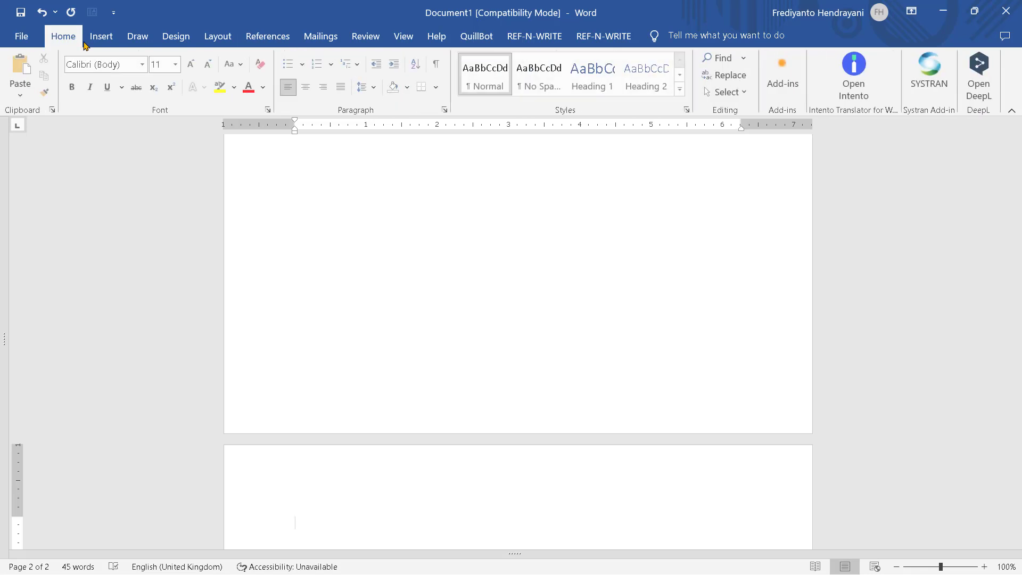
- Add the centred heading "DAFTAR PUSTAKA" at the beginning of page 2
{"action": "left_click", "coordinate": [306, 89]}
{"action": "scroll", "coordinate": [571, 305], "scroll_direction": "down", "scroll_amount": 1}
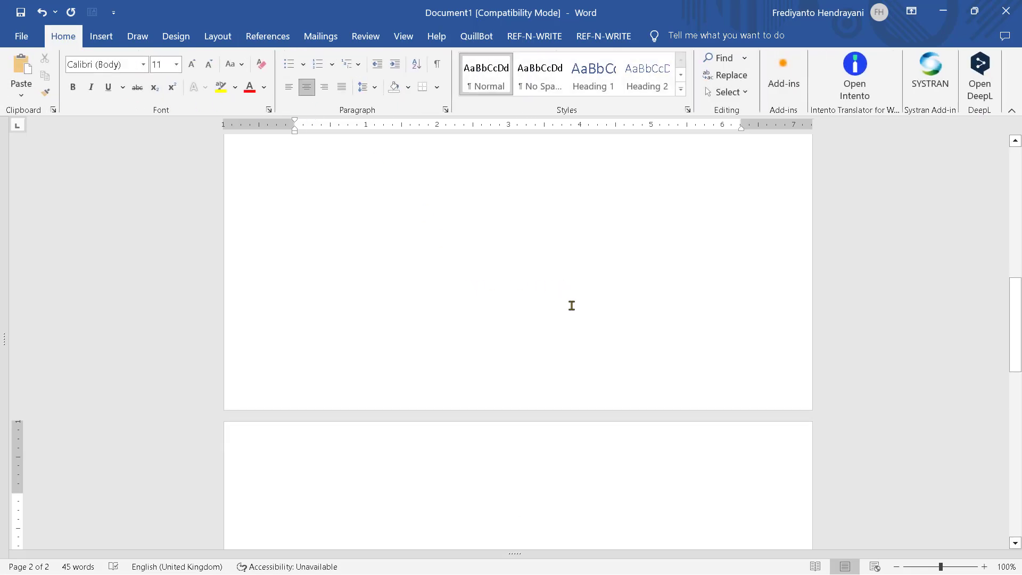
{"action": "type", "text": "d"}
{"action": "key", "text": "ctrl+l"}
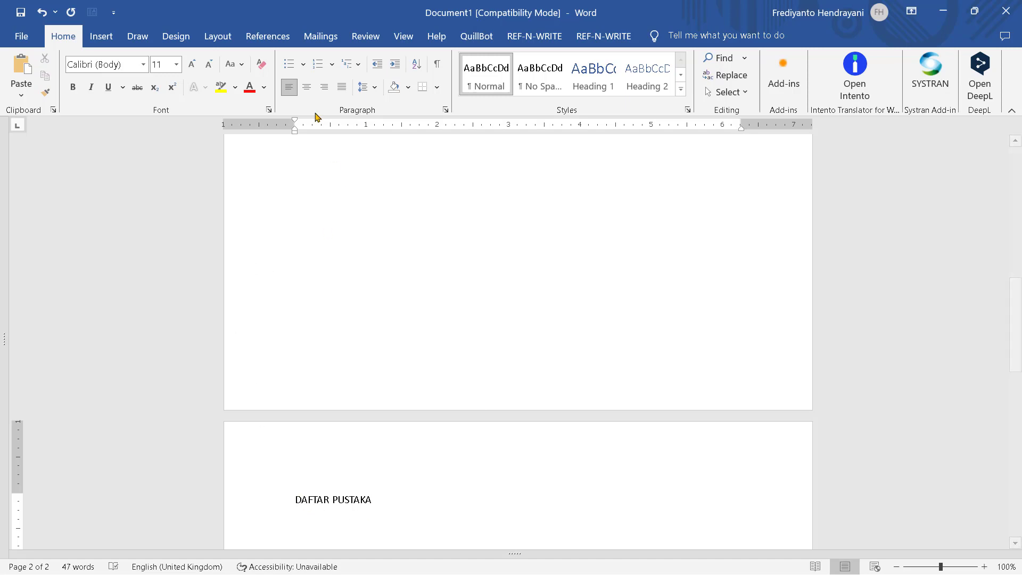
{"action": "left_click", "coordinate": [308, 90]}
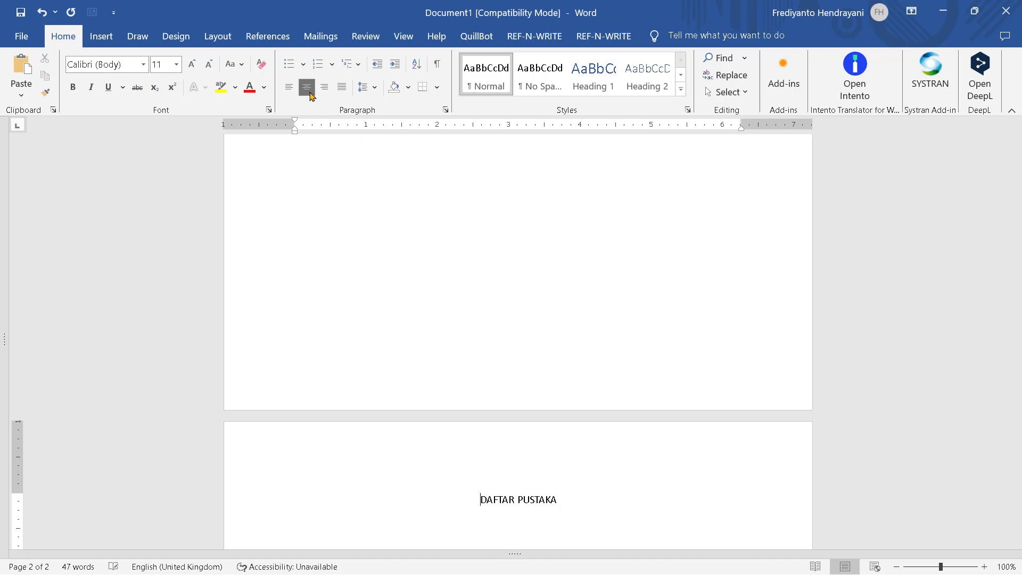
- Start a new paragraph three lines below the "DAFTAR PUSTAKA" heading and set its alignment to justified
{"action": "left_click", "coordinate": [597, 500]}
{"action": "key", "text": "Return"}
{"action": "key", "text": "Return"}
{"action": "key", "text": "Return"}
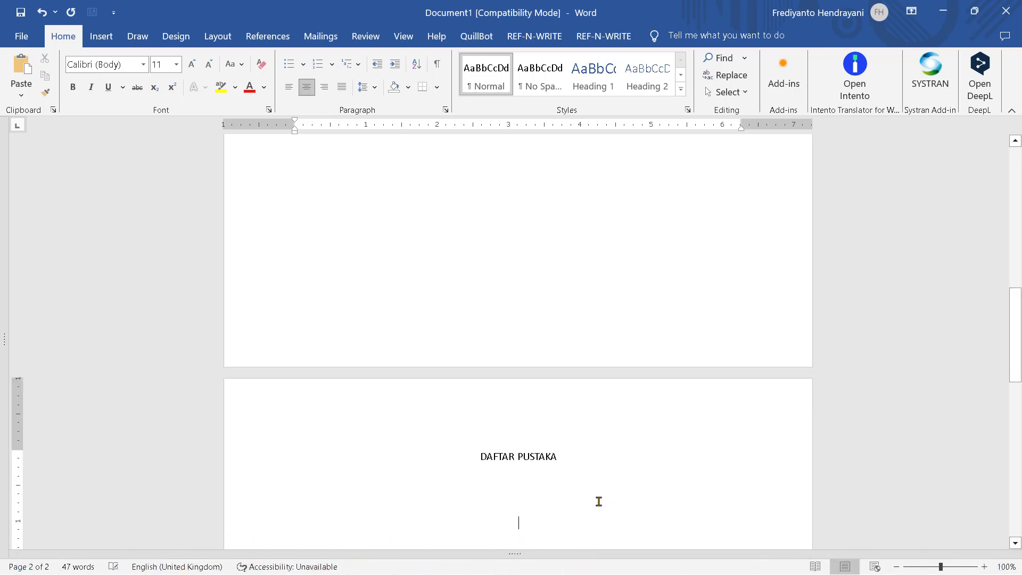
{"action": "left_click", "coordinate": [342, 87]}
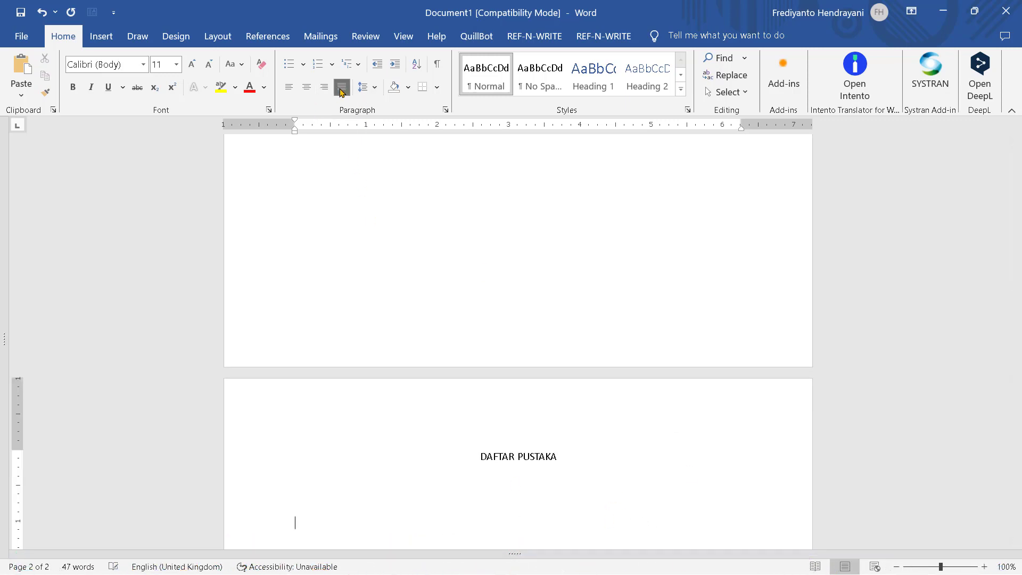
- Insert the Mendeley bibliography of the cited articles in the justified paragraph below the "DAFTAR PUSTAKA" heading
{"action": "scroll", "coordinate": [588, 343], "scroll_direction": "up", "scroll_amount": 5}
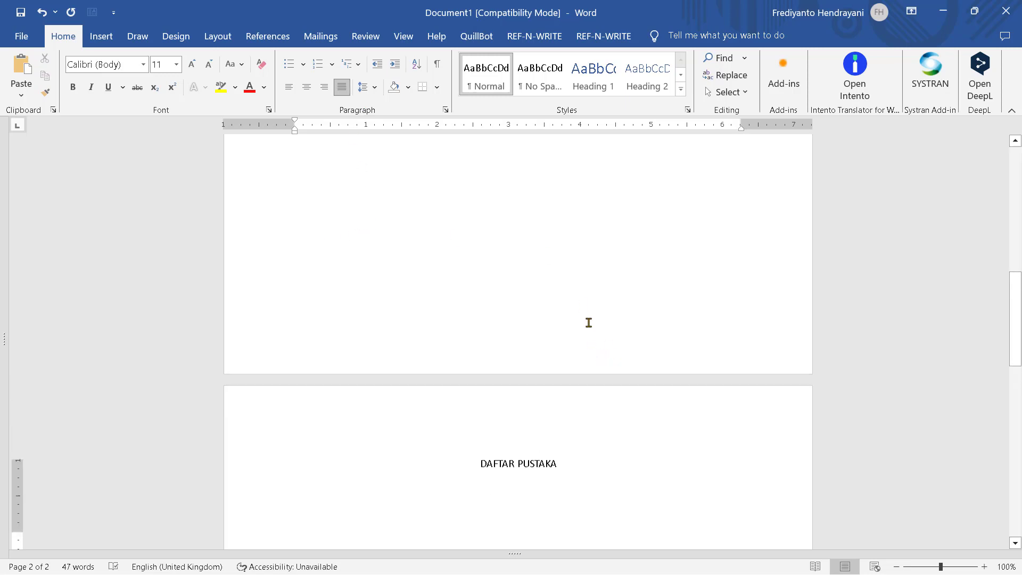
{"action": "scroll", "coordinate": [587, 304], "scroll_direction": "up", "scroll_amount": 10}
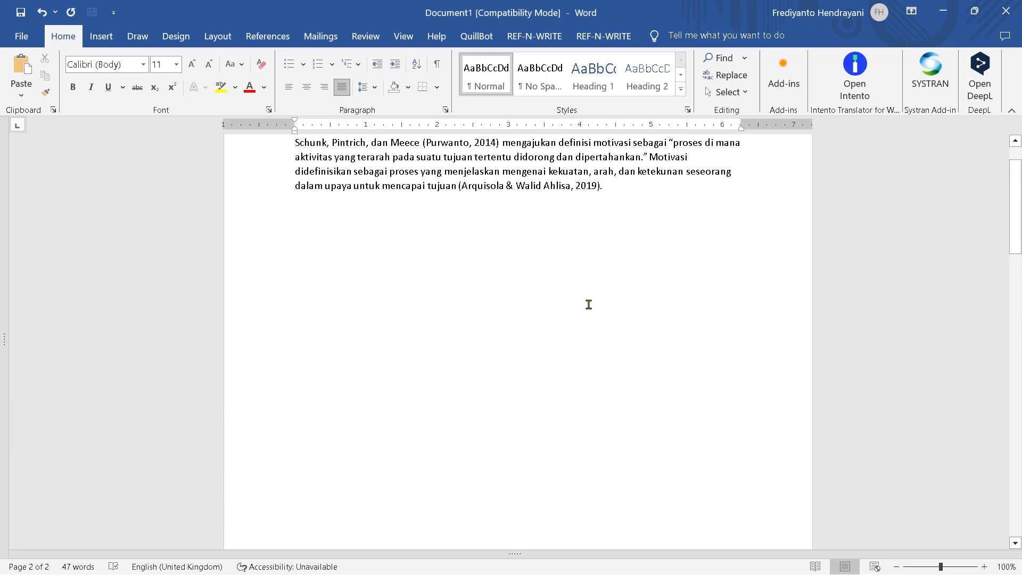
{"action": "scroll", "coordinate": [588, 304], "scroll_direction": "down", "scroll_amount": 12}
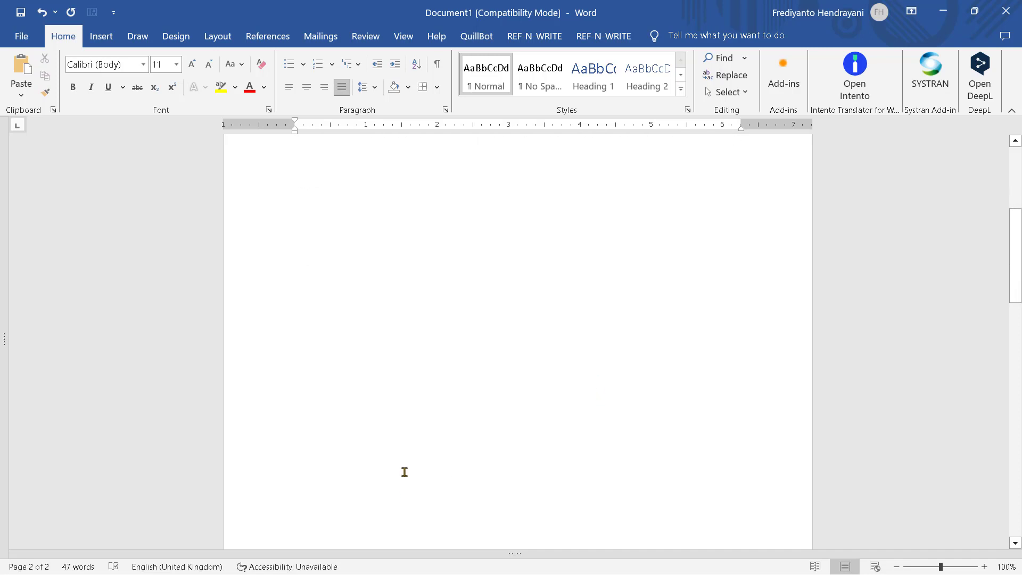
{"action": "scroll", "coordinate": [449, 474], "scroll_direction": "down", "scroll_amount": 3}
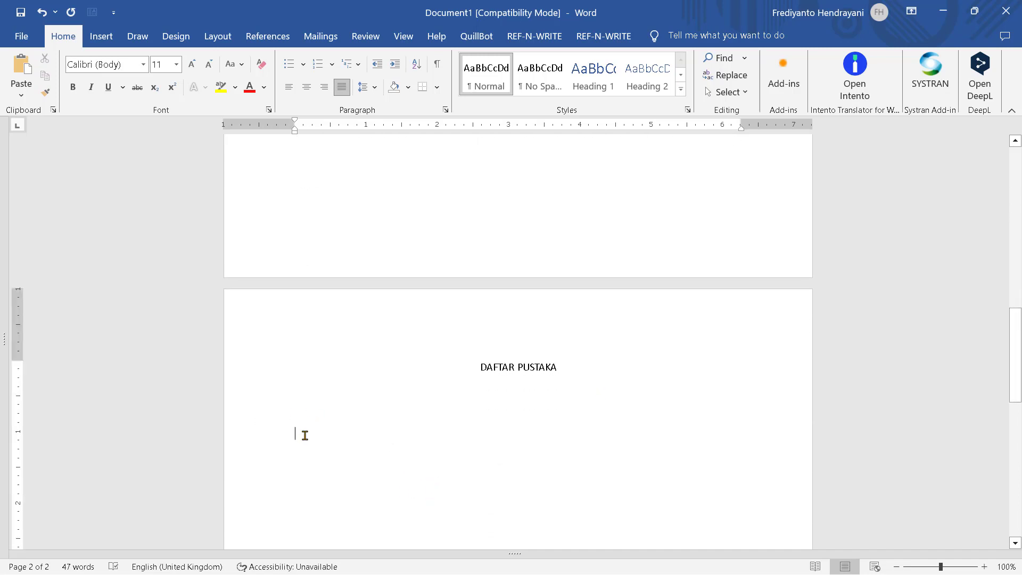
{"action": "scroll", "coordinate": [1016, 362], "scroll_direction": "up", "scroll_amount": 9}
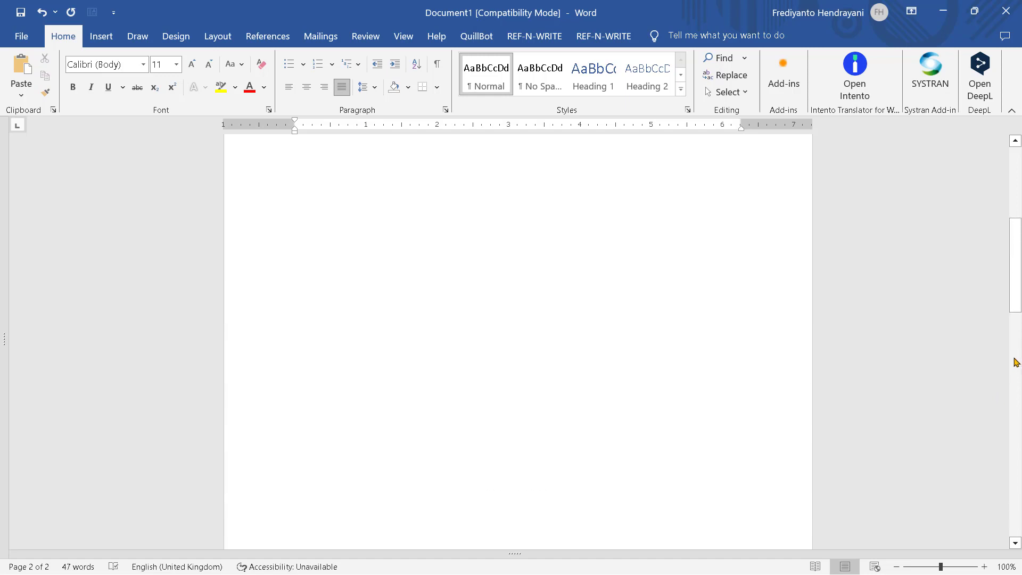
{"action": "scroll", "coordinate": [997, 333], "scroll_direction": "up", "scroll_amount": 7}
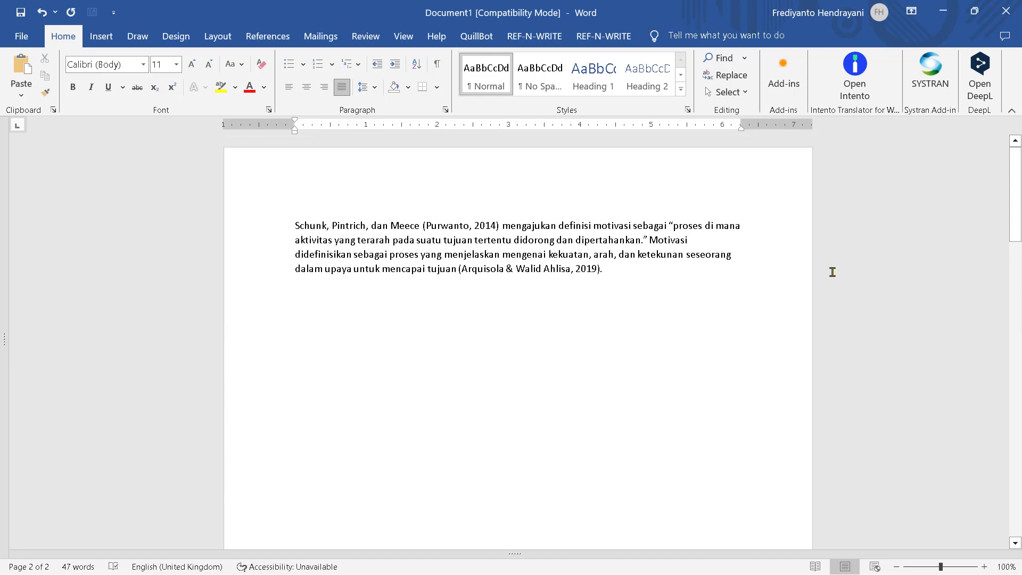
{"action": "left_click", "coordinate": [264, 44]}
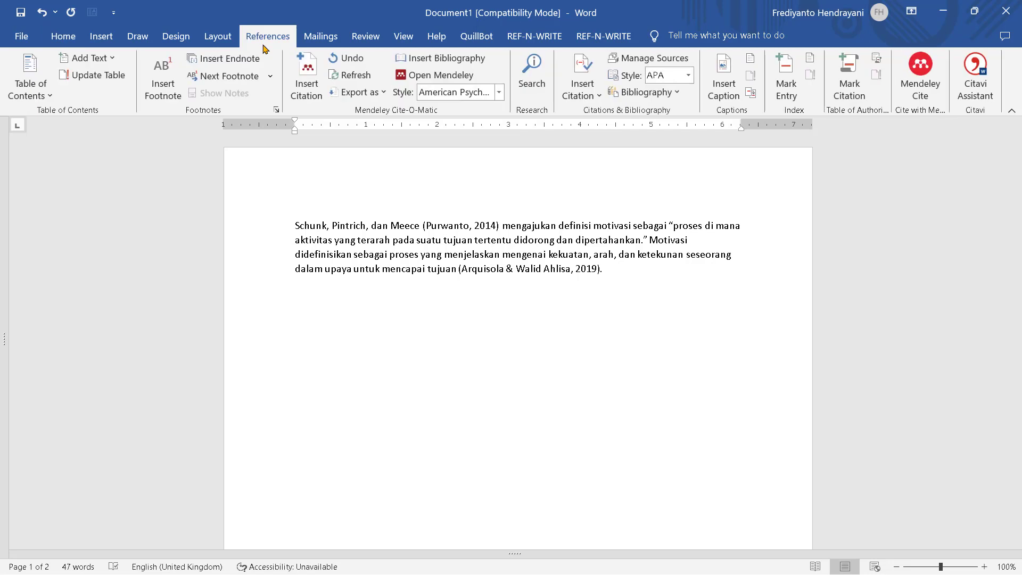
{"action": "left_click", "coordinate": [461, 62]}
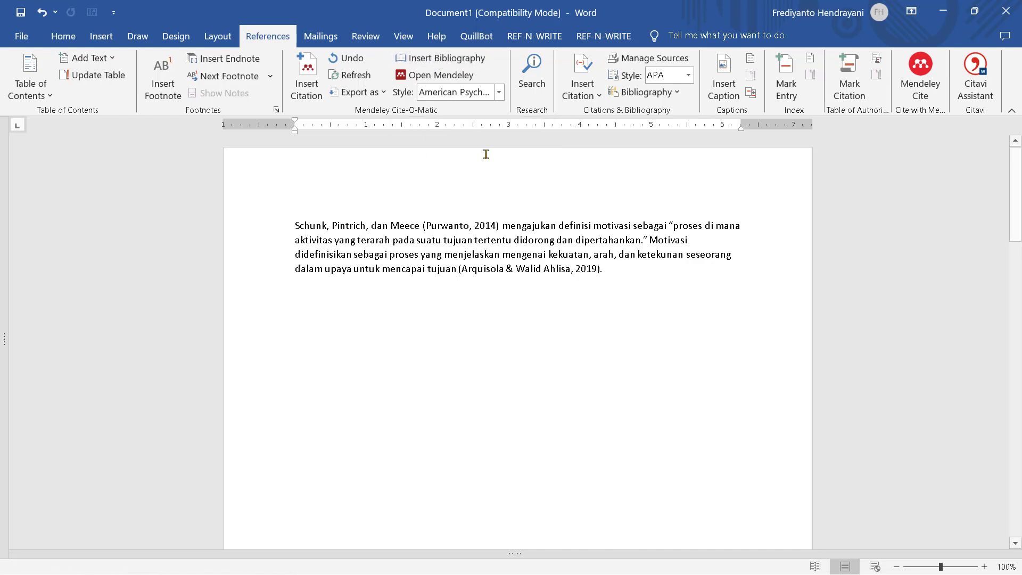
{"action": "scroll", "coordinate": [660, 333], "scroll_direction": "down", "scroll_amount": 5}
{"action": "scroll", "coordinate": [676, 332], "scroll_direction": "down", "scroll_amount": 10}
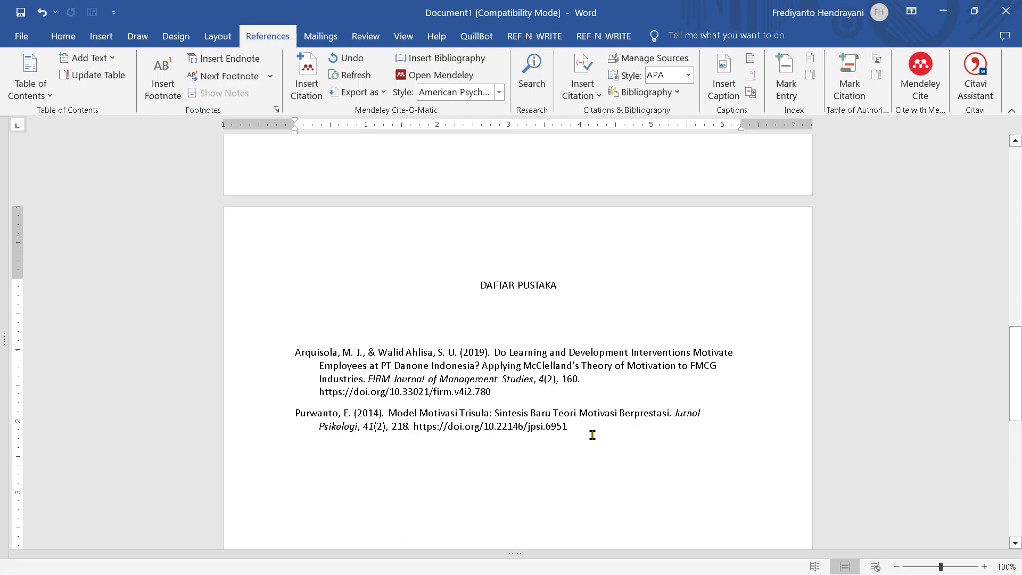
- Return to page 1 and place the cursor at the end of the cited paragraph
{"action": "scroll", "coordinate": [592, 435], "scroll_direction": "up", "scroll_amount": 5}
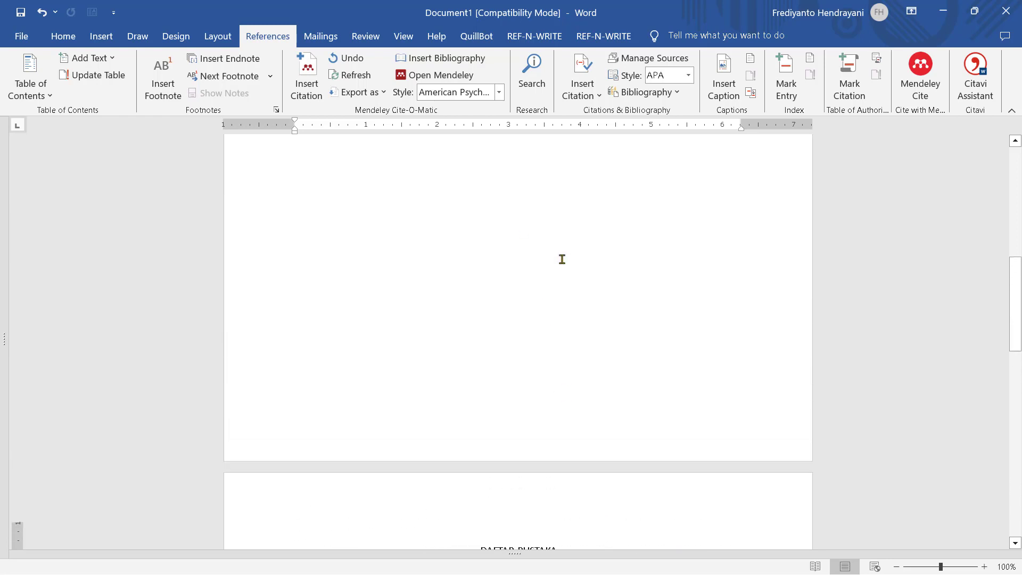
{"action": "scroll", "coordinate": [561, 260], "scroll_direction": "up", "scroll_amount": 8}
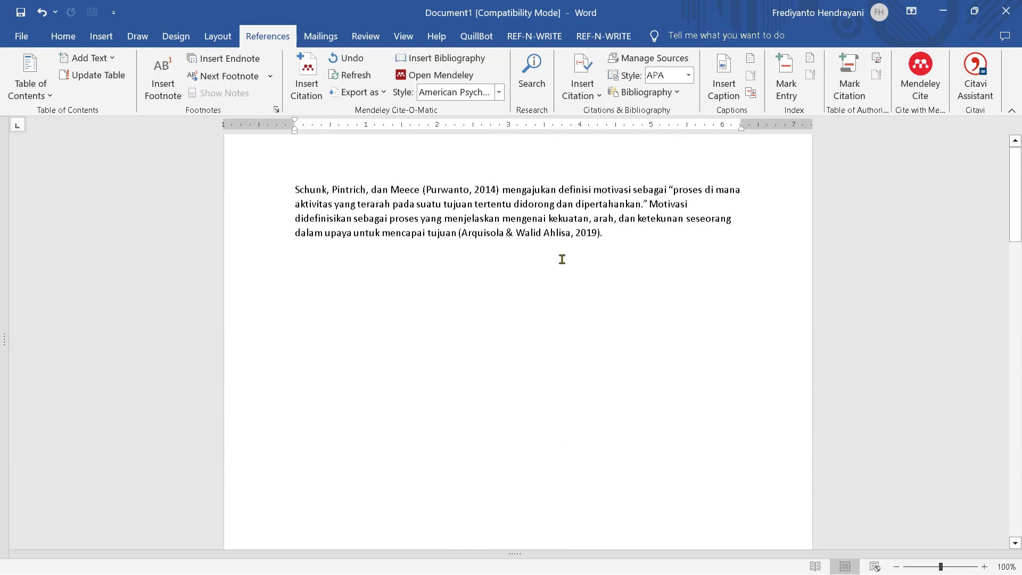
{"action": "scroll", "coordinate": [562, 259], "scroll_direction": "up", "scroll_amount": 1}
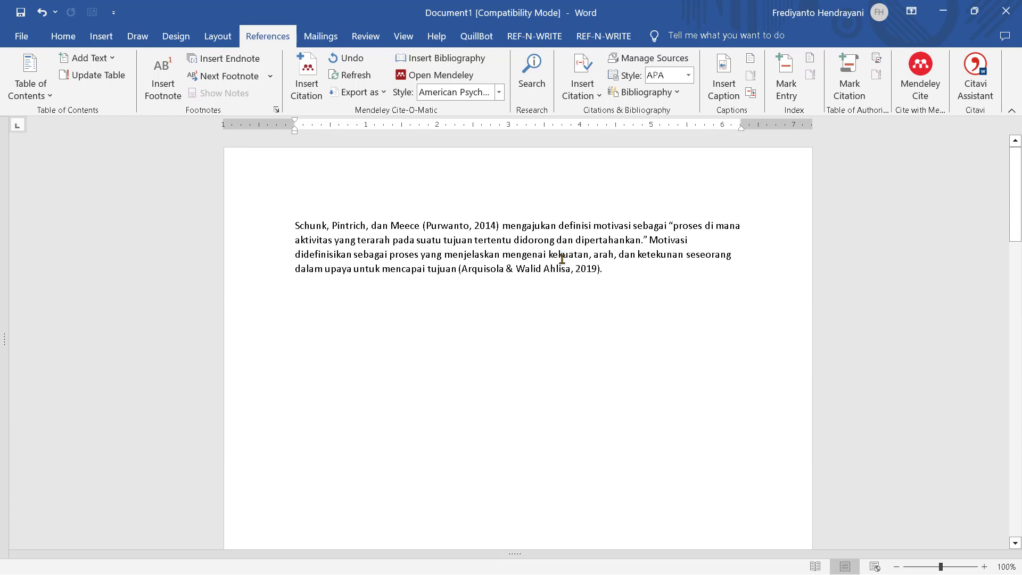
{"action": "left_click", "coordinate": [612, 270]}
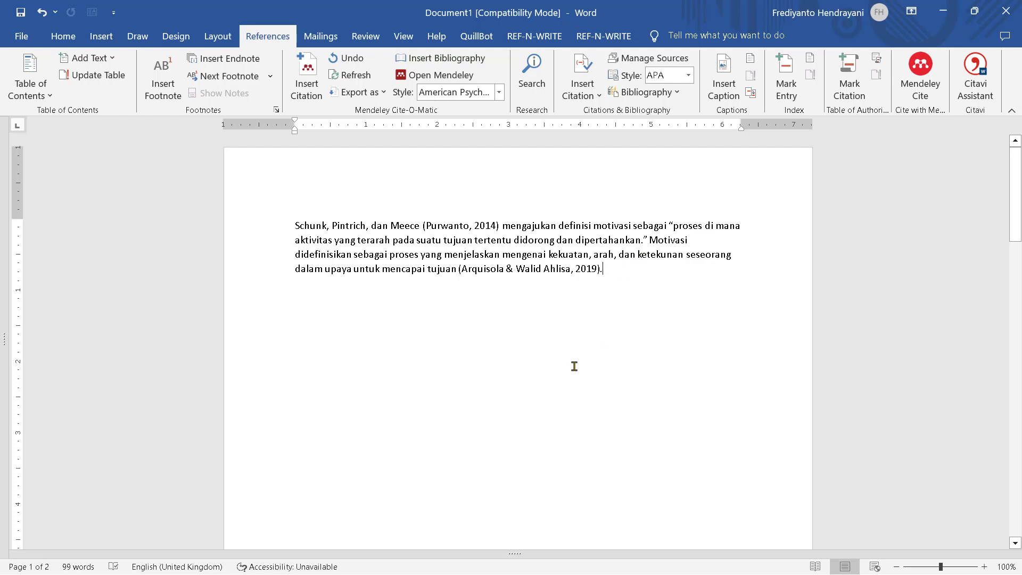
{"action": "mouse_move", "coordinate": [593, 571]}
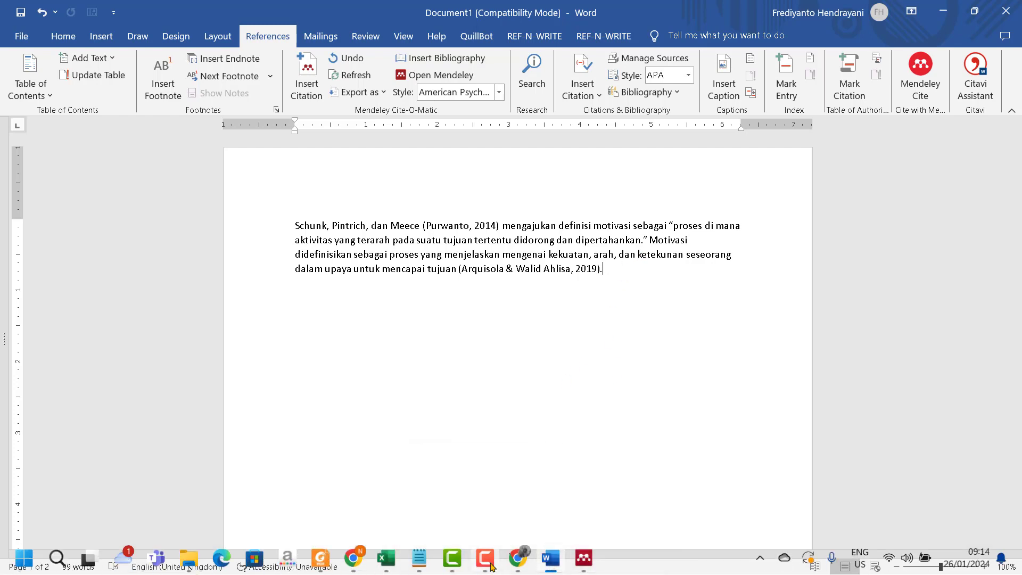